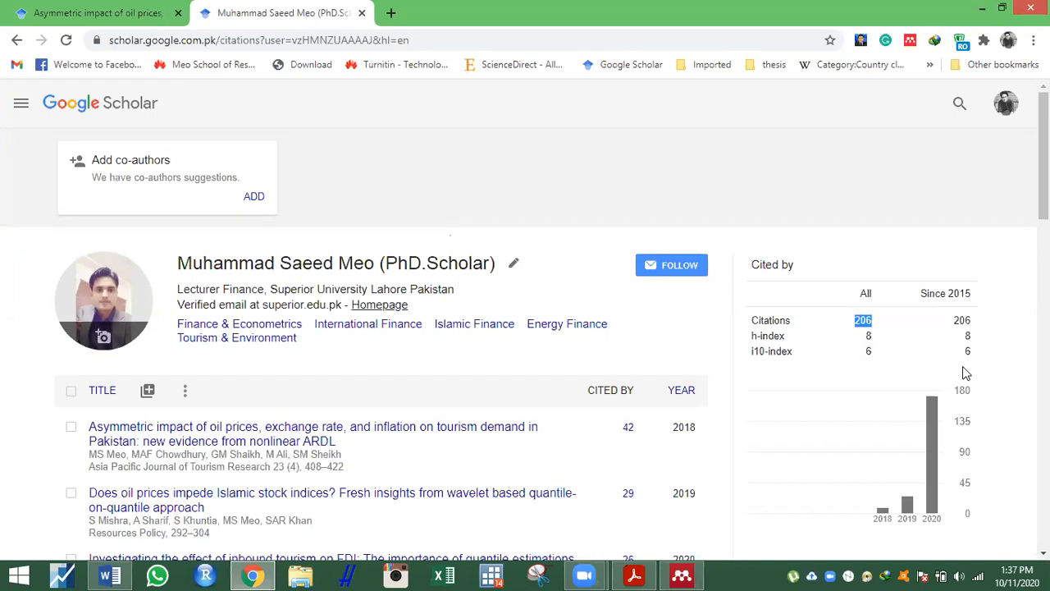
# Examine the total citation count in the Cited by table of the Google Scholar profile
pyautogui.click(978, 314)
pyautogui.moveTo(851, 321); pyautogui.dragTo(978, 326)
pyautogui.click(619, 169)
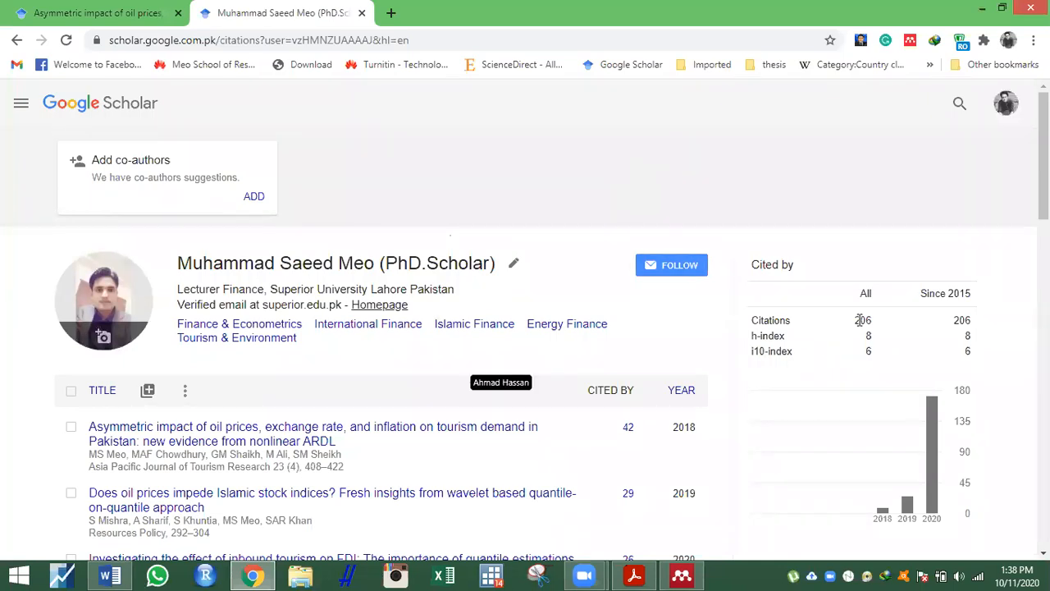
pyautogui.moveTo(862, 321); pyautogui.dragTo(881, 325)
pyautogui.click(881, 326)
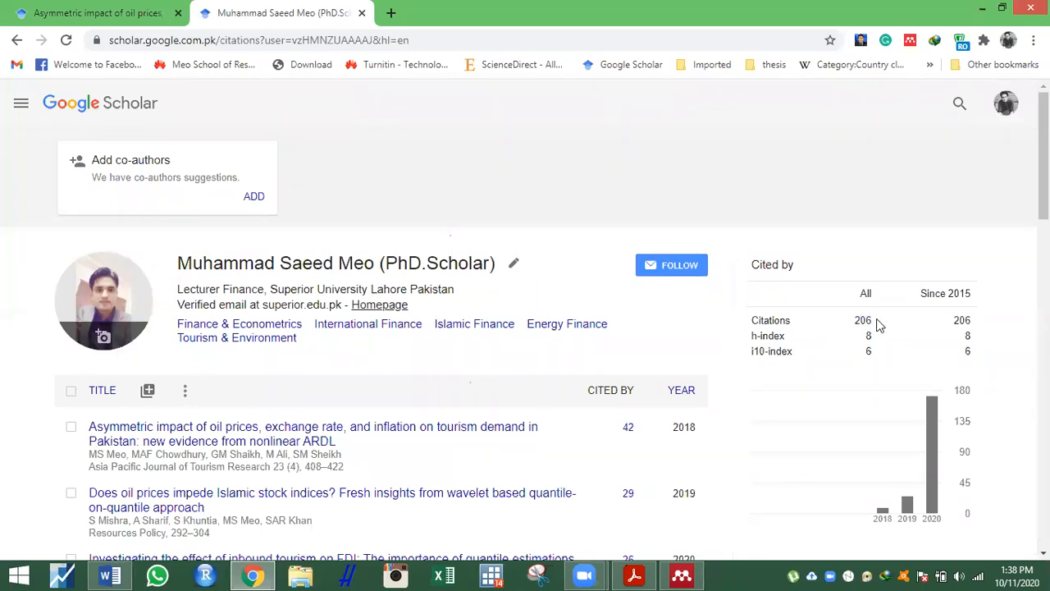
pyautogui.moveTo(856, 327); pyautogui.dragTo(878, 330)
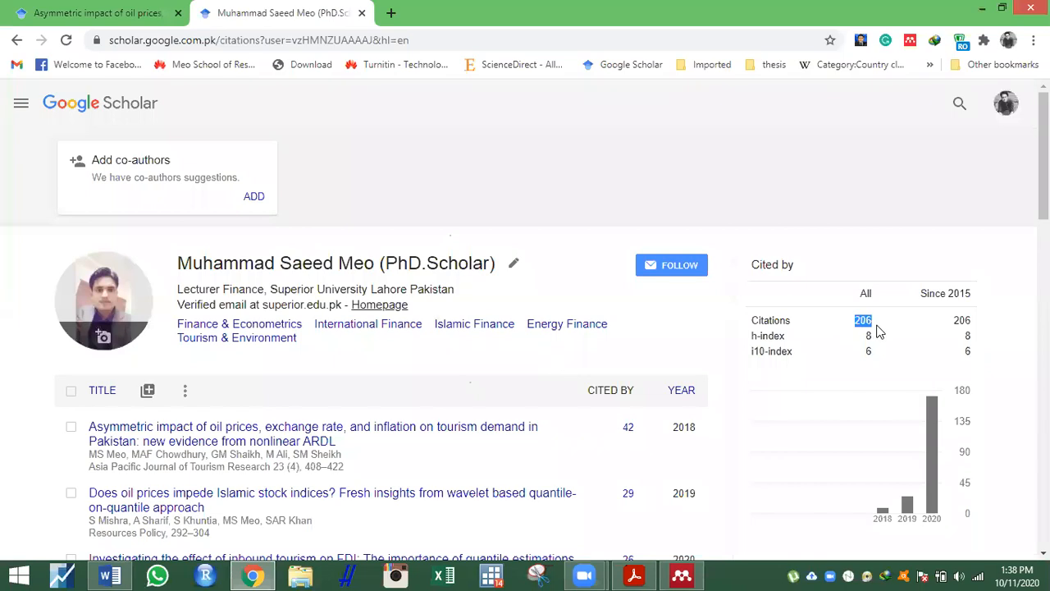
# Switch to the Word document and add the correctly spelled line "Referencing" below the empirical review paragraph
pyautogui.click(982, 8)
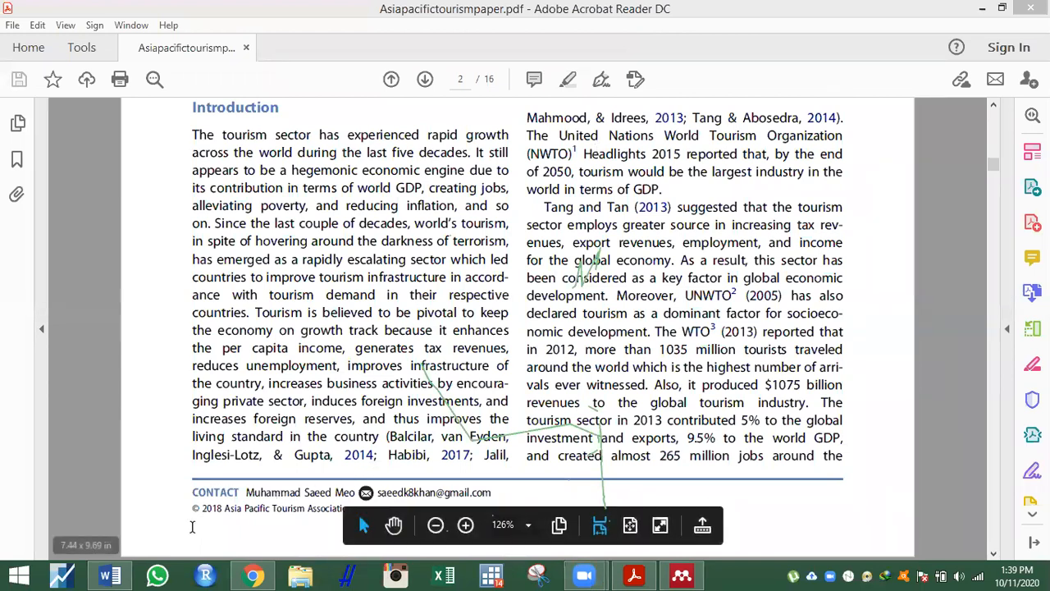
pyautogui.click(105, 574)
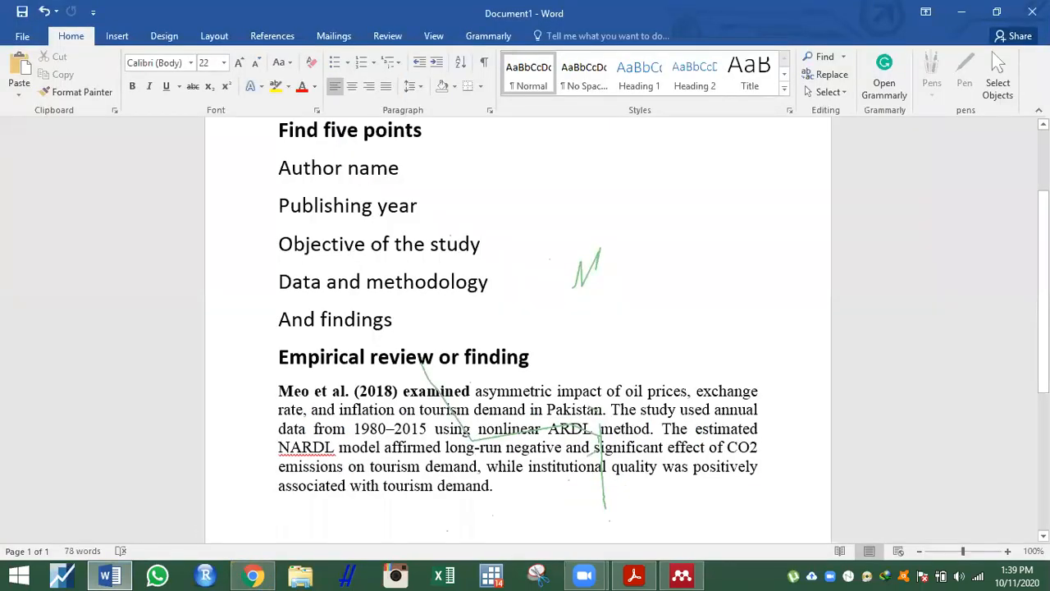
pyautogui.click(495, 486)
pyautogui.press('Return')
pyautogui.press('Return')
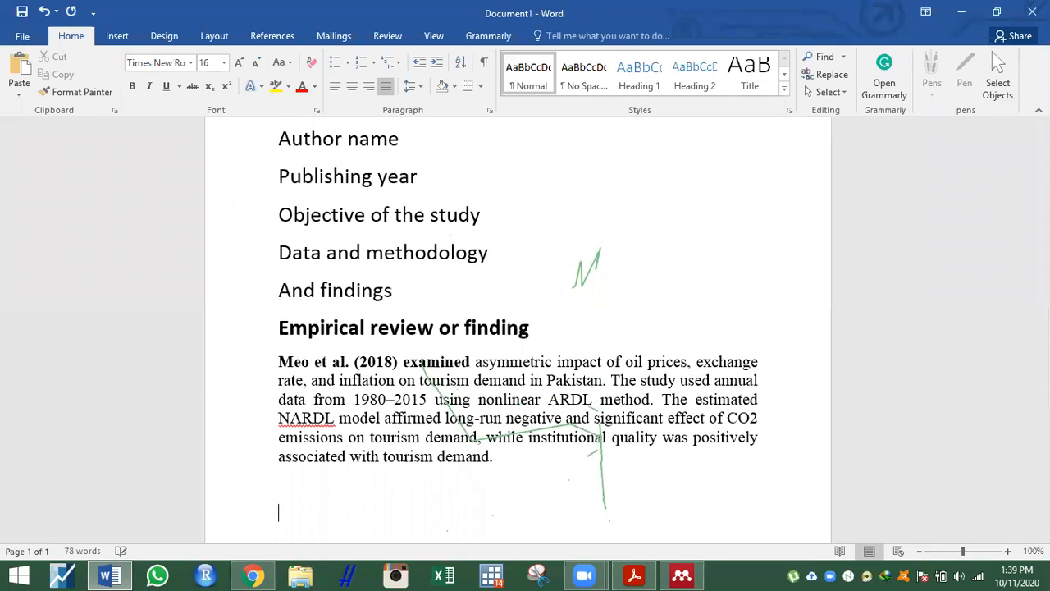
pyautogui.write('Refi')
pyautogui.write('encing')
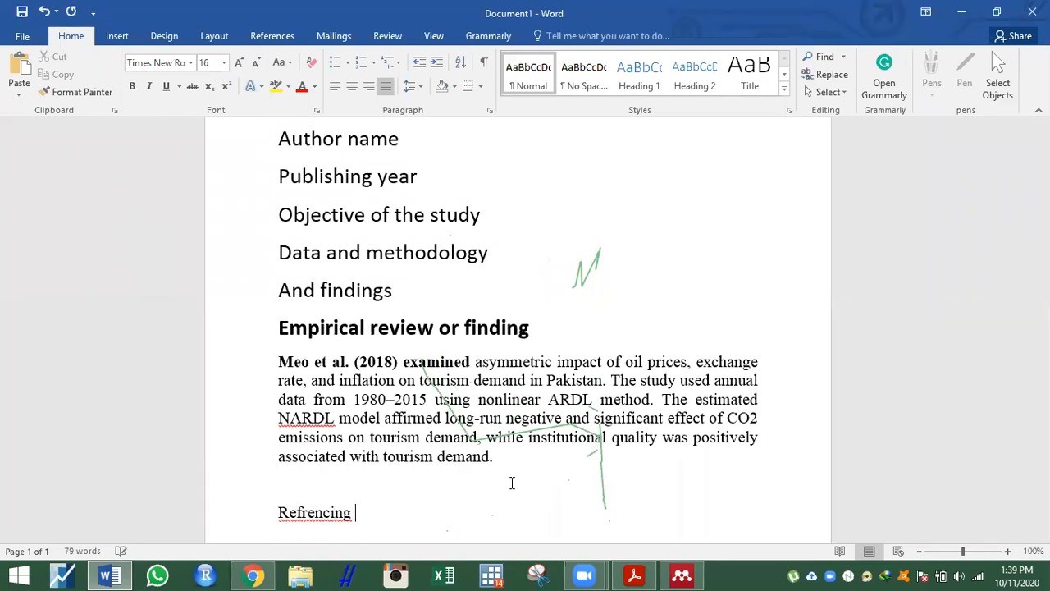
pyautogui.rightClick(329, 515)
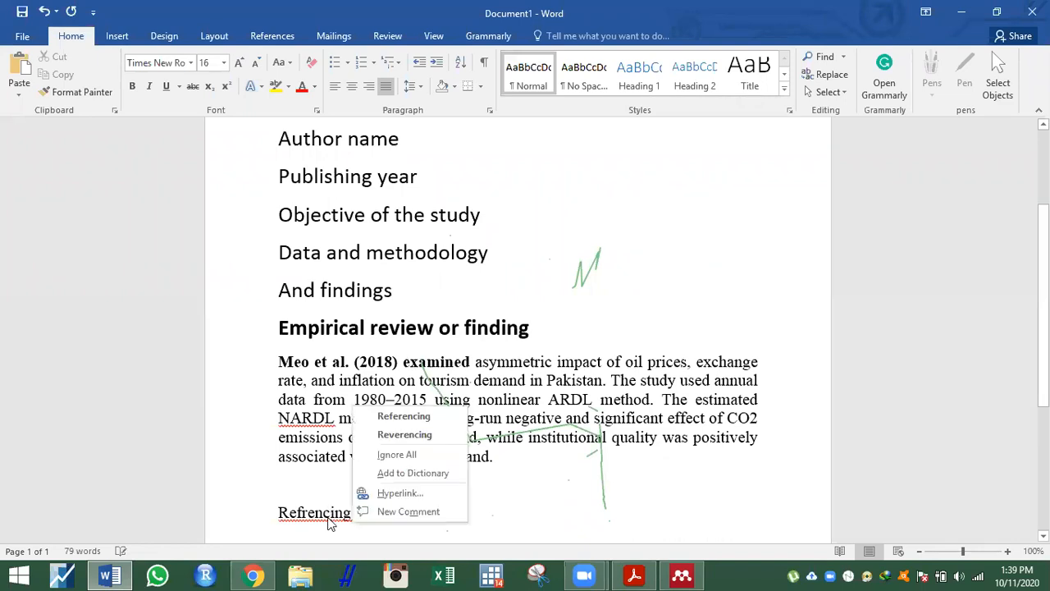
pyautogui.click(402, 416)
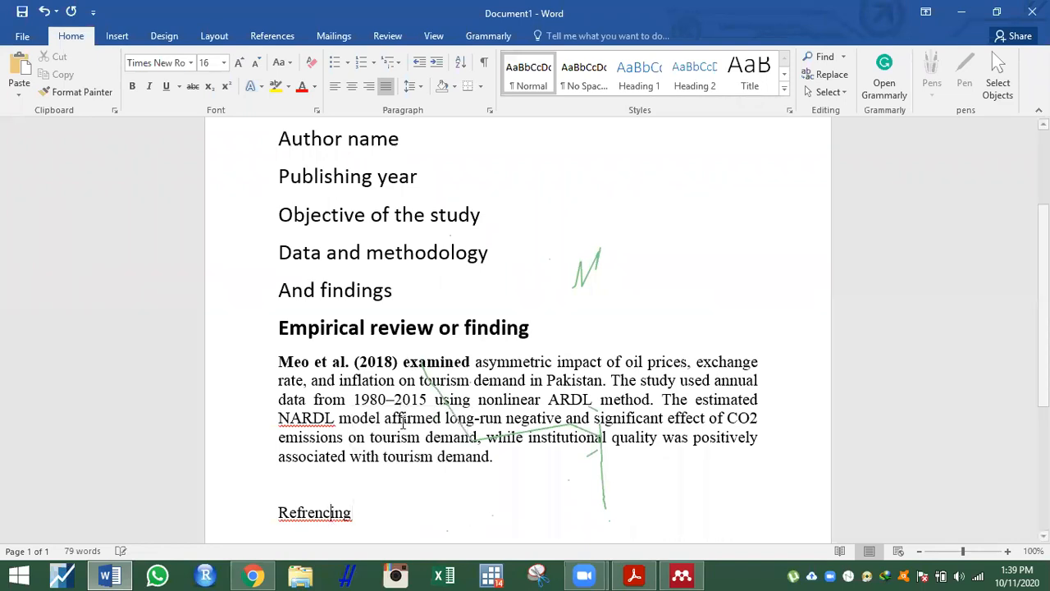
# Make the "Referencing" heading bold and start a new line beneath it
pyautogui.moveTo(375, 512); pyautogui.dragTo(279, 509)
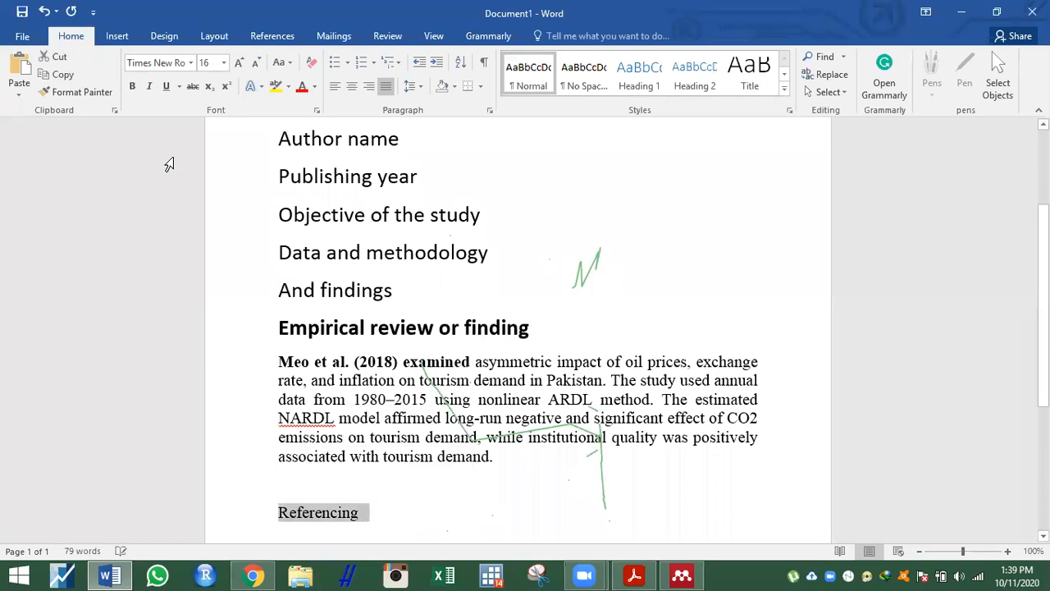
pyautogui.click(133, 87)
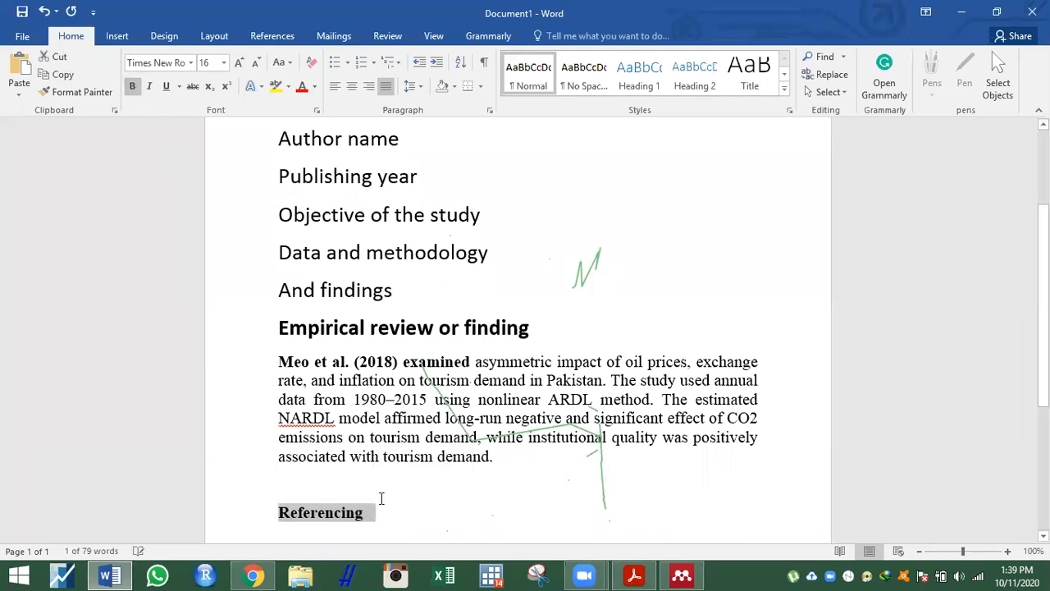
pyautogui.click(380, 499)
pyautogui.click(382, 508)
pyautogui.press('Return')
pyautogui.press('Return')
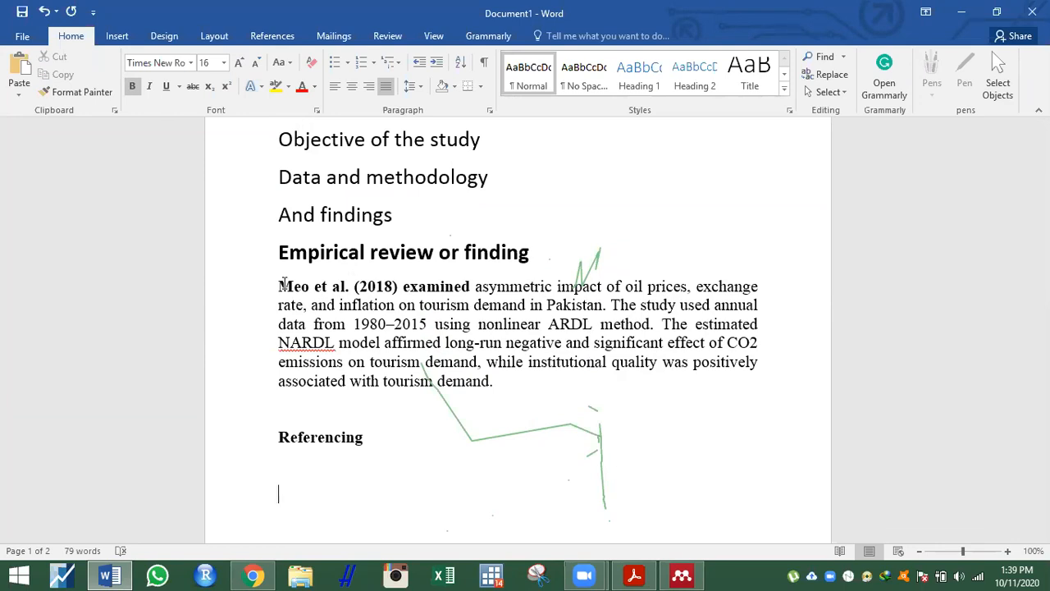
pyautogui.press('BackSpace')
# Switch to Mendeley Desktop and review the available citation styles, keeping American Sociological Association 6th edition selected
pyautogui.click(681, 575)
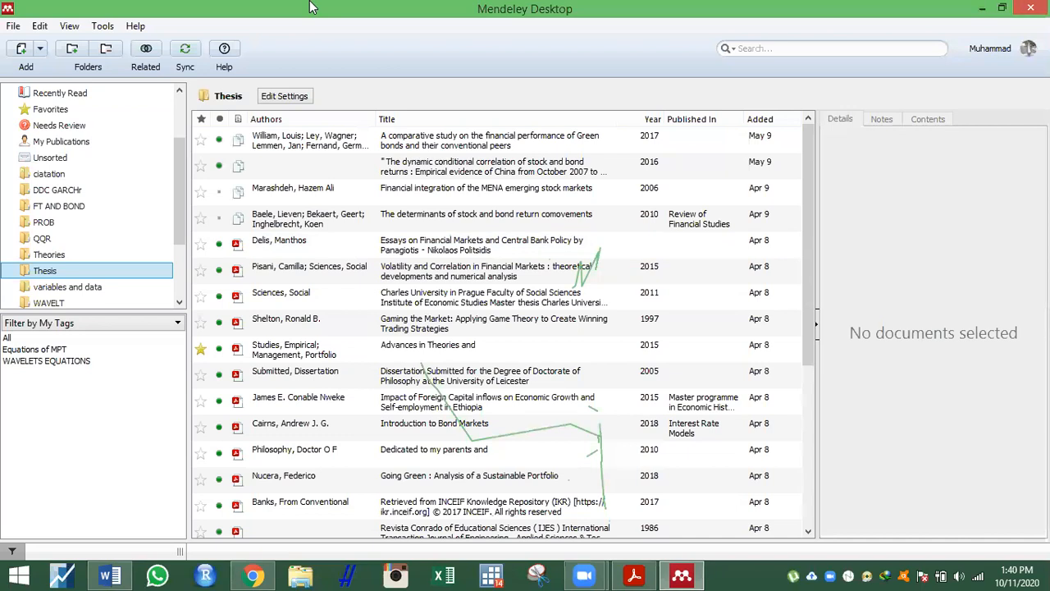
pyautogui.click(65, 29)
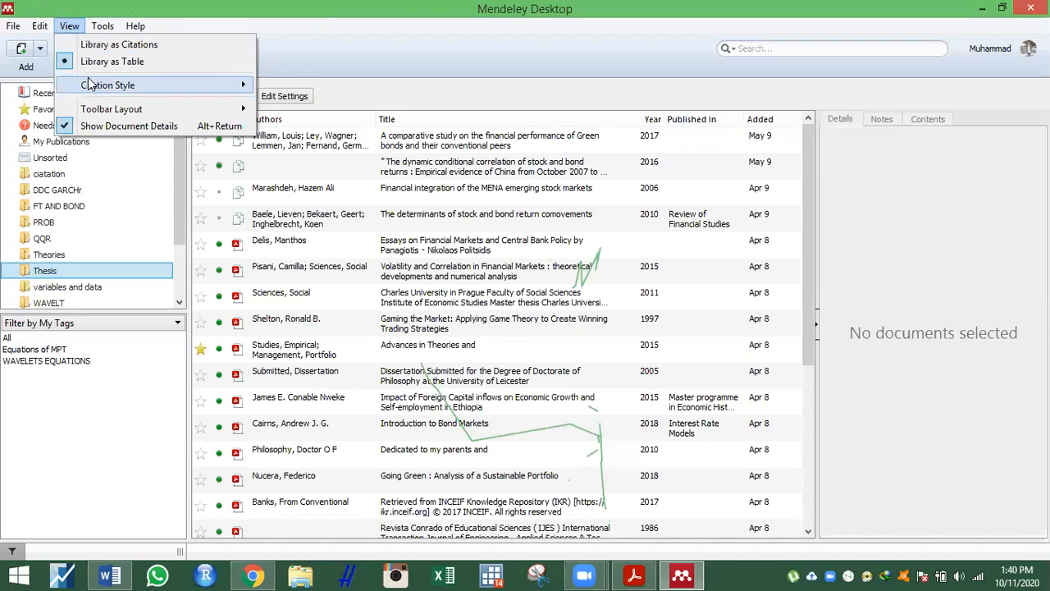
pyautogui.moveTo(96, 92)
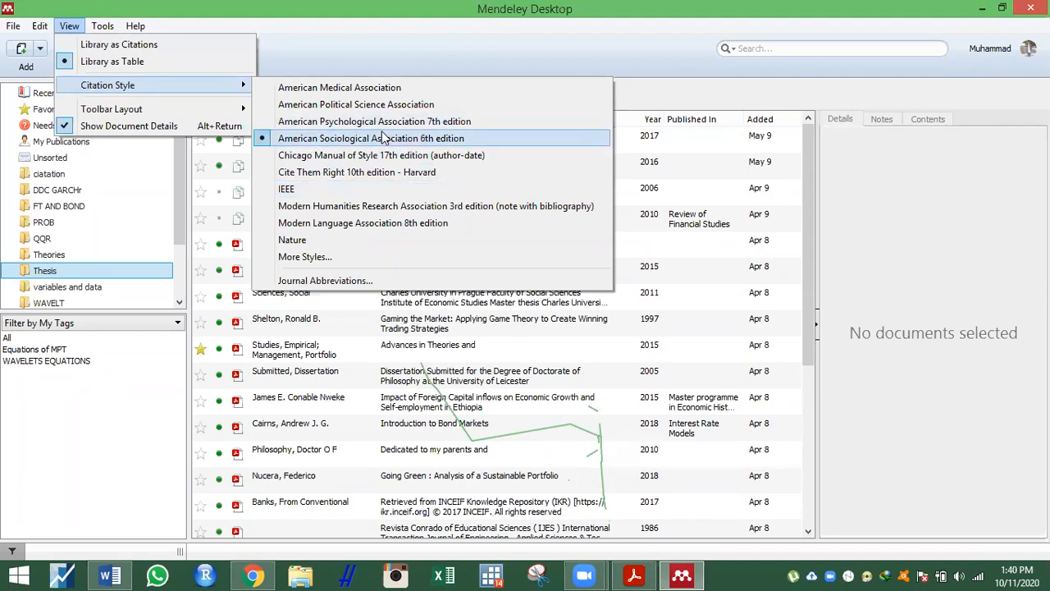
pyautogui.click(350, 138)
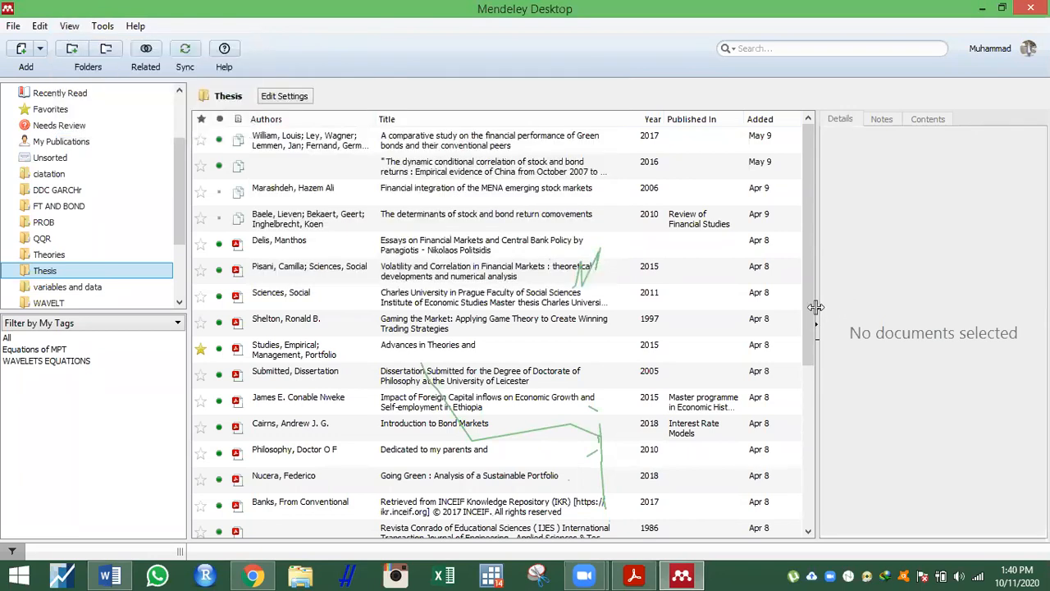
# Switch back to Word and add the line "APA referencing" below the "Referencing" heading
pyautogui.click(105, 574)
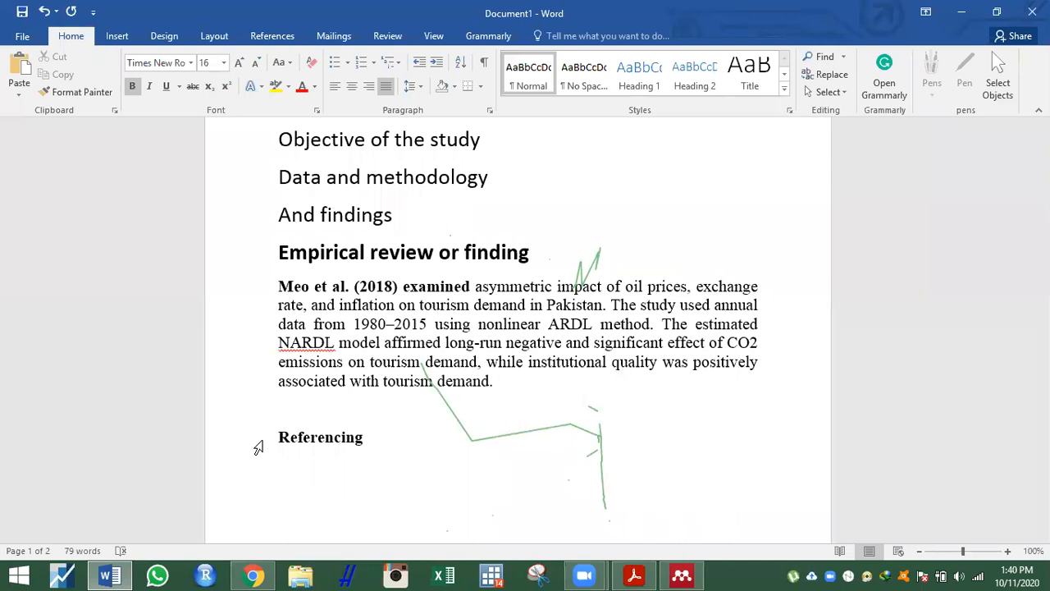
pyautogui.write('APA re')
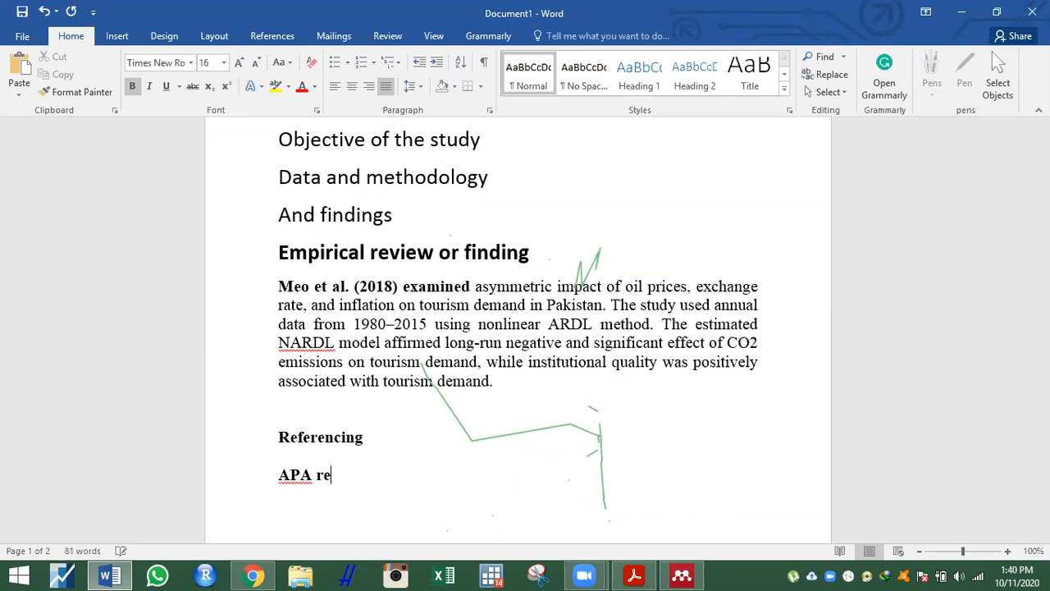
pyautogui.write('ferencing')
pyautogui.press('Return')
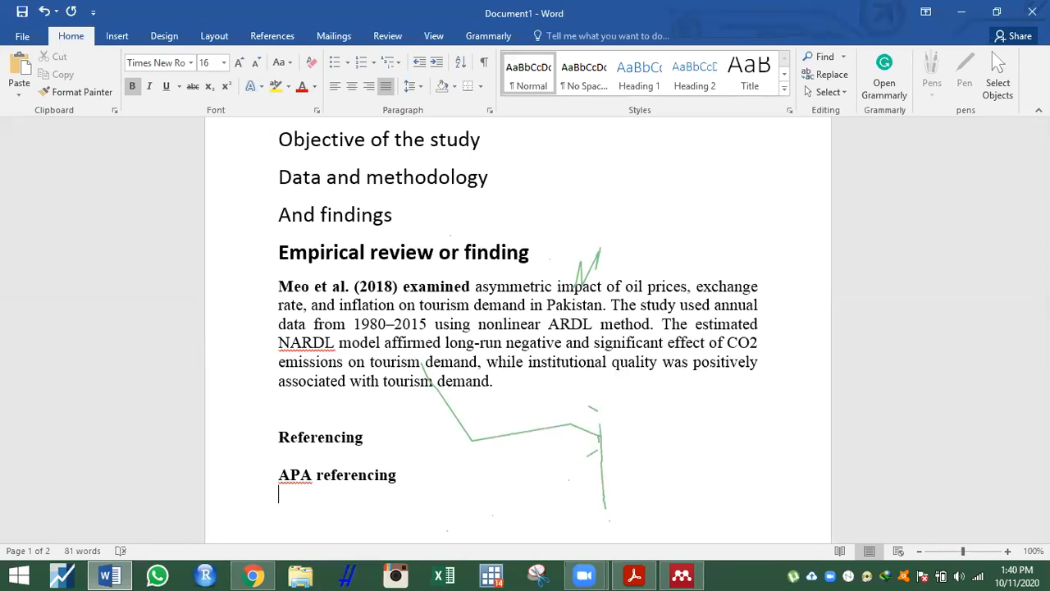
# Add the line "Only one author" with the author's full name beneath it, followed by blank lines
pyautogui.press('Return')
pyautogui.write('only on')
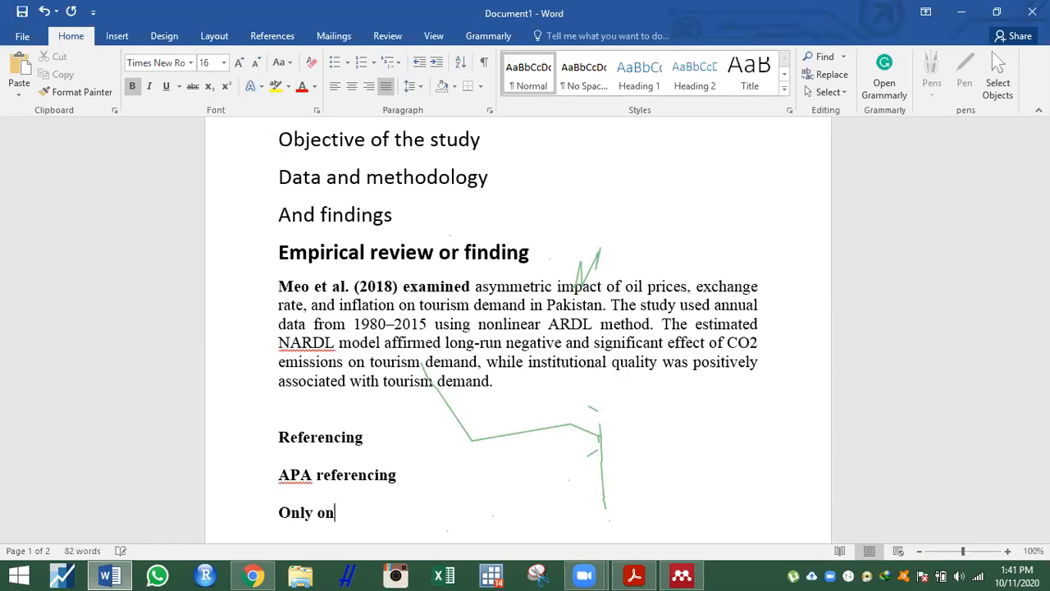
pyautogui.write('e author')
pyautogui.press('Return')
pyautogui.write('Muhammad ')
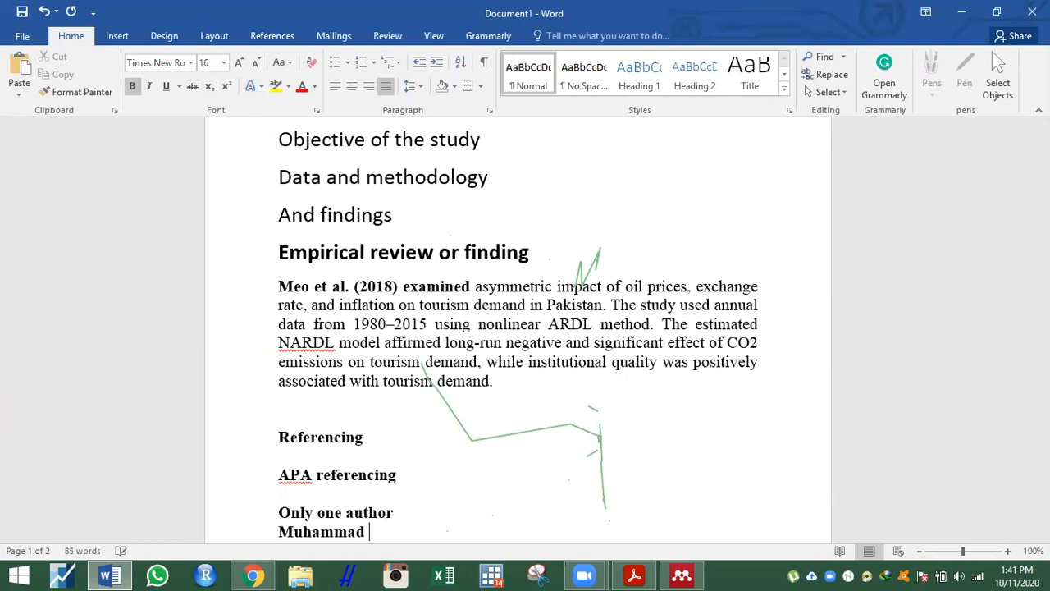
pyautogui.write('saeed MEO')
pyautogui.press('BackSpace')
pyautogui.press('BackSpace')
pyautogui.press('BackSpace')
pyautogui.write('mEO')
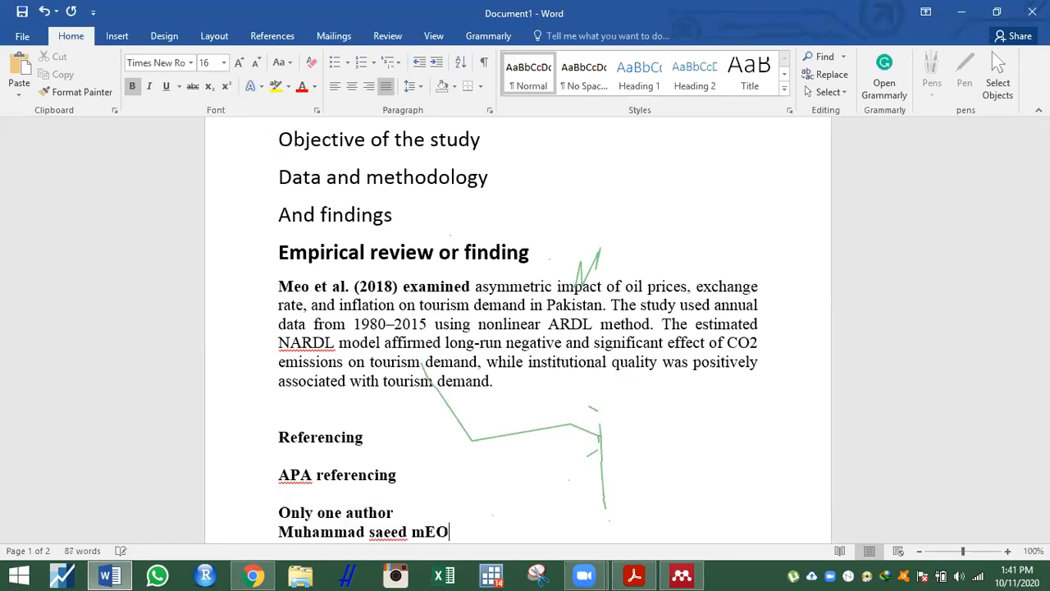
pyautogui.press('BackSpace')
pyautogui.press('BackSpace')
pyautogui.write('M')
pyautogui.press('BackSpace')
pyautogui.press('BackSpace')
pyautogui.write('mes')
pyautogui.press('BackSpace')
pyautogui.press('BackSpace')
pyautogui.press('BackSpace')
pyautogui.write('eo')
pyautogui.press('Return')
pyautogui.press('Return')
pyautogui.press('Return')
pyautogui.press('Return')
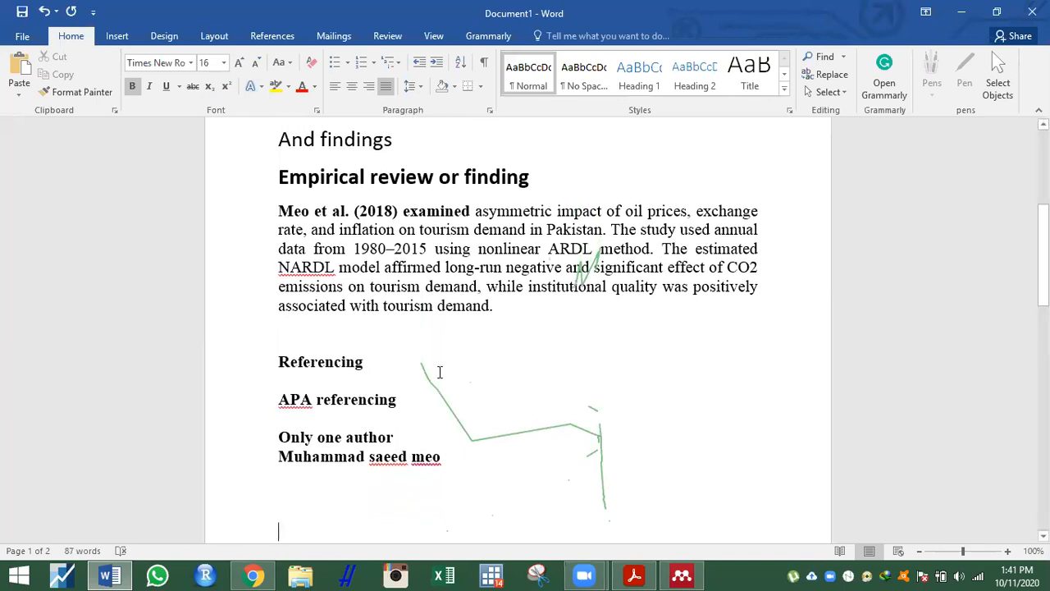
# Append the year "(2018)" to the "APA referencing" line and correct the flagged extra space
pyautogui.click(400, 397)
pyautogui.write('*2018')
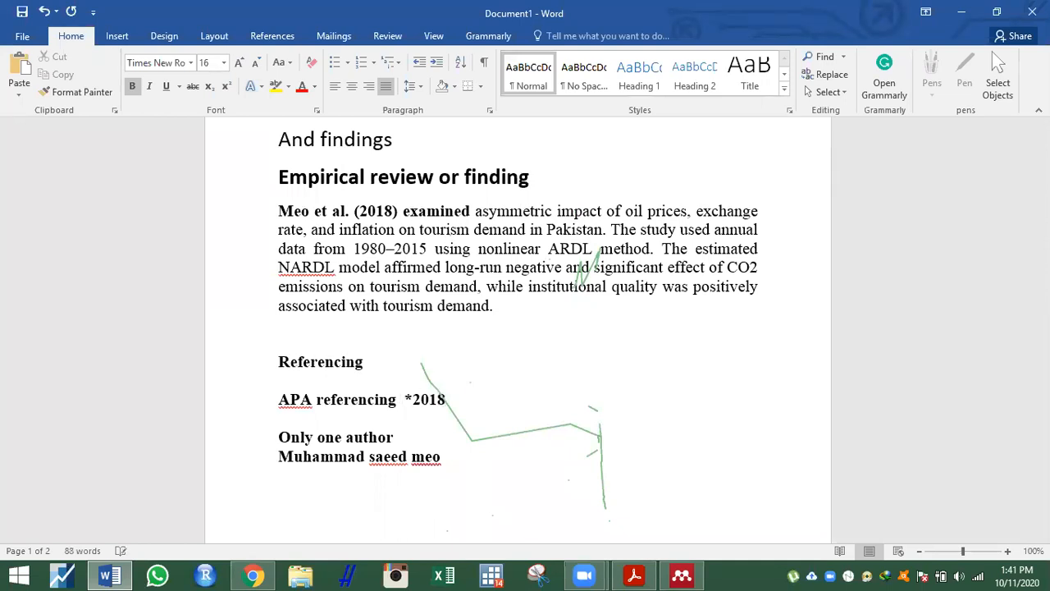
pyautogui.write(')')
pyautogui.press('Left')
pyautogui.press('Left')
pyautogui.press('Left')
pyautogui.press('Left')
pyautogui.press('Left')
pyautogui.press('BackSpace')
pyautogui.write('(')
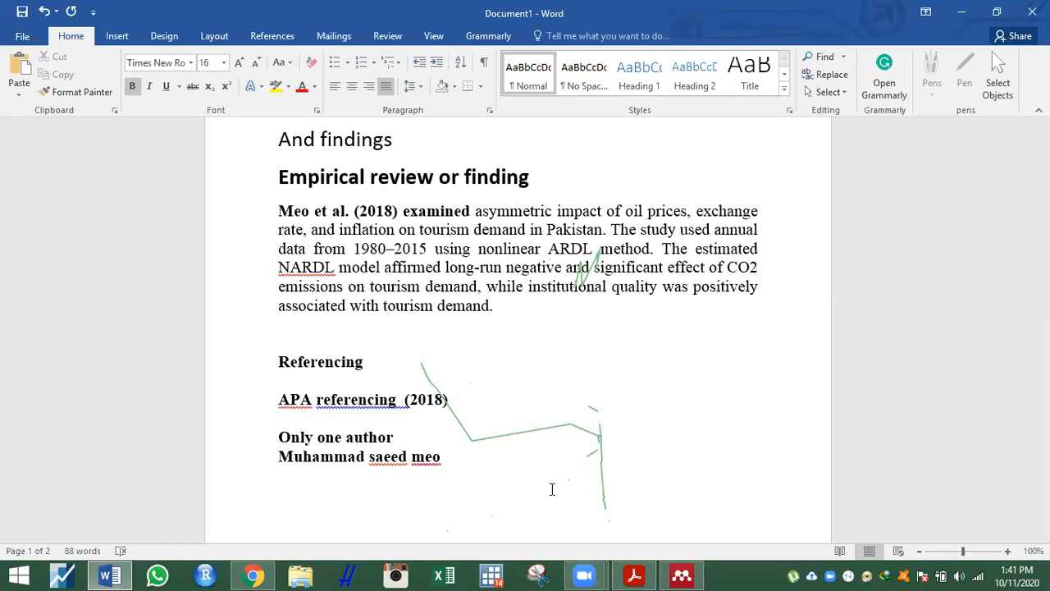
pyautogui.click(353, 402)
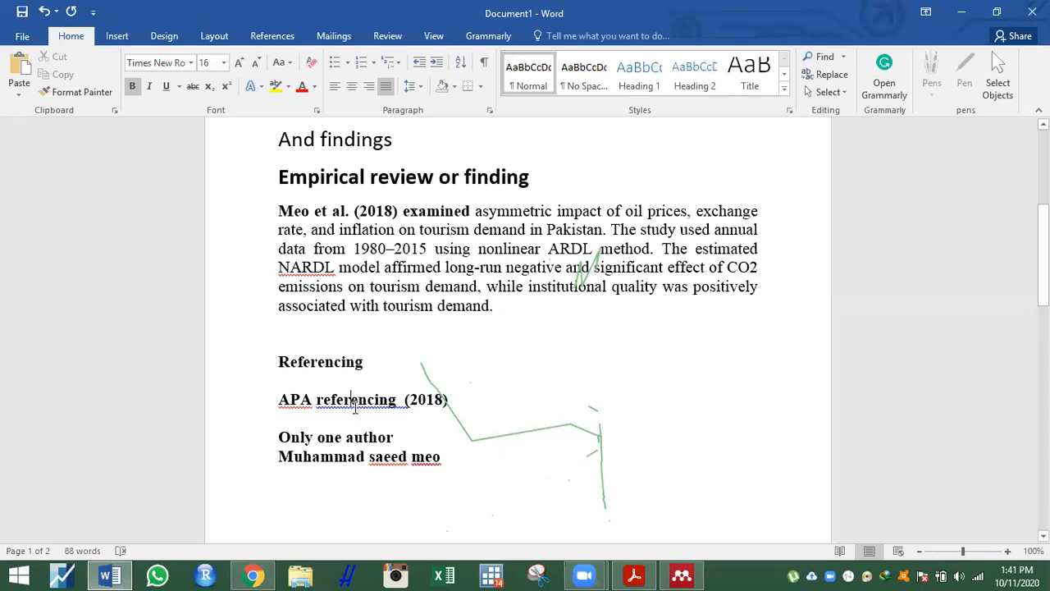
pyautogui.rightClick(355, 408)
pyautogui.click(316, 418)
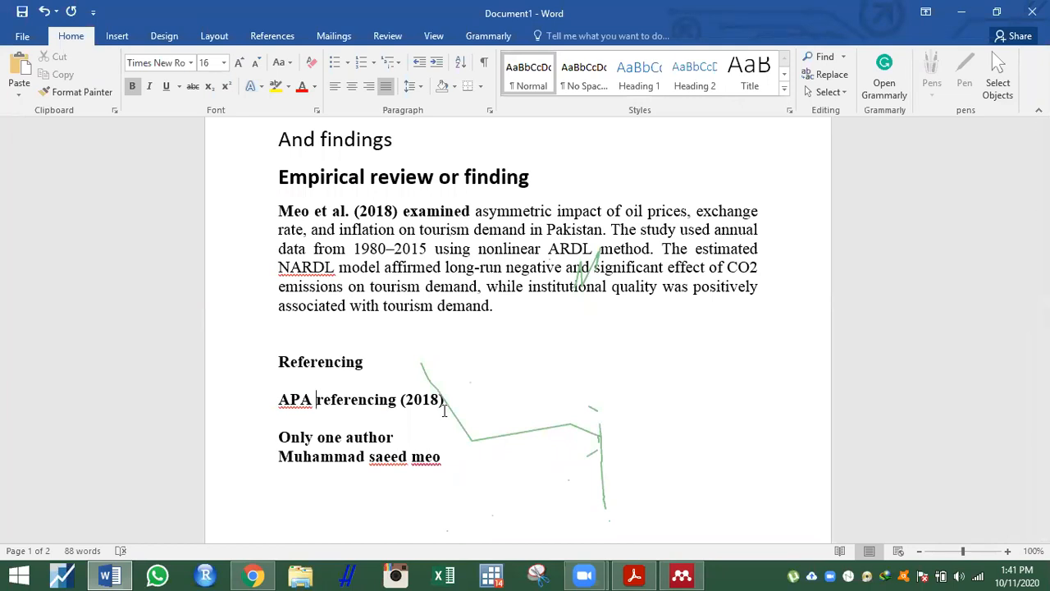
# Below the single author's name, write the in-text citation as the author's surname followed by "(2018) examined"
pyautogui.press('Down')
pyautogui.press('Down')
pyautogui.press('Down')
pyautogui.press('Down')
pyautogui.press('Down')
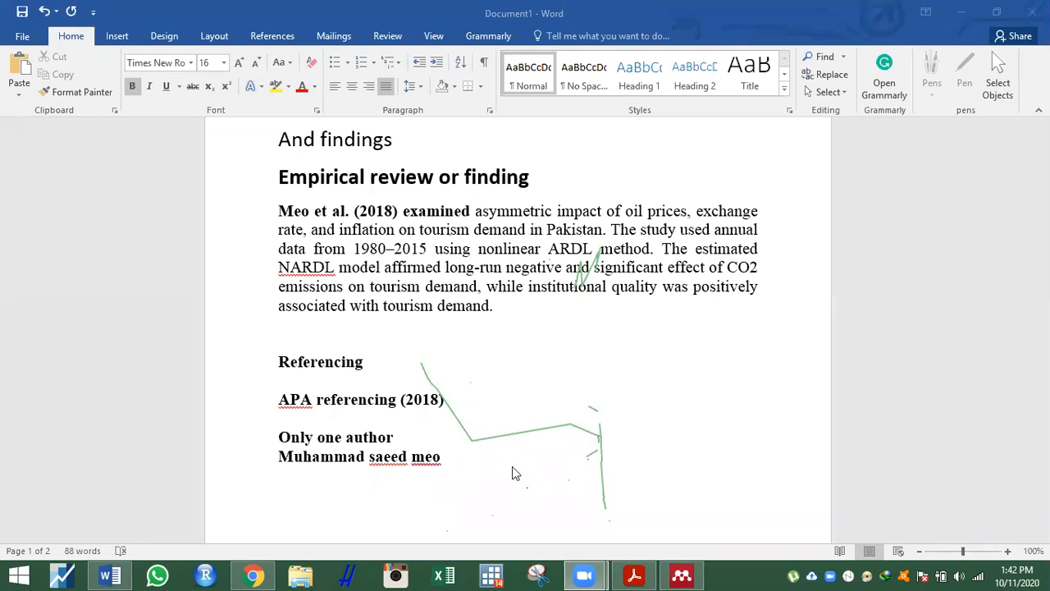
pyautogui.click(477, 469)
pyautogui.press('Up')
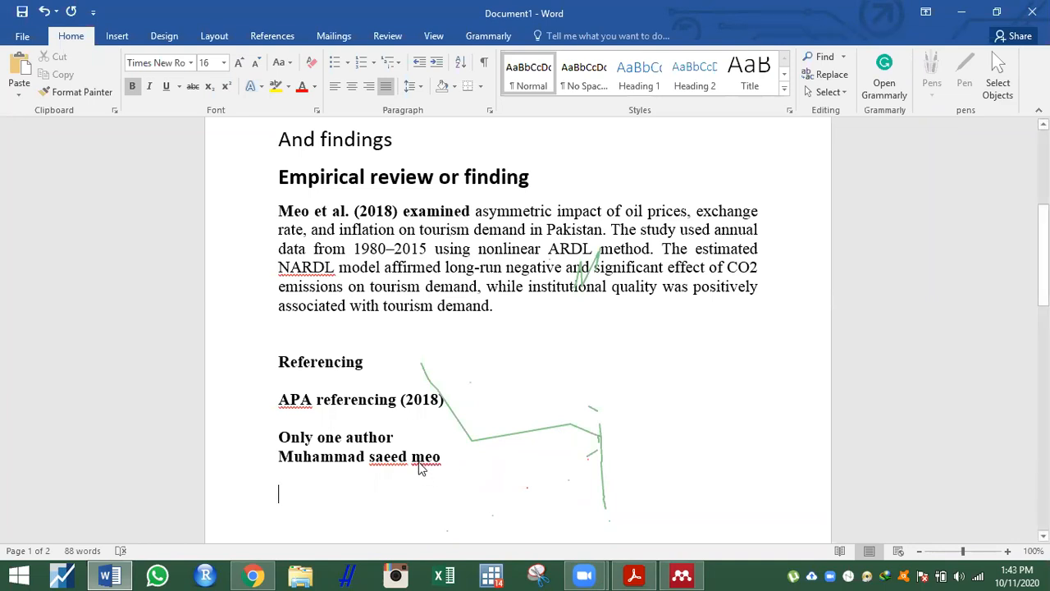
pyautogui.write('Me')
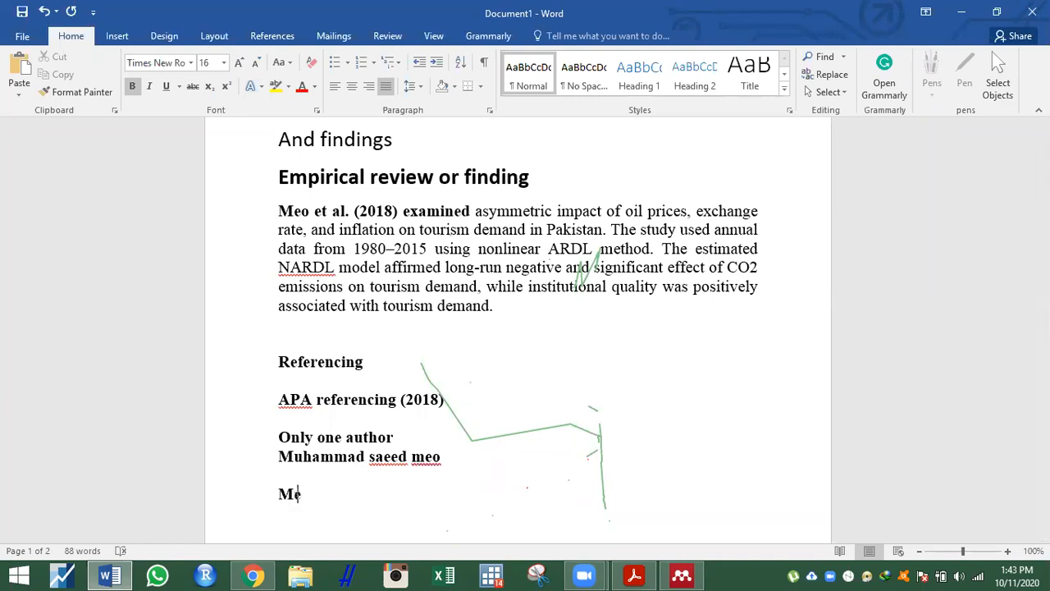
pyautogui.write('o (2018)')
pyautogui.write('ex')
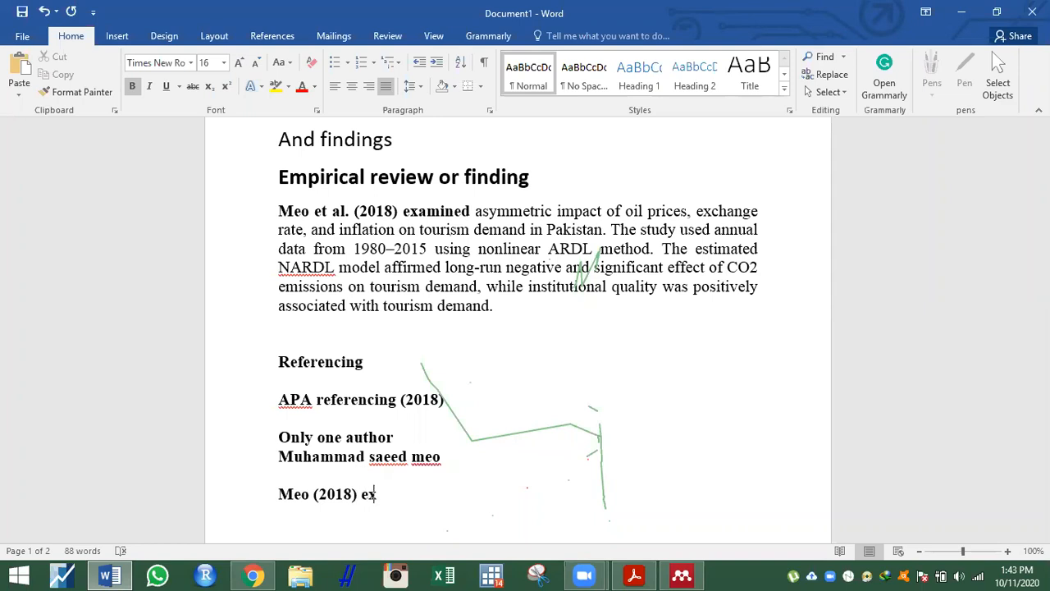
pyautogui.write('amined')
pyautogui.press('Return')
pyautogui.press('Return')
# Add the line "Two author" and, at the start of the next page, the two authors' full names joined by "and"
pyautogui.write('two ')
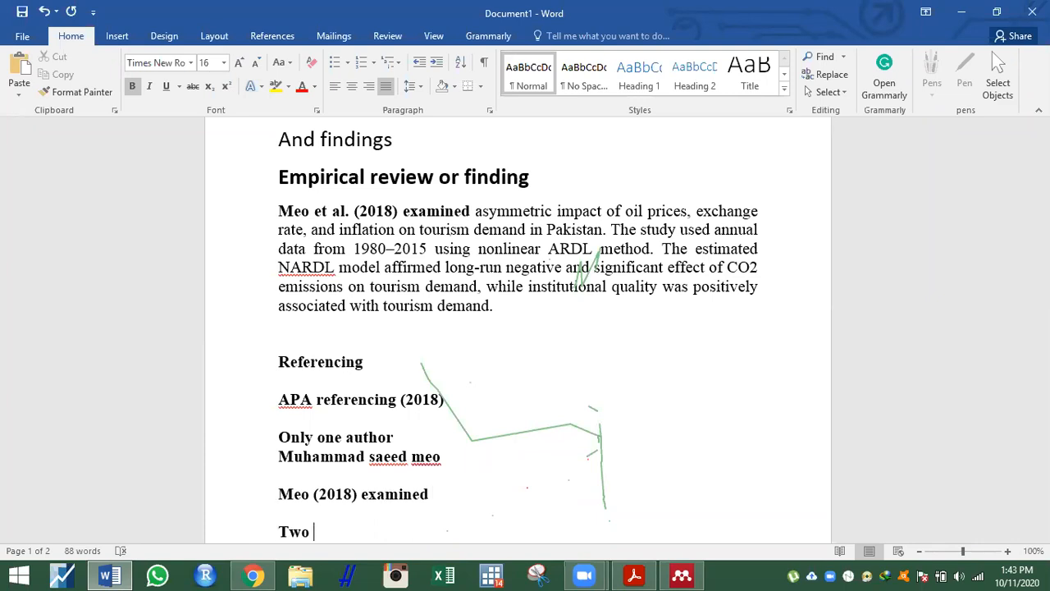
pyautogui.write('author')
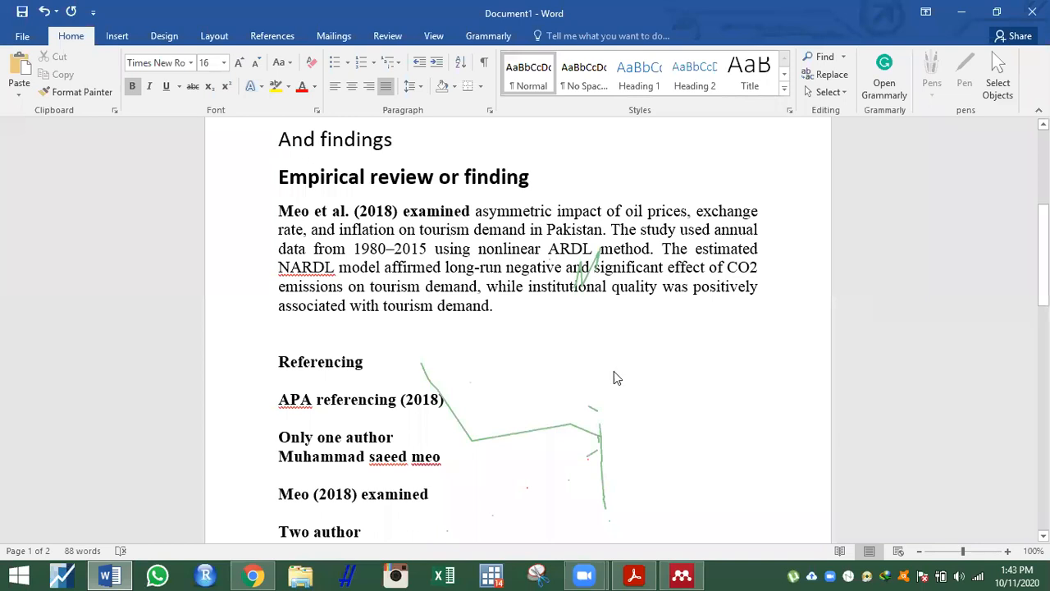
pyautogui.moveTo(1043, 254); pyautogui.dragTo(1042, 328)
pyautogui.click(347, 430)
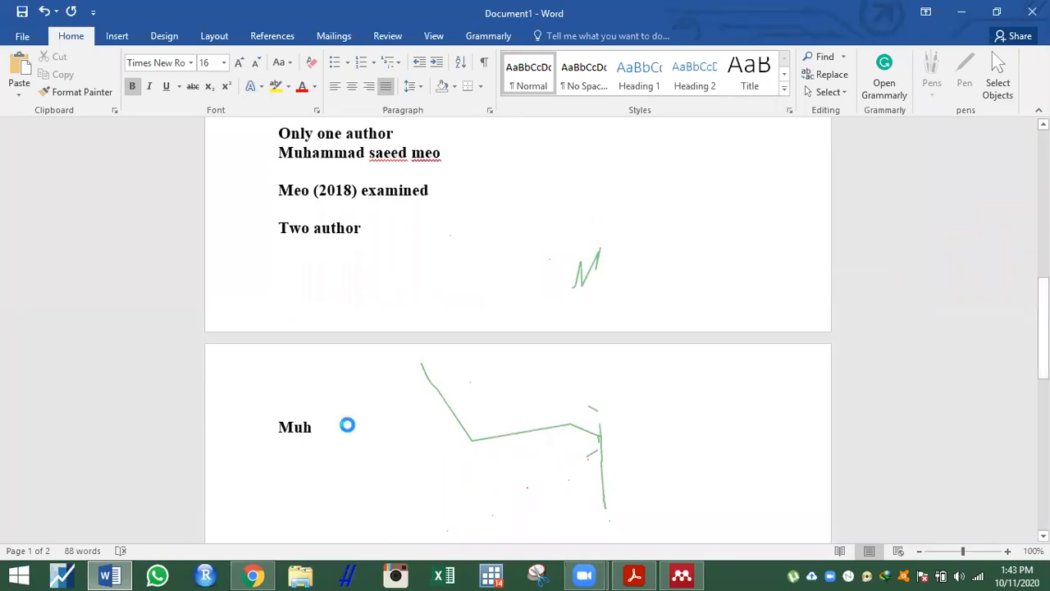
pyautogui.write('ammad saee')
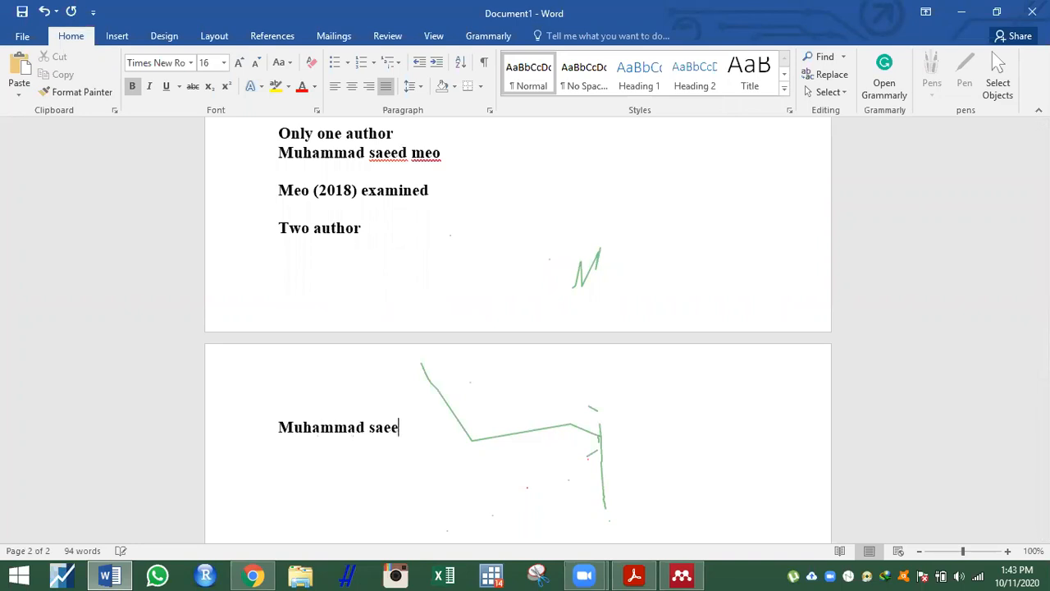
pyautogui.write('d meo ')
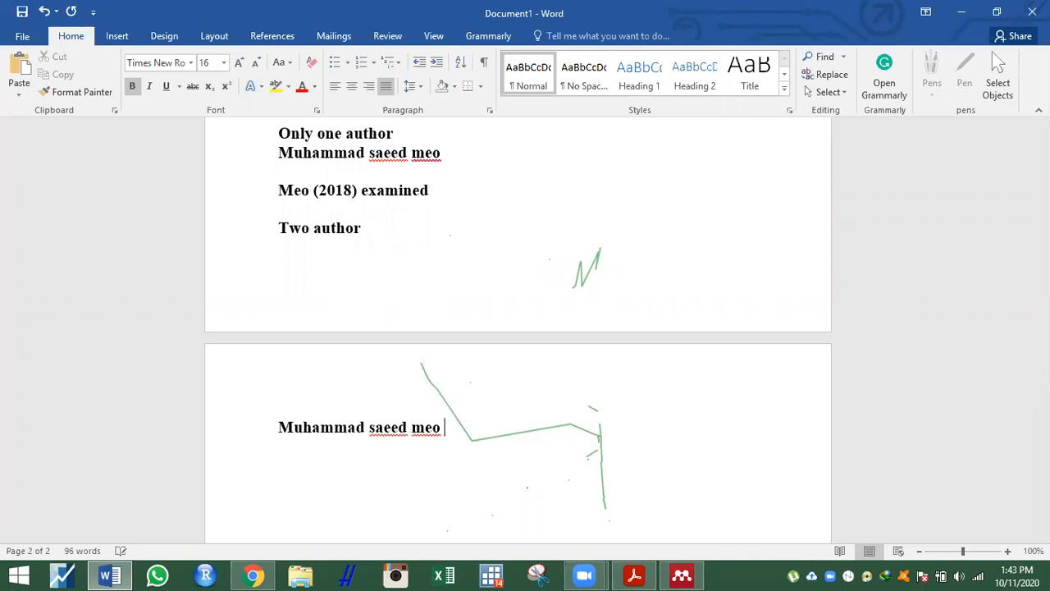
pyautogui.write('and Muhammad Ali')
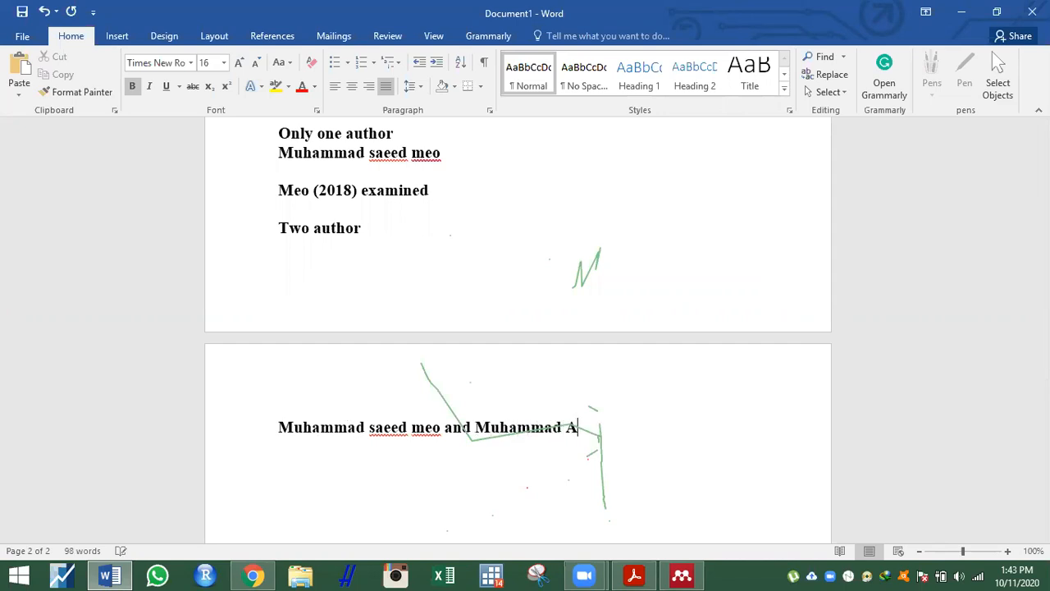
pyautogui.press('BackSpace')
pyautogui.write('ui')
pyautogui.press('BackSpace')
pyautogui.press('BackSpace')
pyautogui.write('i')
# Below the two full names, write the in-text citation as both surnames joined by "and" followed by "(2018)"
pyautogui.press('Return')
pyautogui.write('Meo AND')
pyautogui.press('BackSpace')
pyautogui.press('BackSpace')
pyautogui.press('BackSpace')
pyautogui.write('and Ali ')
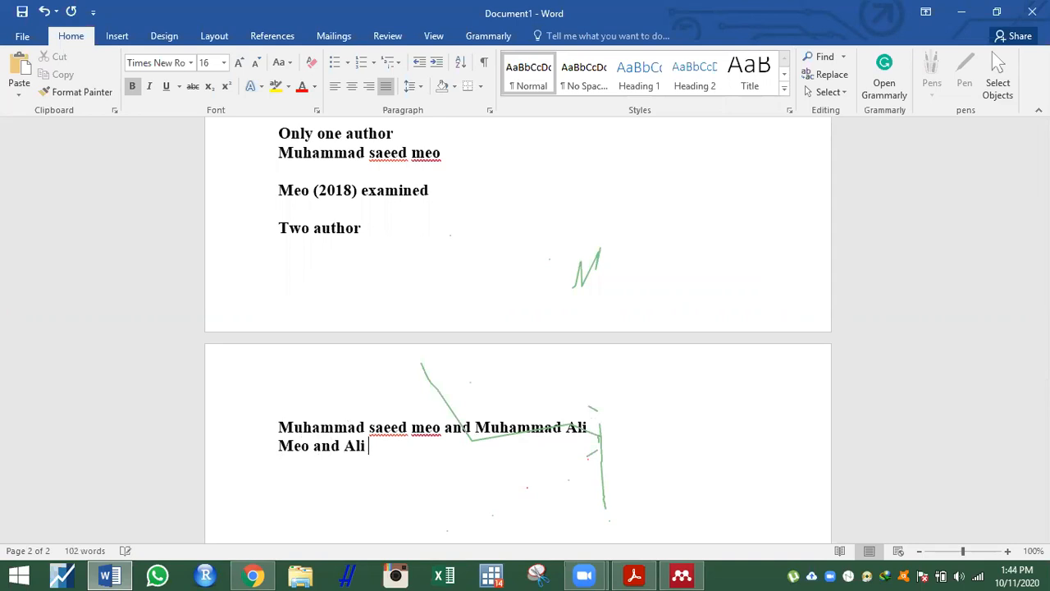
pyautogui.write('(2018')
pyautogui.write('()')
pyautogui.press('BackSpace')
pyautogui.press('BackSpace')
pyautogui.write(')')
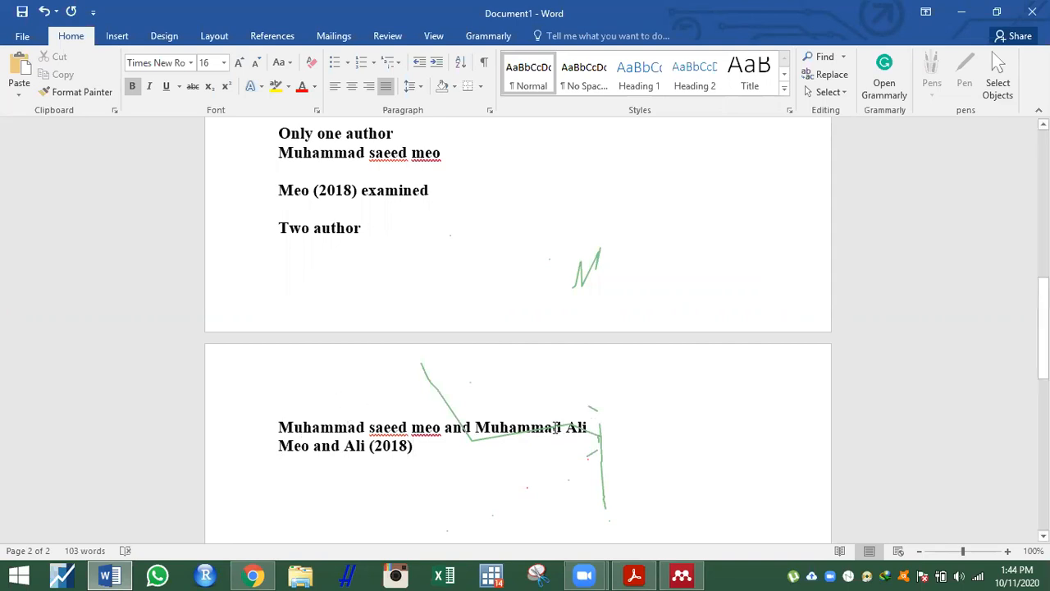
# Insert a blank line above the two-author citation and append "examined" to it
pyautogui.press('Return')
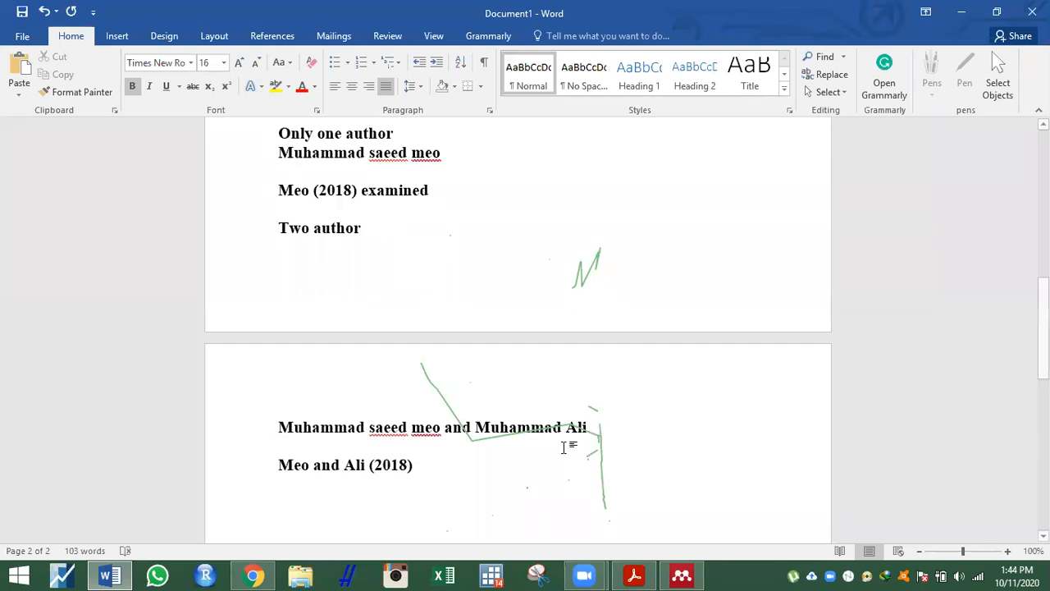
pyautogui.click(467, 461)
pyautogui.write('examined')
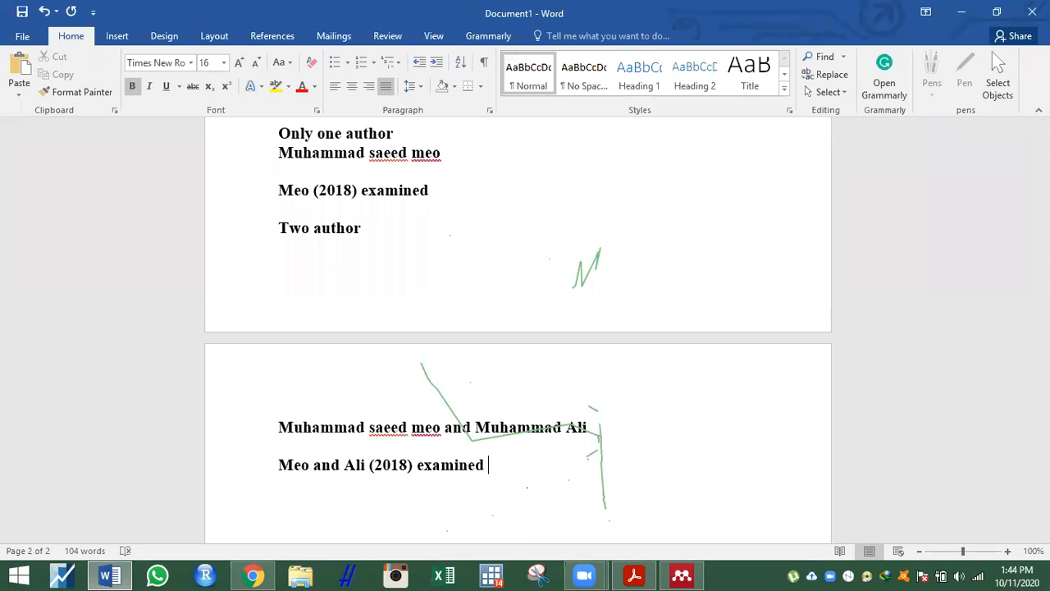
# Add the line "Three authors" below the two-author citation, followed by a new line
pyautogui.press('Return')
pyautogui.write('Thtre')
pyautogui.press('BackSpace')
pyautogui.press('BackSpace')
pyautogui.press('BackSpace')
pyautogui.write('ree')
pyautogui.press('BackSpace')
pyautogui.write('authors')
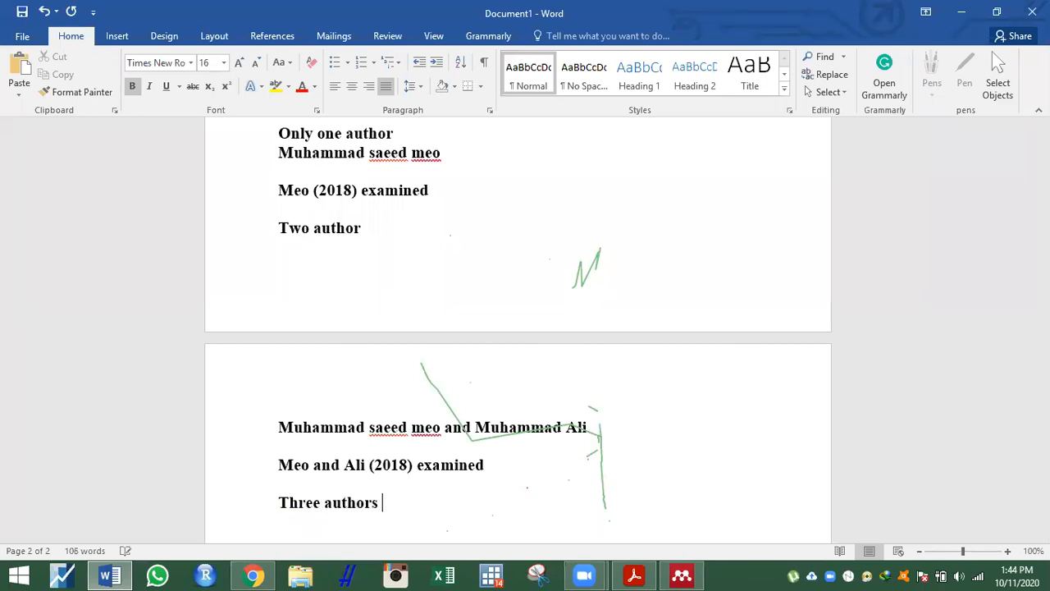
pyautogui.press('Return')
pyautogui.press('Return')
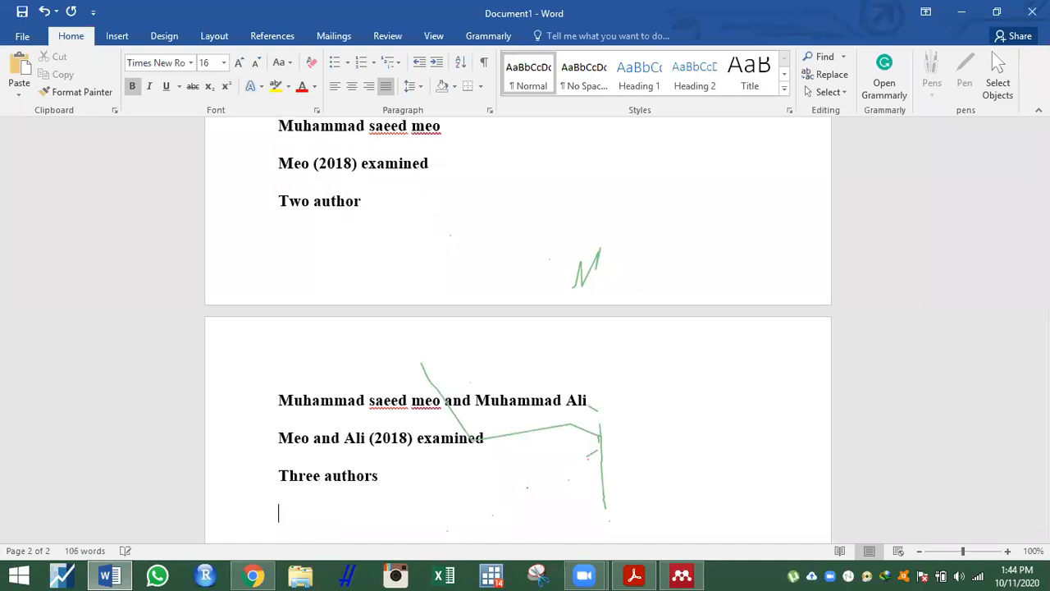
# Copy the line with the two authors' full names and paste it beneath "Three authors"
pyautogui.moveTo(284, 399); pyautogui.dragTo(682, 424)
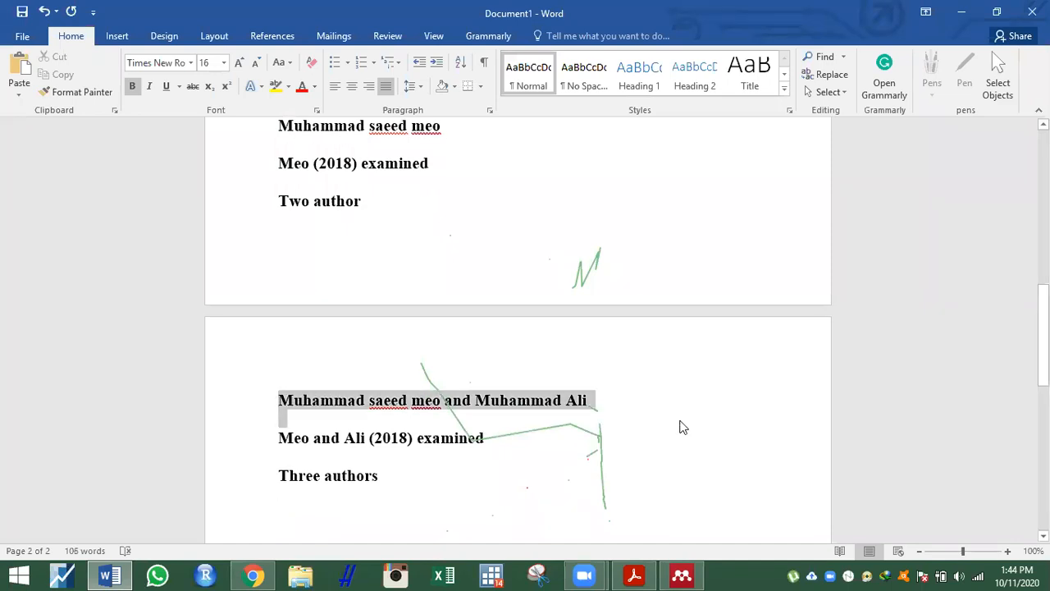
pyautogui.rightClick(474, 397)
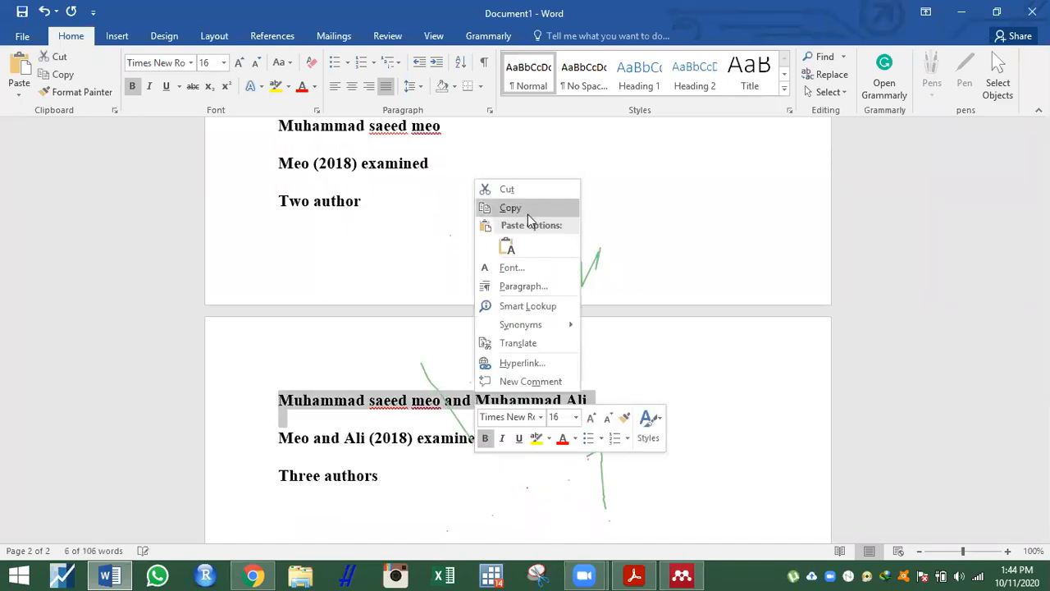
pyautogui.click(527, 212)
pyautogui.click(276, 502)
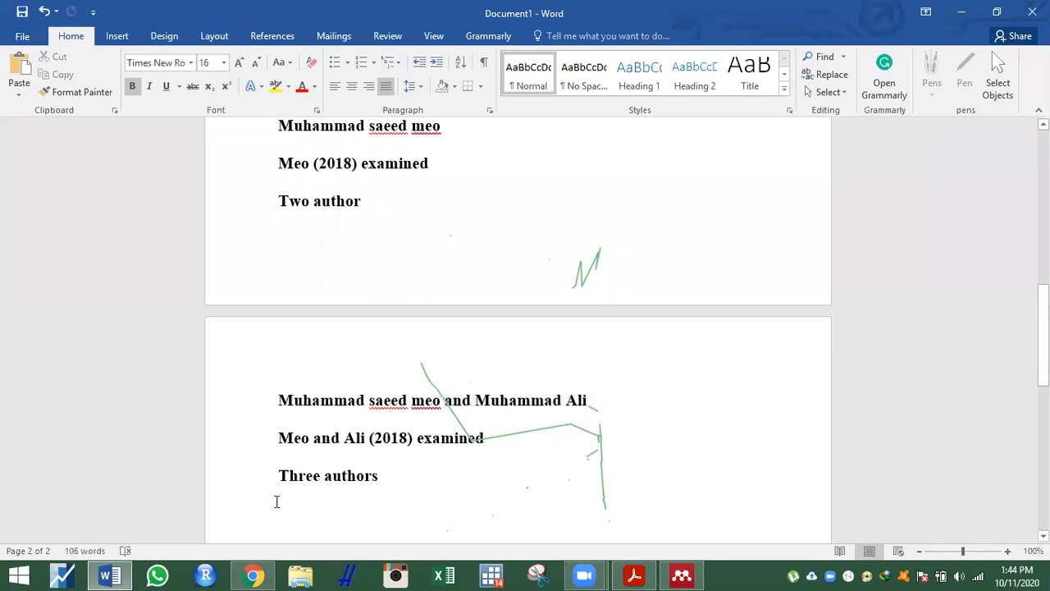
pyautogui.hotkey('ctrl', 'v')
# In the pasted line, replace "and" with a comma and append "and" plus a third author's full name
pyautogui.click(470, 494)
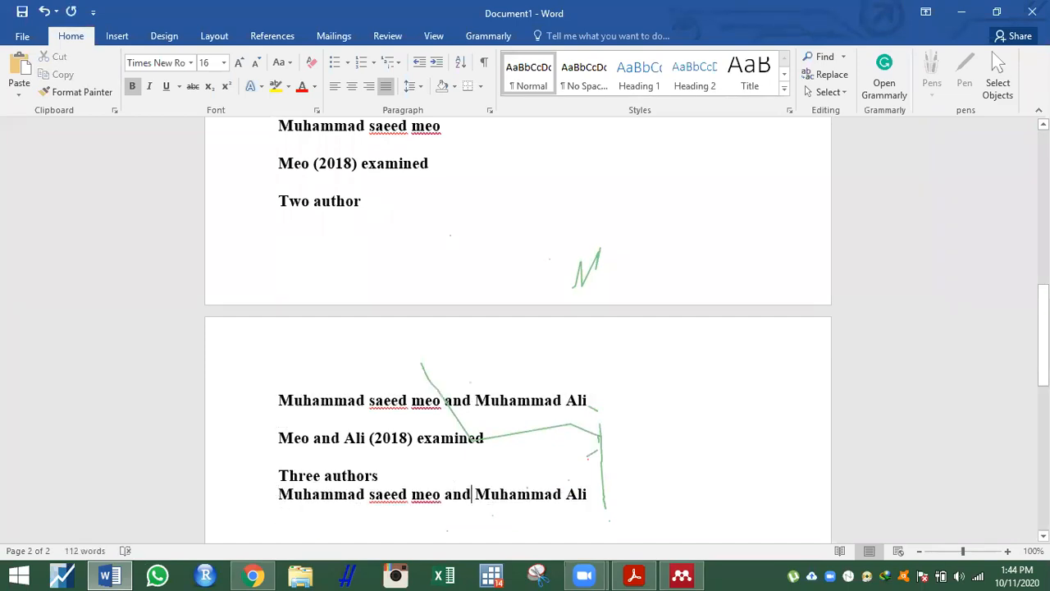
pyautogui.press('BackSpace')
pyautogui.press('BackSpace')
pyautogui.press('BackSpace')
pyautogui.write(',')
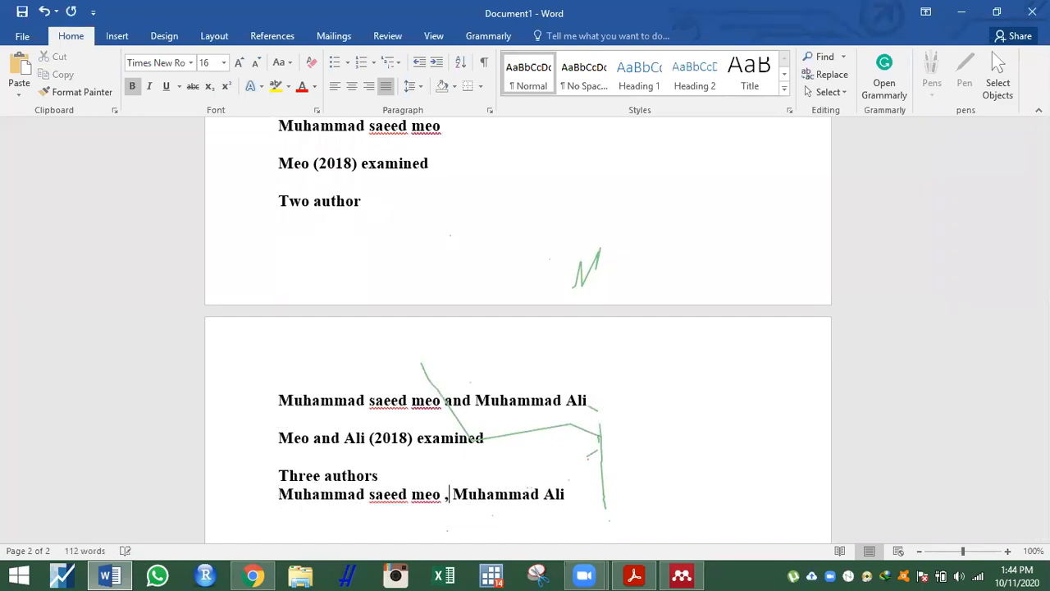
pyautogui.click(565, 494)
pyautogui.write('and A')
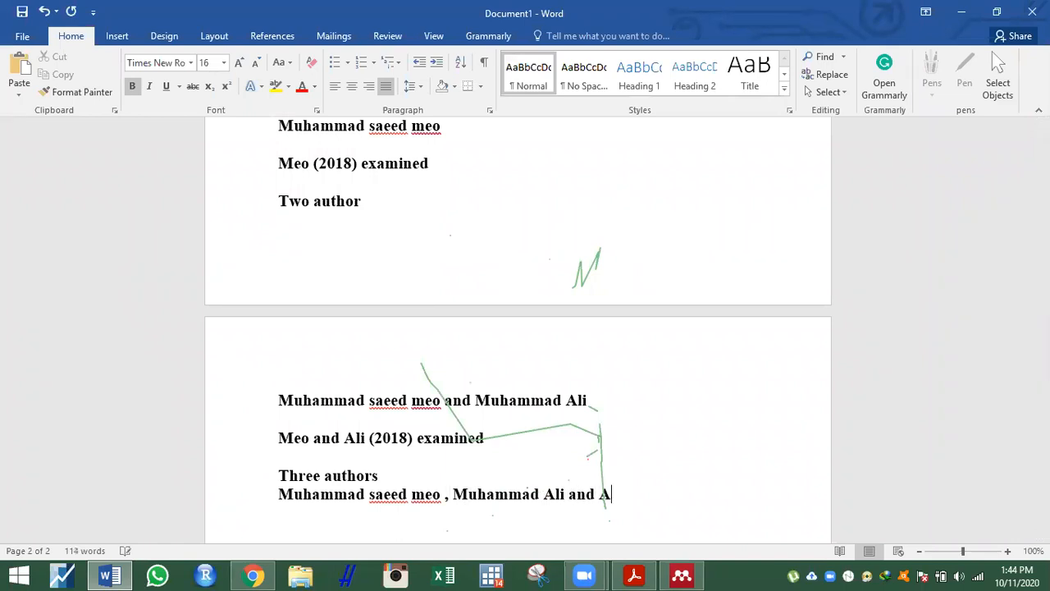
pyautogui.press('BackSpace')
pyautogui.write('Naima a')
pyautogui.press('BackSpace')
pyautogui.write('Khan')
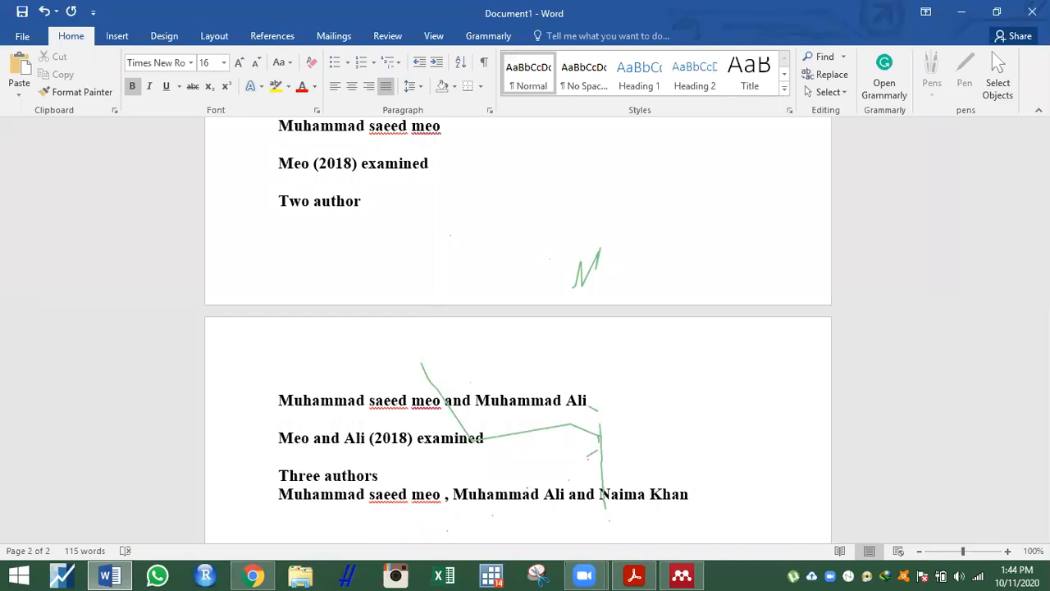
# Below the three full names, write the in-text citation listing all three surnames, with "and" before the last, followed by "(2018)"
pyautogui.press('Return')
pyautogui.write('\\')
pyautogui.press('BackSpace')
pyautogui.write('Meo , Ali AND')
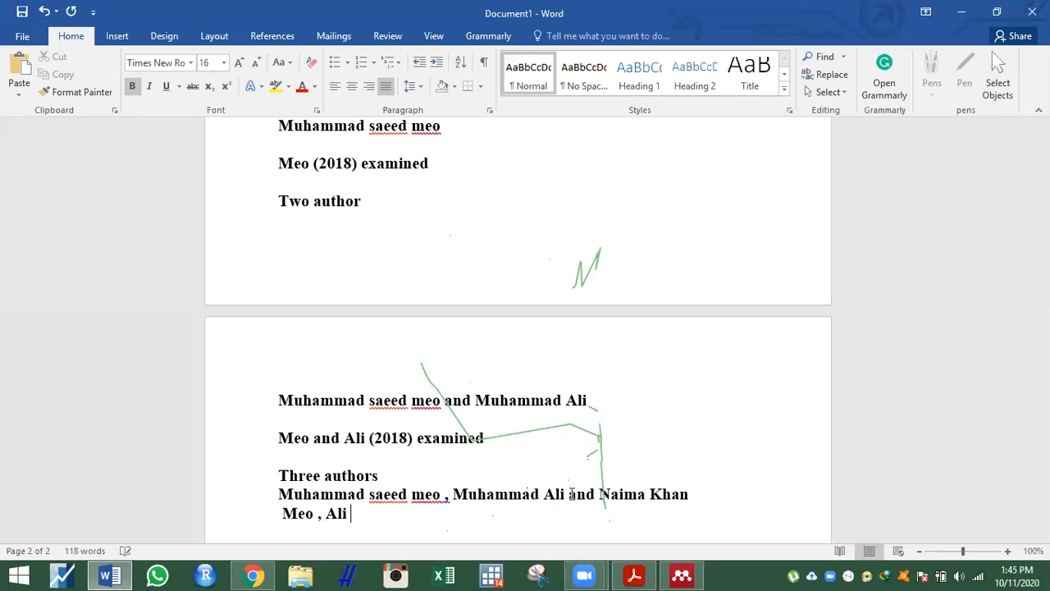
pyautogui.press('BackSpace')
pyautogui.press('BackSpace')
pyautogui.press('BackSpace')
pyautogui.write('and Khan ')
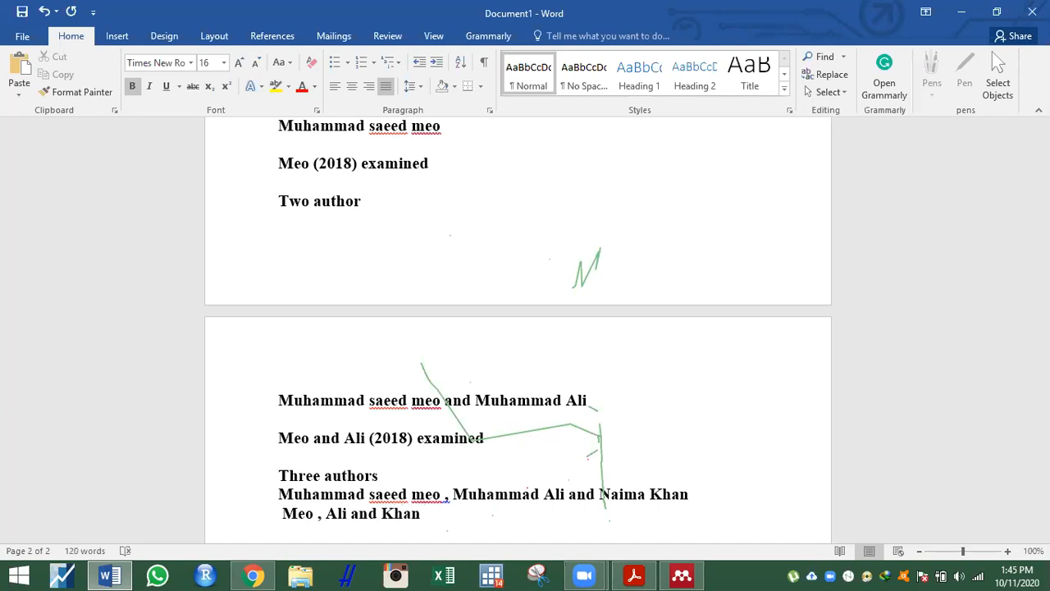
pyautogui.write('(2018')
pyautogui.write(')')
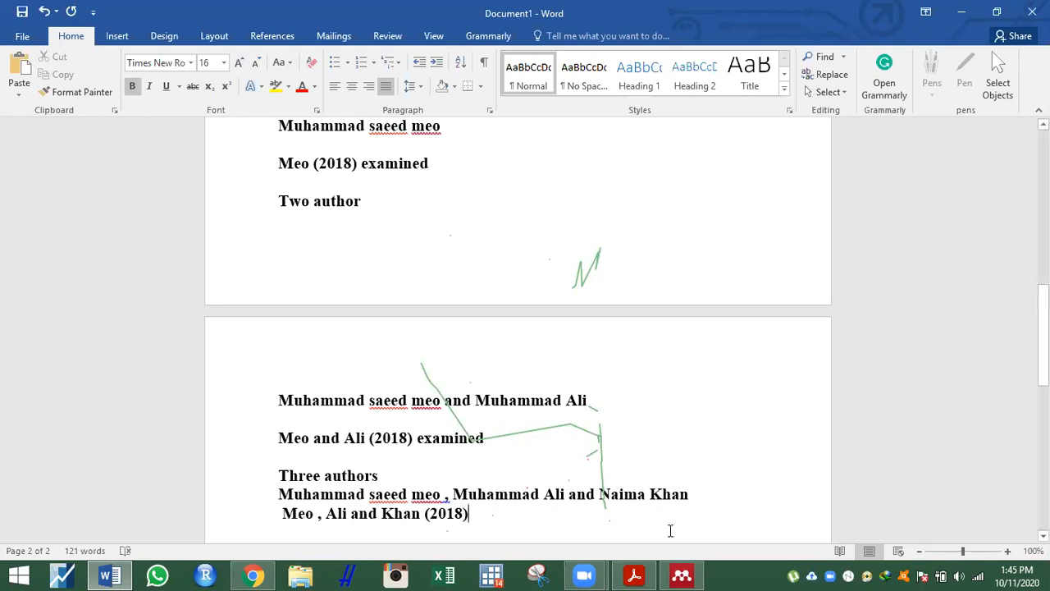
# Insert a blank line between the three full names and their citation, and add blank lines beneath the citation
pyautogui.click(699, 499)
pyautogui.press('Return')
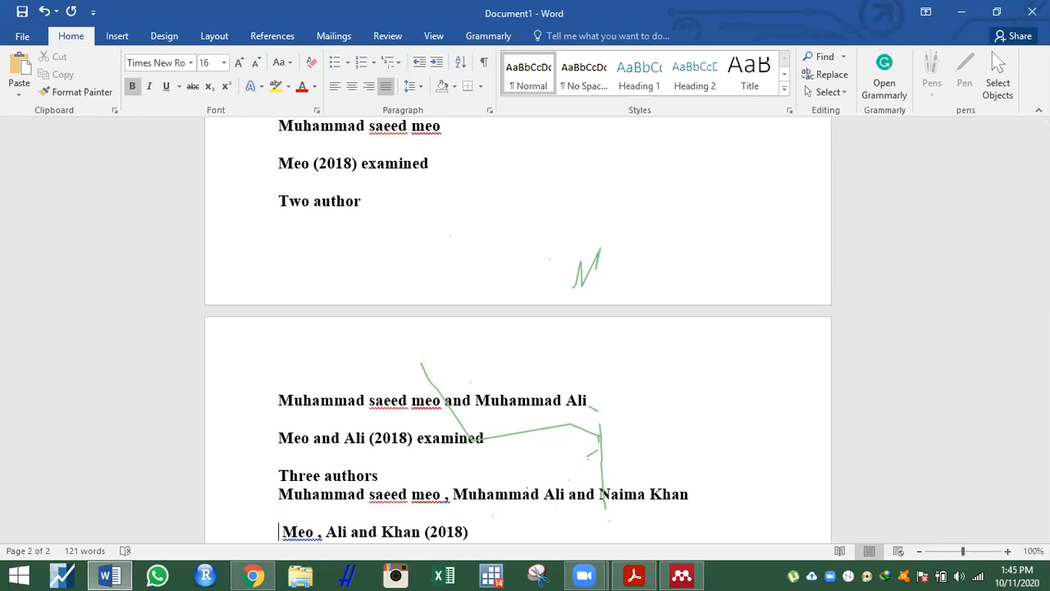
pyautogui.scroll(-1, 517, 328)
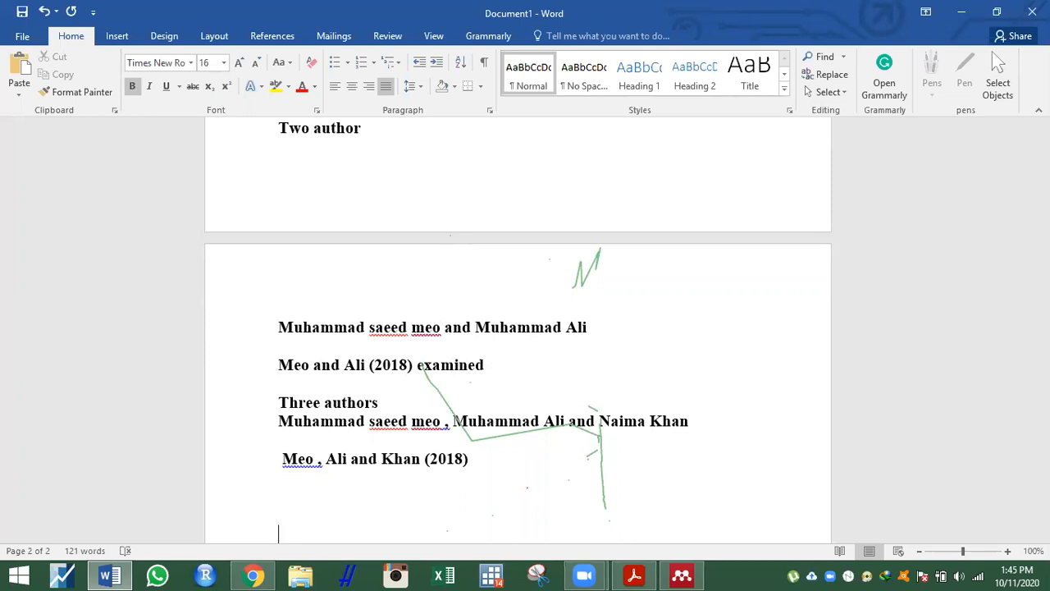
pyautogui.press('BackSpace')
pyautogui.press('Return')
pyautogui.press('Return')
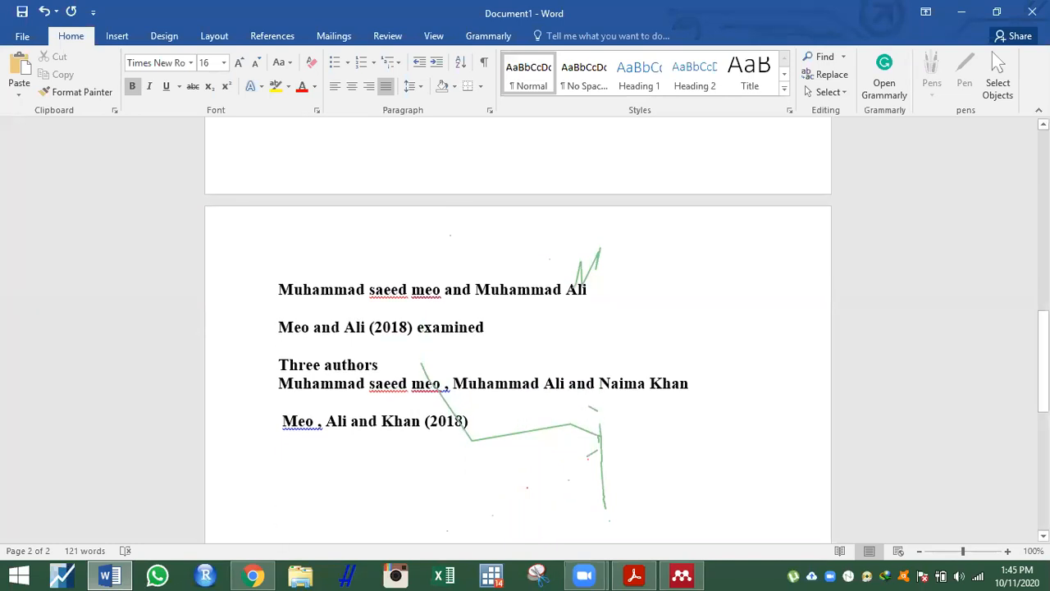
# Add the line "More than 5 authors" below the three-author citation, followed by a blank line
pyautogui.write('More')
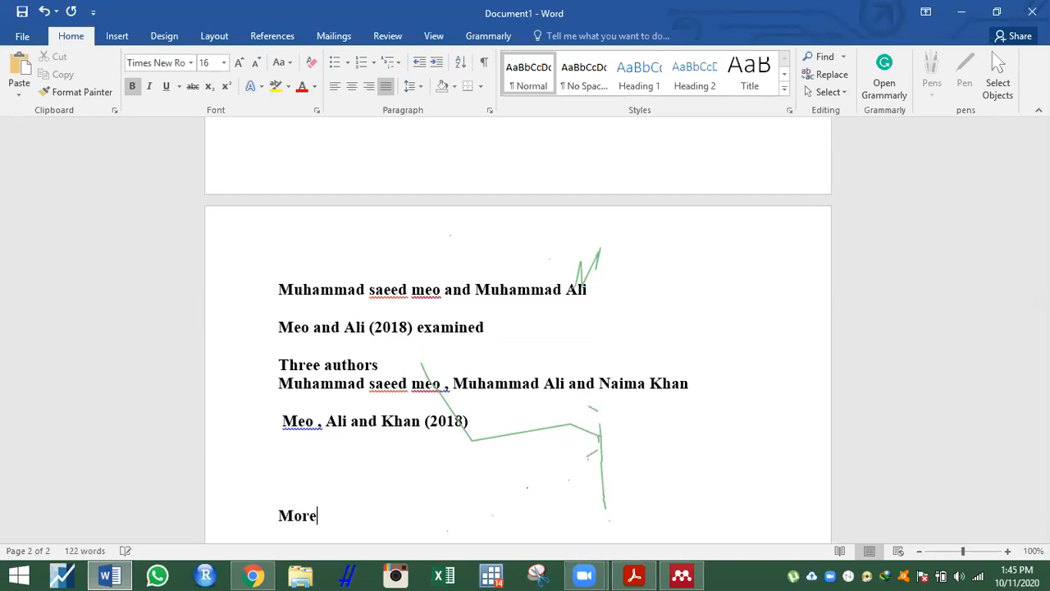
pyautogui.write(' than 5 authors')
pyautogui.press('Return')
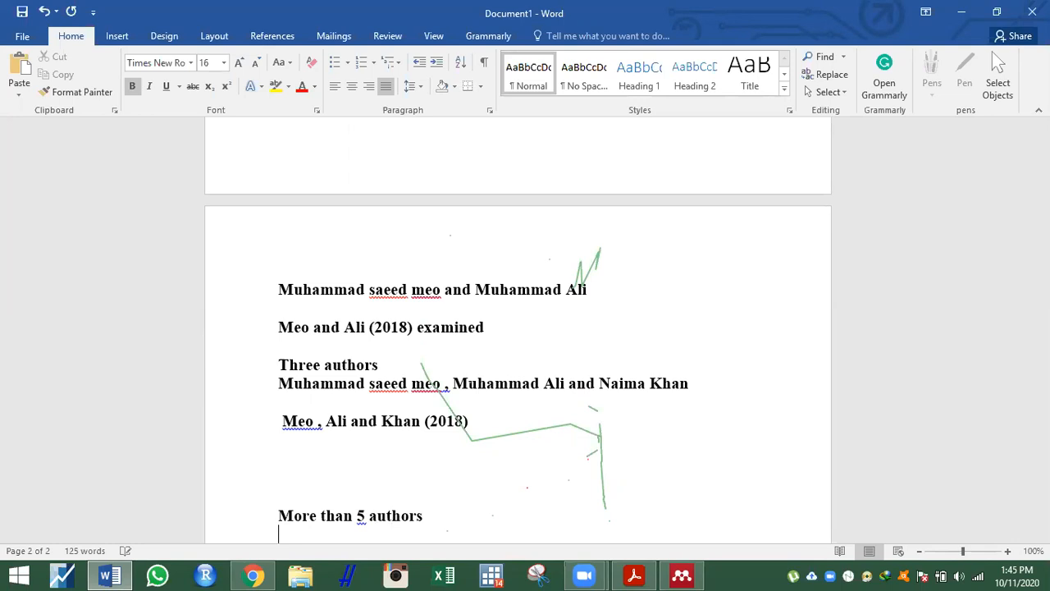
pyautogui.press('Return')
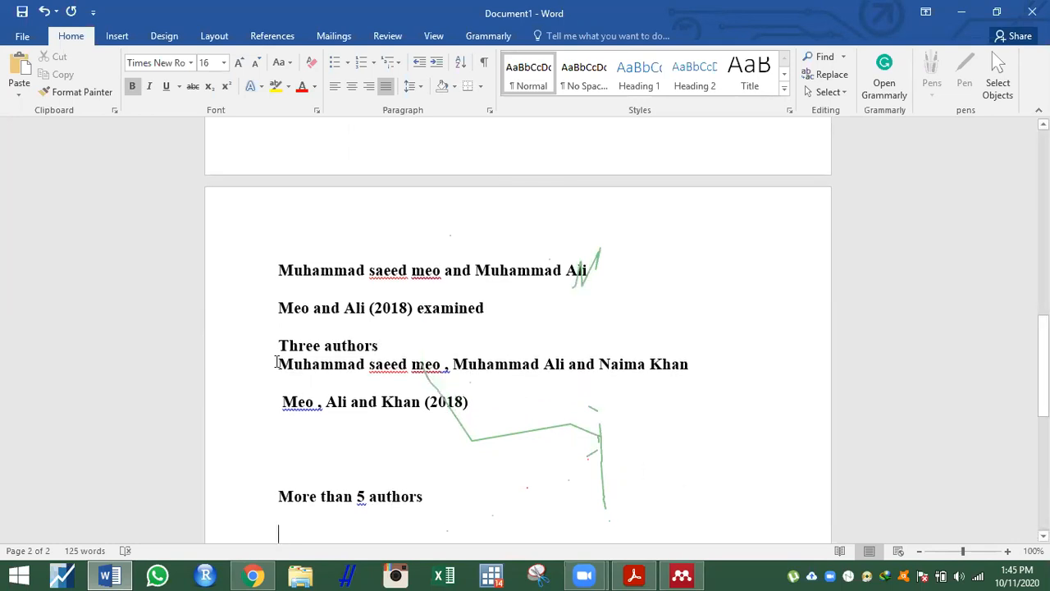
# Copy the line with the three authors' full names and paste it below "More than 5 authors"
pyautogui.moveTo(276, 363); pyautogui.dragTo(651, 369)
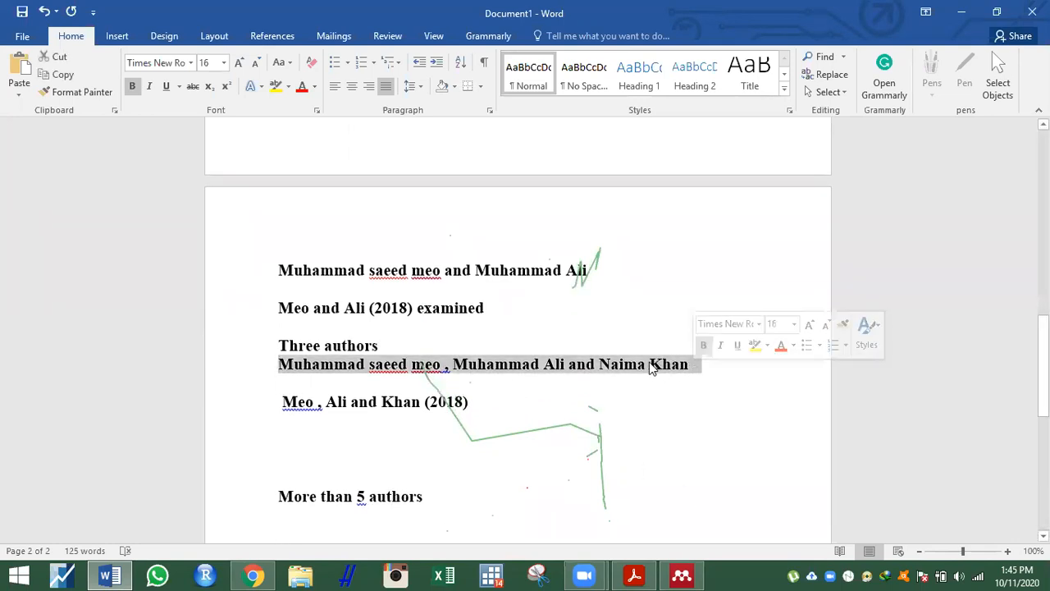
pyautogui.rightClick(652, 369)
pyautogui.click(682, 175)
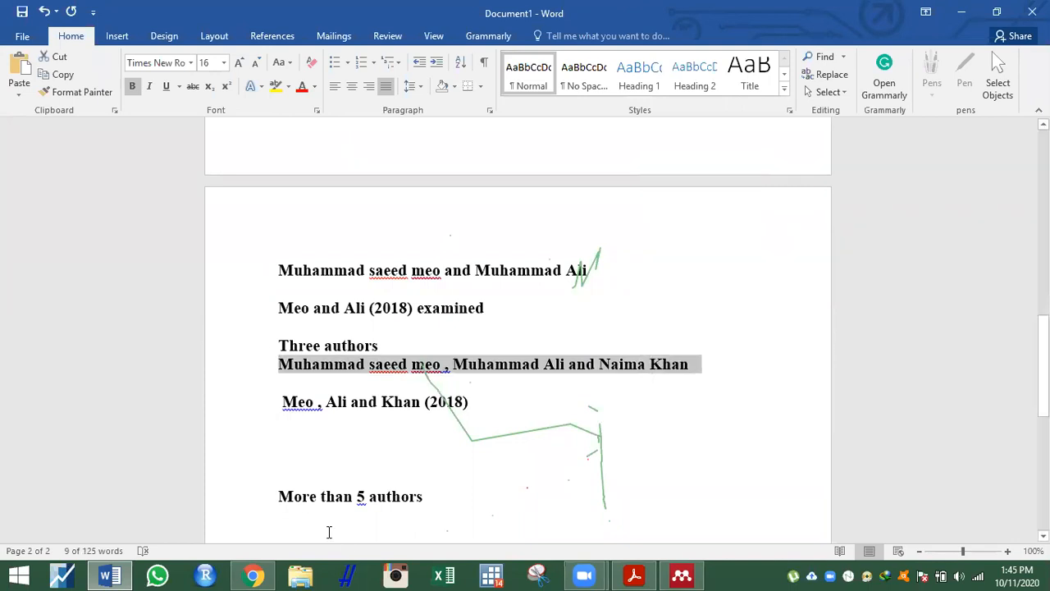
pyautogui.click(307, 527)
pyautogui.hotkey('ctrl', 'v')
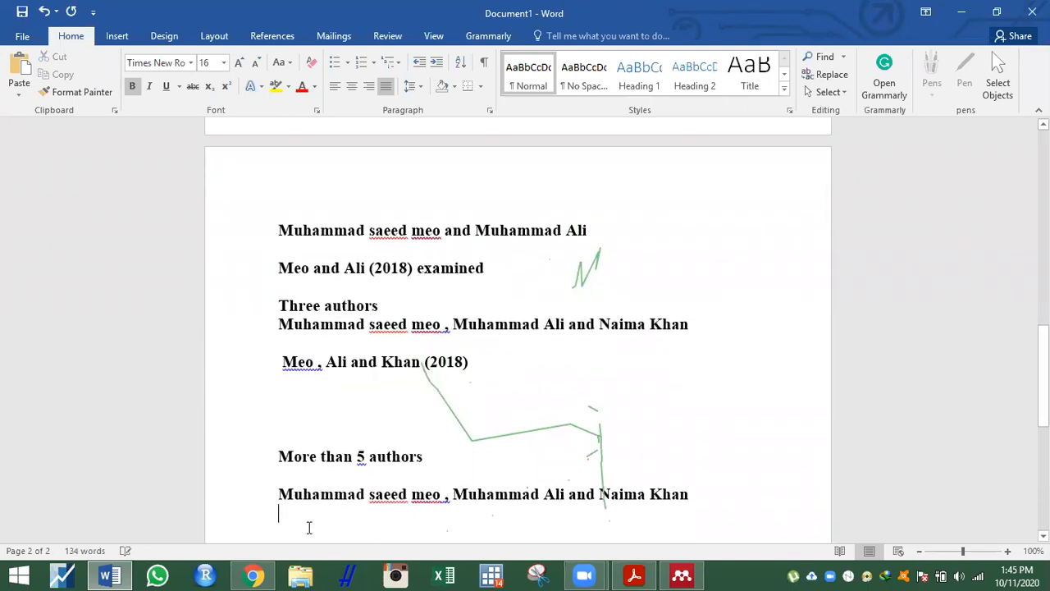
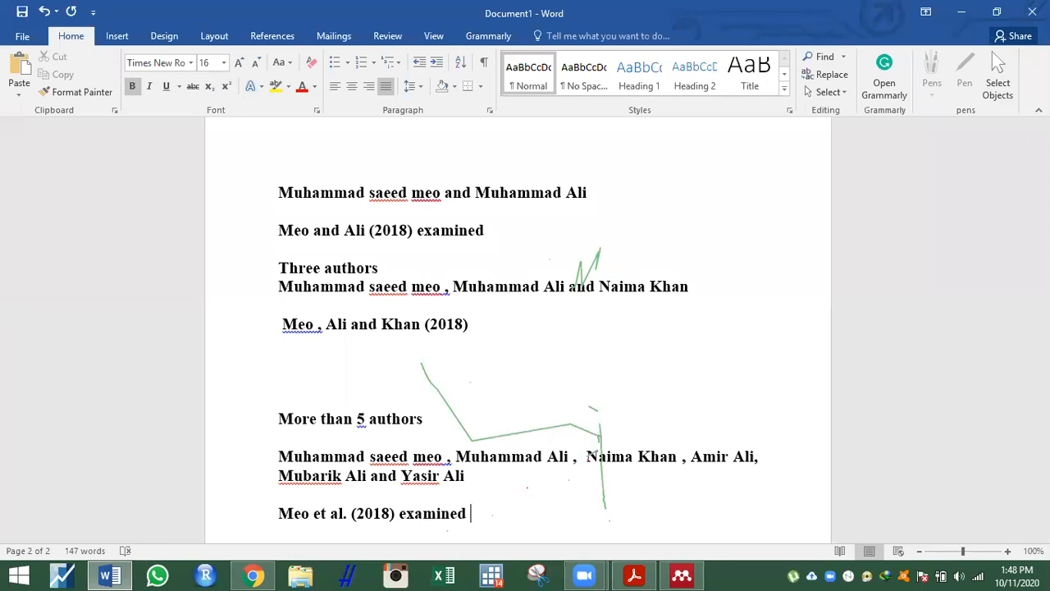
# Delete the extra blank lines between the three-author citation and the "More than 5 authors" line
pyautogui.press('Down')
pyautogui.press('Up')
pyautogui.press('Up')
pyautogui.press('Up')
pyautogui.press('Up')
pyautogui.press('Up')
pyautogui.press('Up')
pyautogui.press('Up')
pyautogui.press('BackSpace')
pyautogui.press('BackSpace')
pyautogui.press('BackSpace')
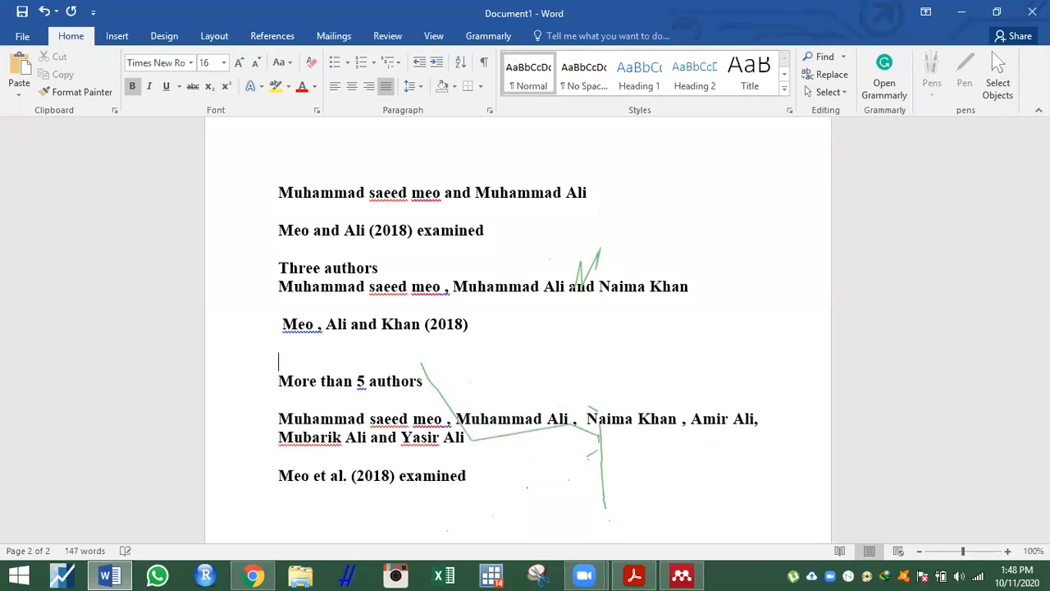
# Review the citation examples back up to the "Referencing" heading and the "APA referencing (2018)" line
pyautogui.press('Up')
pyautogui.press('Up')
pyautogui.press('Up')
pyautogui.press('Up')
pyautogui.press('Up')
pyautogui.press('Up')
pyautogui.press('Up')
pyautogui.press('Up')
pyautogui.press('Up')
pyautogui.press('Up')
pyautogui.press('Up')
pyautogui.press('Up')
pyautogui.press('Up')
pyautogui.press('Up')
pyautogui.press('Up')
pyautogui.press('Up')
pyautogui.press('Up')
pyautogui.press('Up')
pyautogui.press('Up')
pyautogui.press('Up')
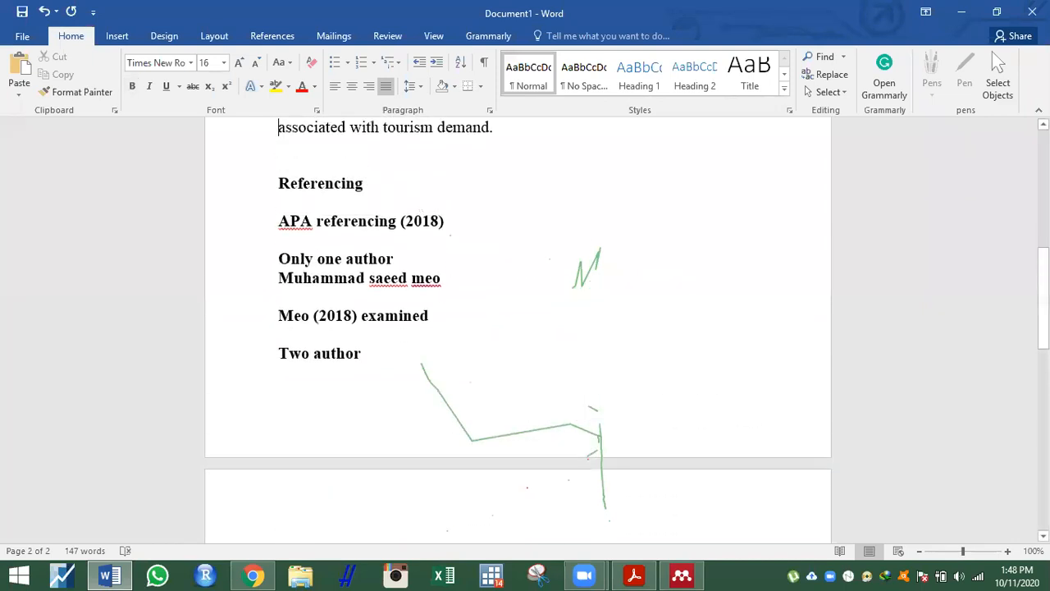
pyautogui.press('Down')
pyautogui.press('Down')
pyautogui.press('Down')
pyautogui.press('Down')
pyautogui.press('Down')
pyautogui.press('Down')
pyautogui.press('Down')
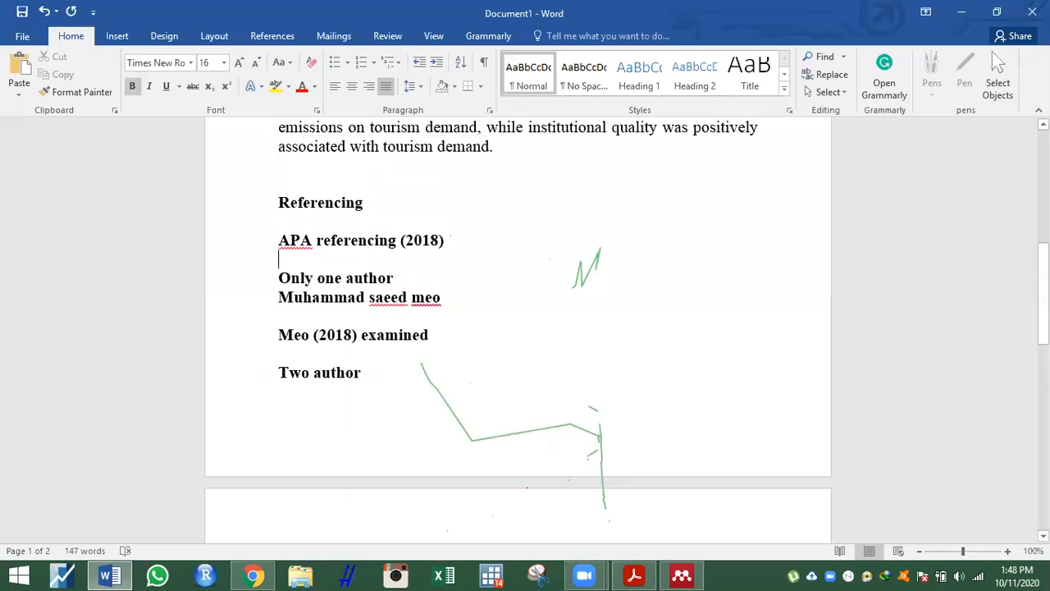
# Add the line "If you are giving reference at the start of line or sentence ." below "APA referencing (2018)" and highlight it in yellow
pyautogui.write('If you ')
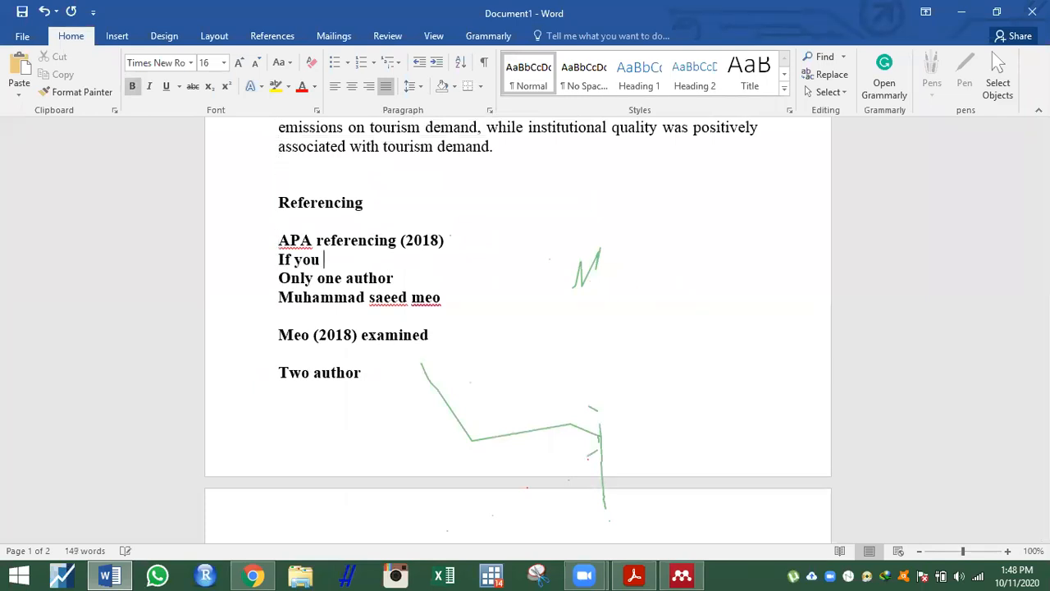
pyautogui.write('are giving refrence a')
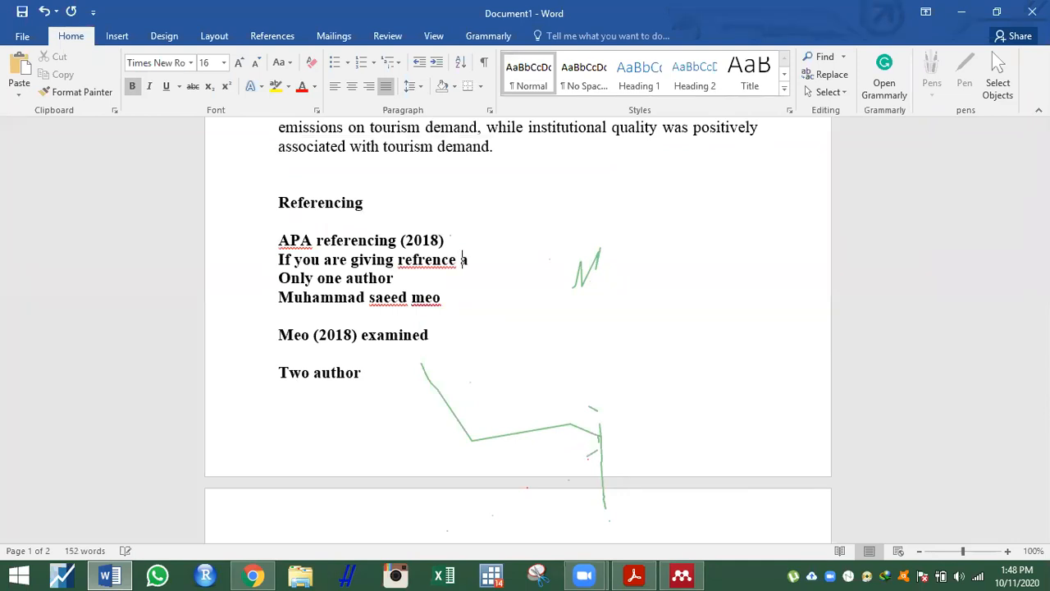
pyautogui.write('t the start of')
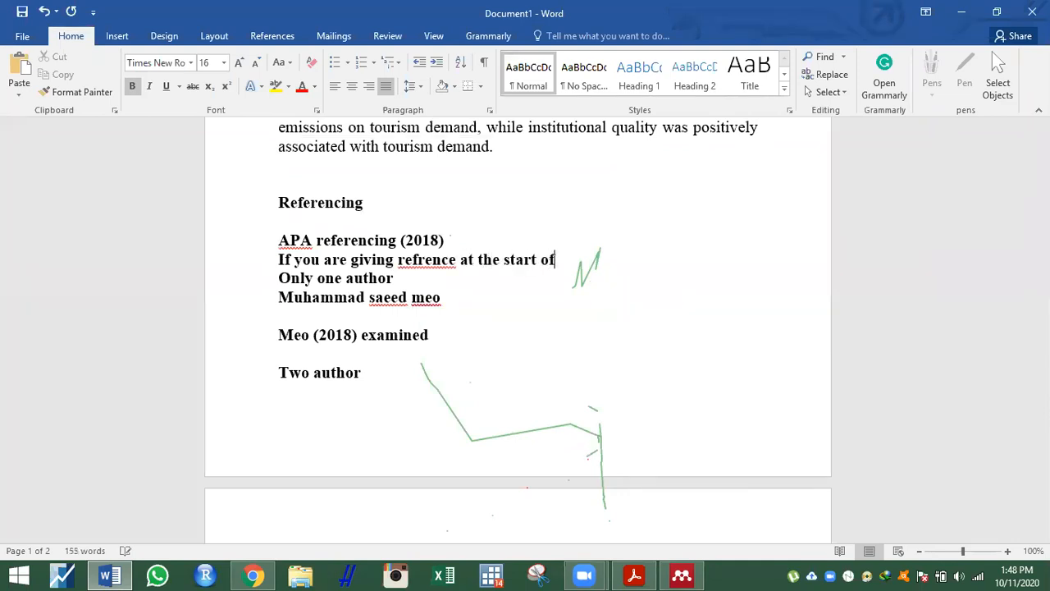
pyautogui.write(' line or sente')
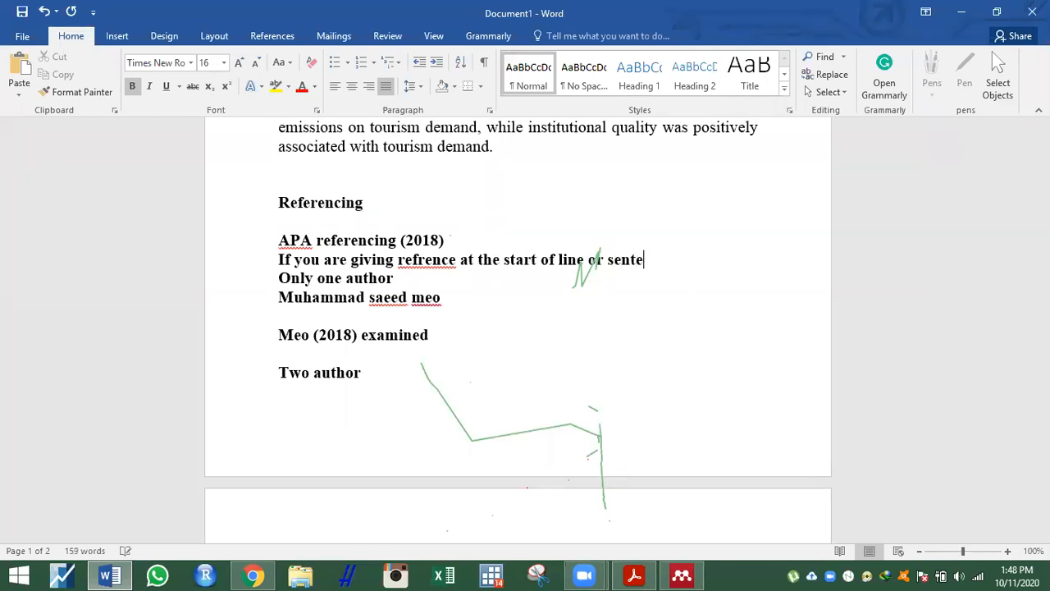
pyautogui.write('nce .')
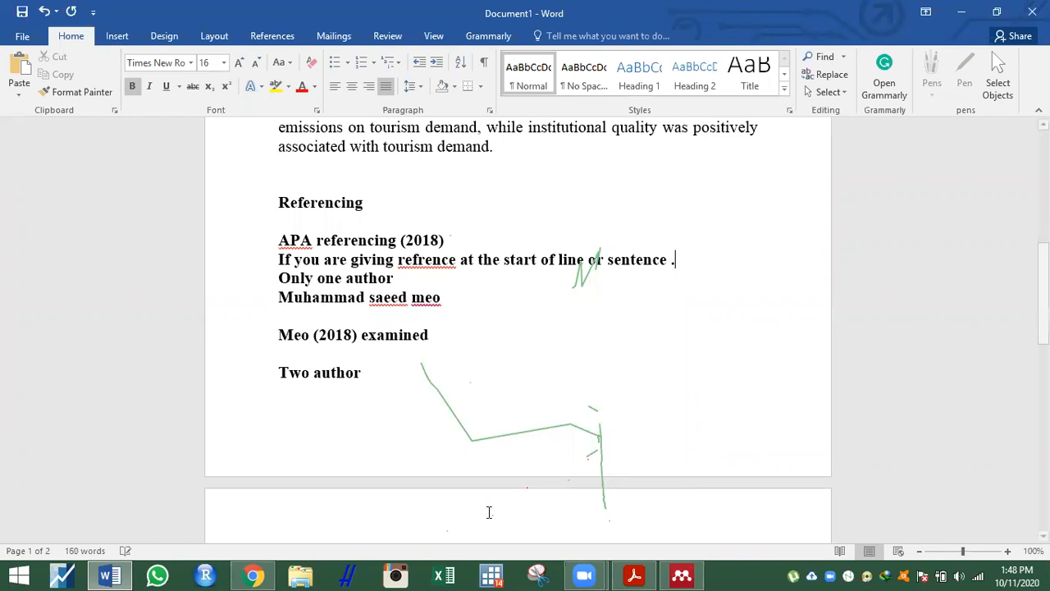
pyautogui.rightClick(440, 261)
pyautogui.click(479, 281)
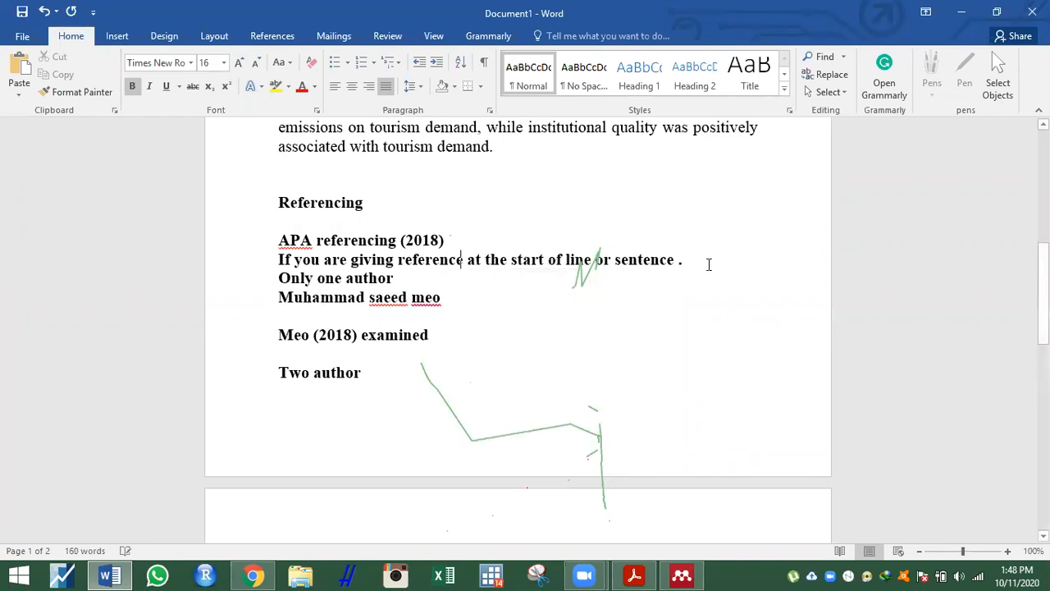
pyautogui.moveTo(682, 259); pyautogui.dragTo(278, 259)
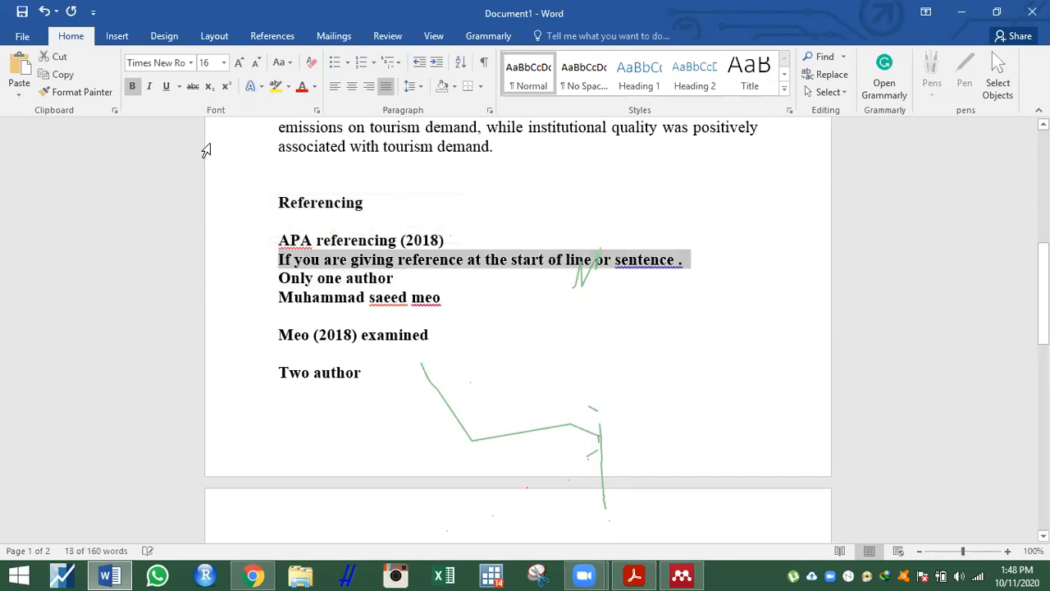
pyautogui.click(275, 86)
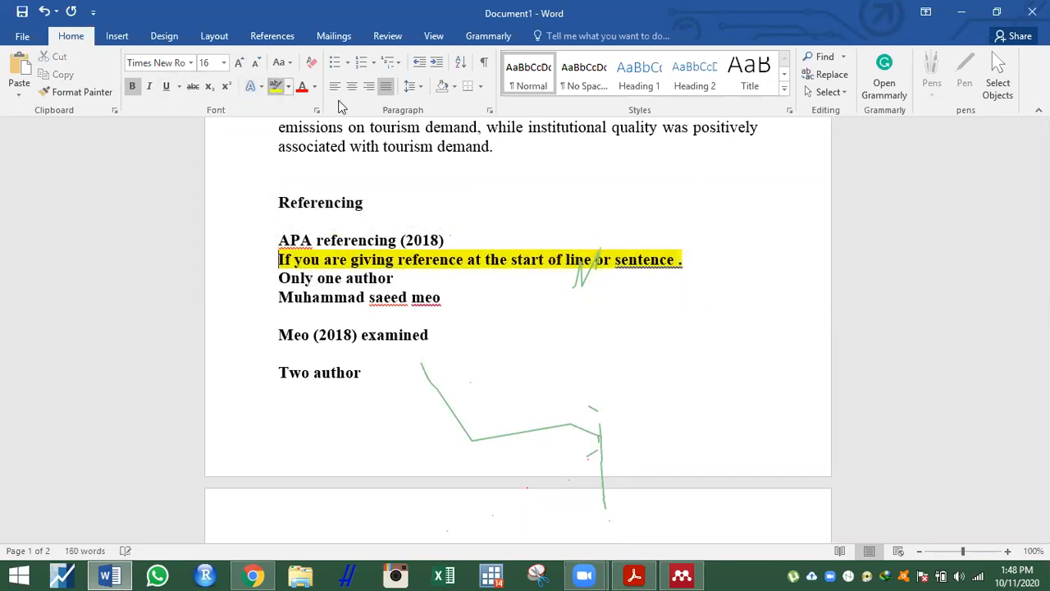
# Put a blank line above and below the highlighted line and correct the flagged spacing before its full stop
pyautogui.click(463, 241)
pyautogui.press('Return')
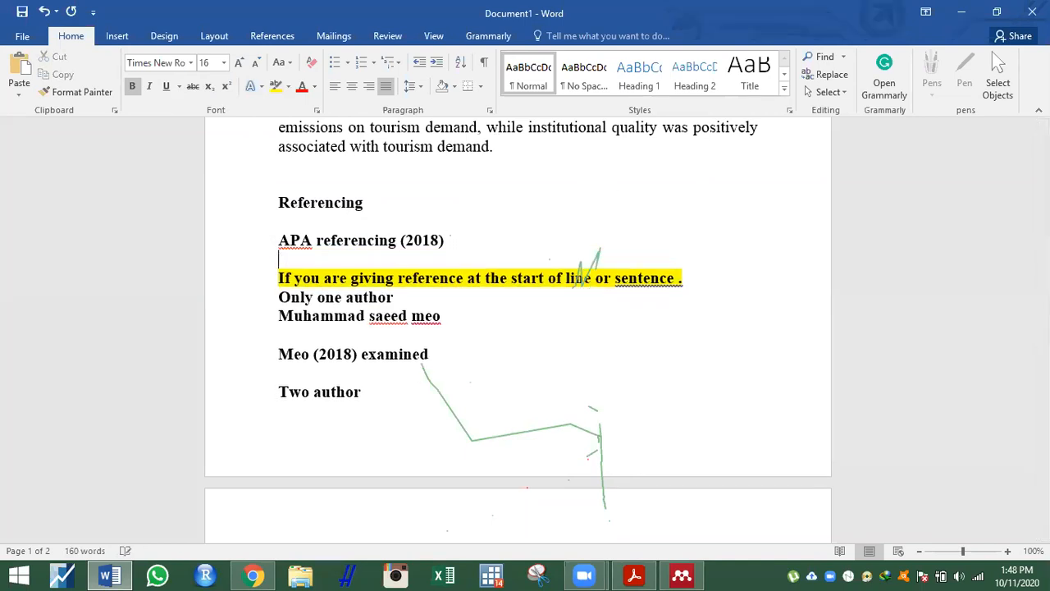
pyautogui.click(689, 276)
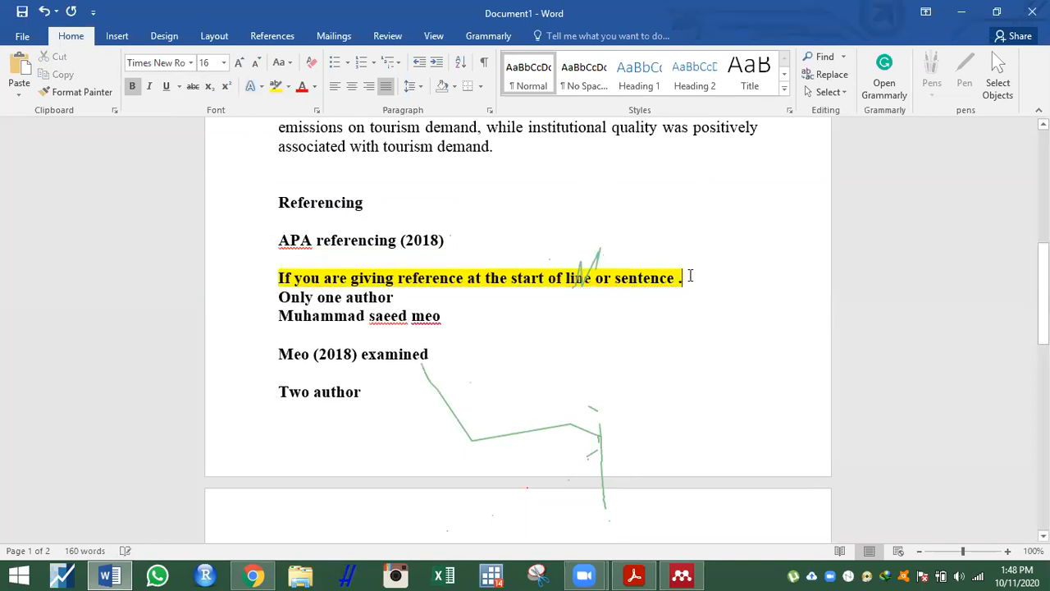
pyautogui.press('Return')
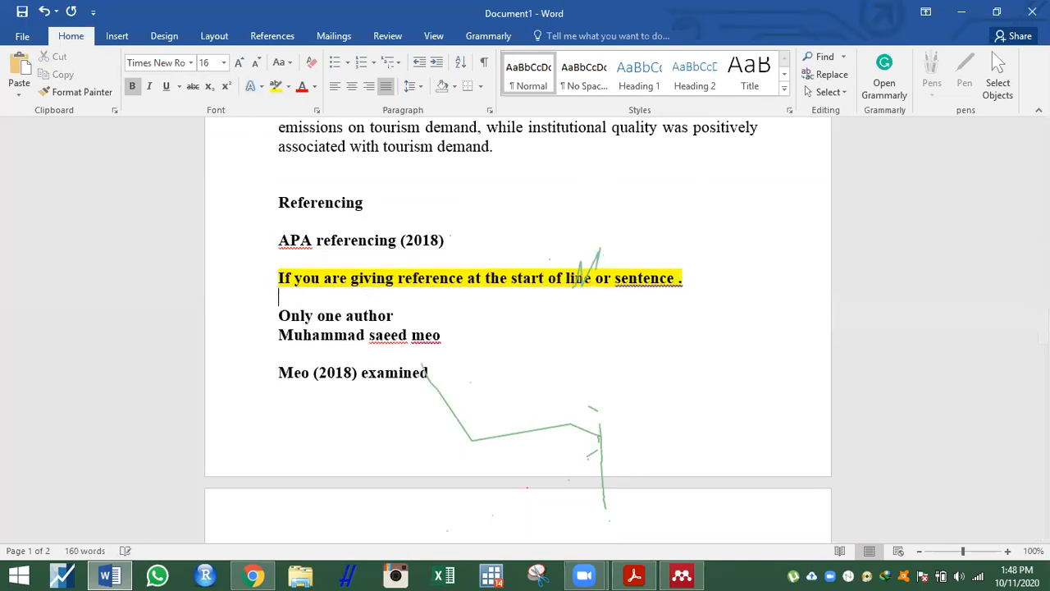
pyautogui.rightClick(667, 279)
pyautogui.click(719, 295)
# Below the last citation example, start a new line with the first author's surname followed by "et al.(2019"
pyautogui.click(449, 320)
pyautogui.hotkey('ctrl', 'End')
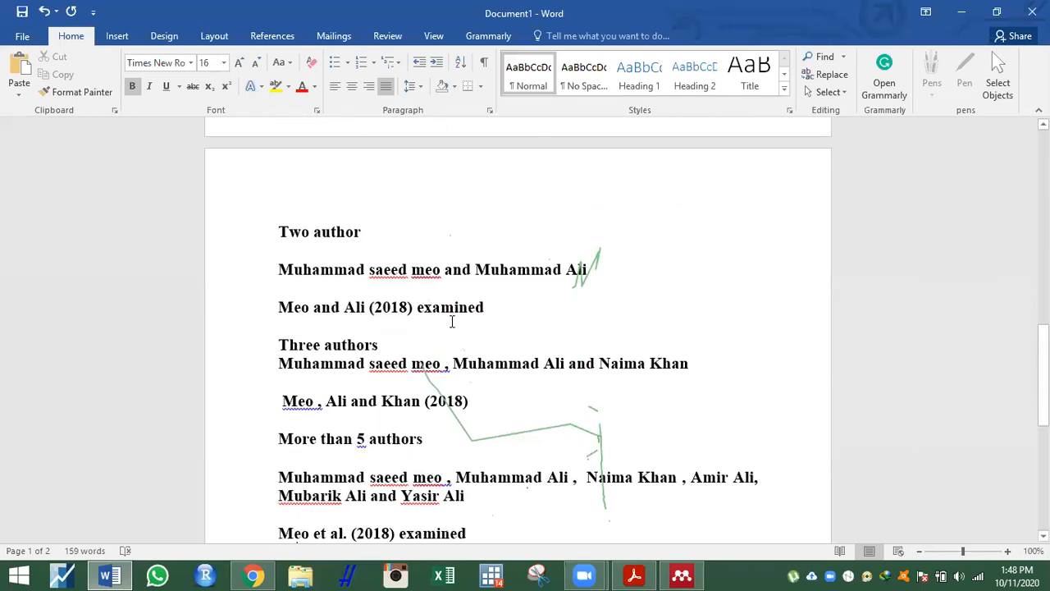
pyautogui.press('Up')
pyautogui.press('Up')
pyautogui.press('Up')
pyautogui.press('Up')
pyautogui.write('ME')
pyautogui.press('BackSpace')
pyautogui.write('eo')
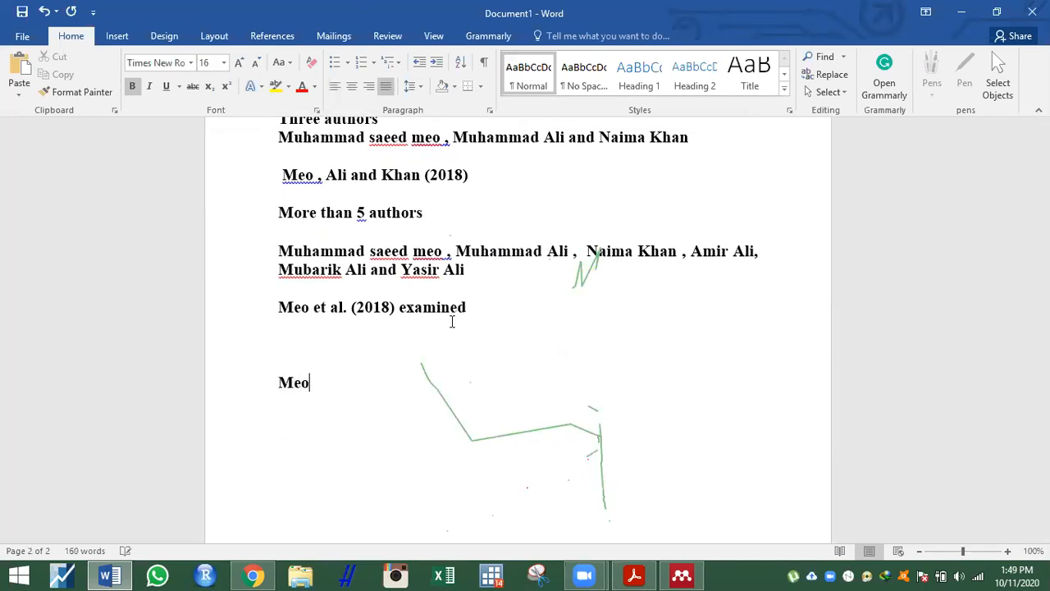
pyautogui.write(' e tal')
pyautogui.press('BackSpace')
pyautogui.press('BackSpace')
pyautogui.press('BackSpace')
pyautogui.press('BackSpace')
pyautogui.write('t al')
pyautogui.press('BackSpace')
pyautogui.press('BackSpace')
pyautogui.write('claimed')
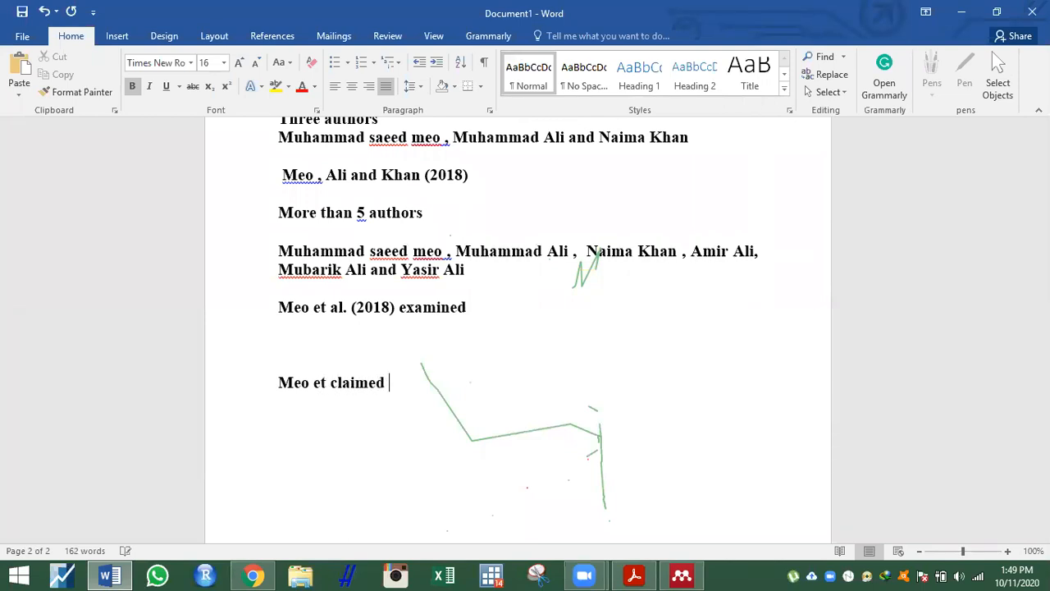
pyautogui.press('BackSpace')
pyautogui.press('BackSpace')
pyautogui.press('BackSpace')
pyautogui.press('BackSpace')
pyautogui.press('BackSpace')
pyautogui.press('BackSpace')
pyautogui.press('BackSpace')
pyautogui.press('BackSpace')
pyautogui.write('al.(2019')
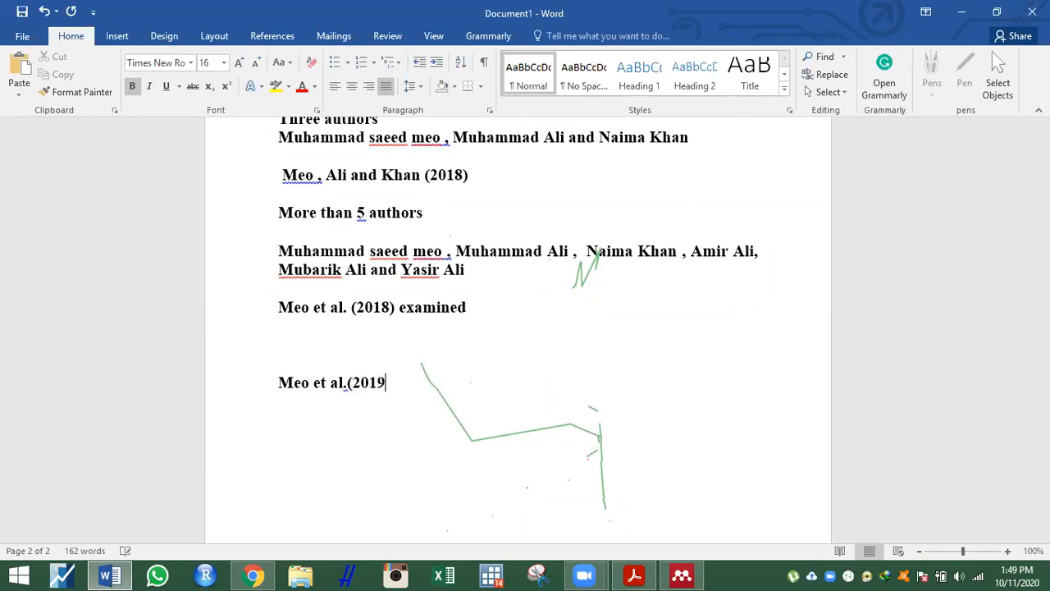
# Complete the sentence with ") claimed that Pakistan is world best country .", correcting the spelling of "Pakistan"
pyautogui.write(') claimed that paksit')
pyautogui.write('na is')
pyautogui.press('BackSpace')
pyautogui.press('BackSpace')
pyautogui.press('BackSpace')
pyautogui.press('BackSpace')
pyautogui.press('BackSpace')
pyautogui.press('BackSpace')
pyautogui.write('an is world best coutnr')
pyautogui.press('BackSpace')
pyautogui.press('BackSpace')
pyautogui.press('BackSpace')
pyautogui.write('ntry .')
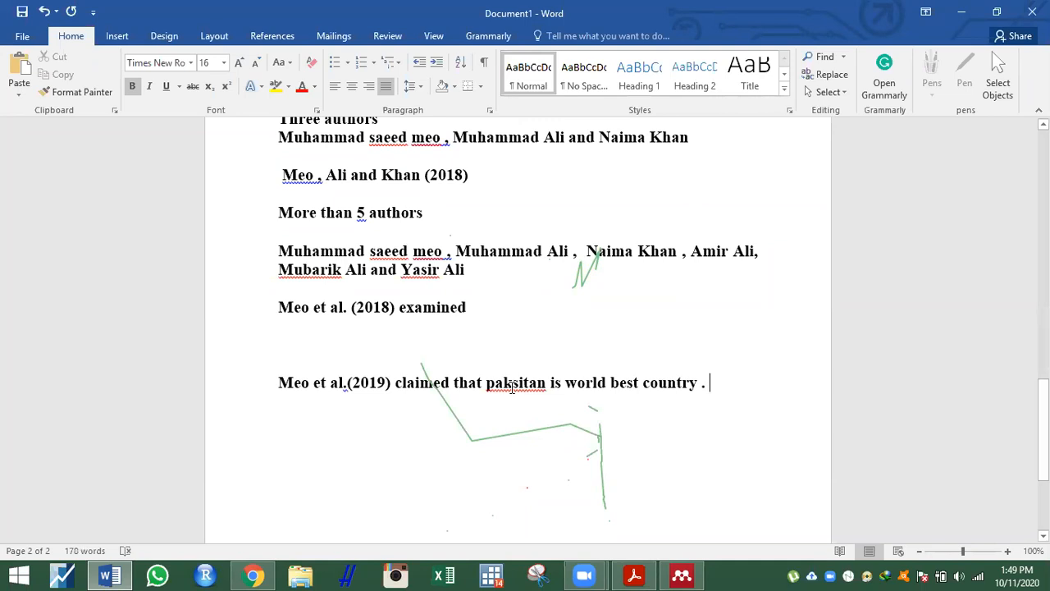
pyautogui.rightClick(543, 387)
pyautogui.click(584, 403)
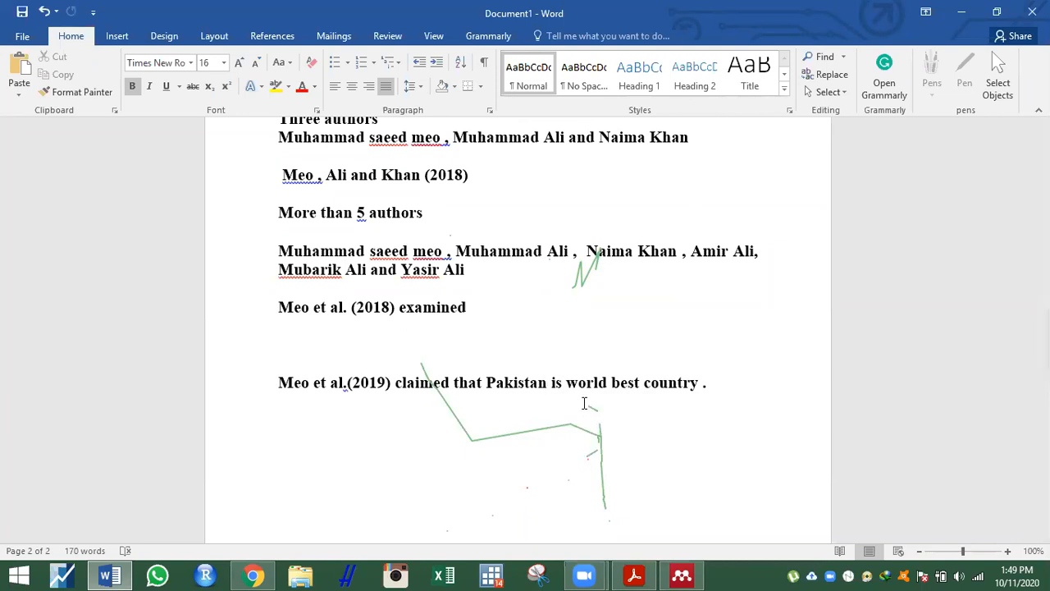
pyautogui.click(409, 335)
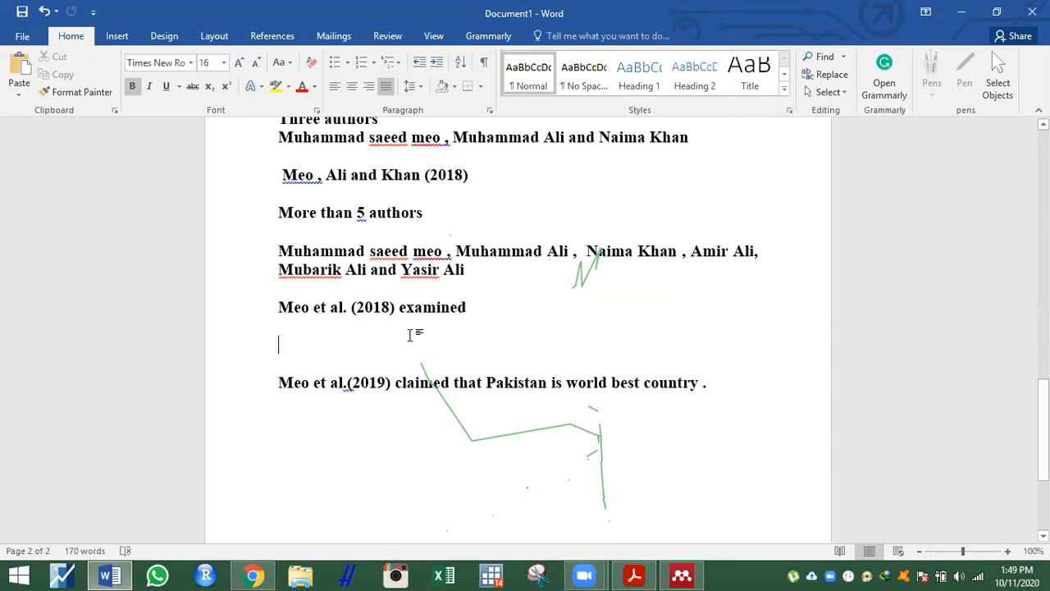
pyautogui.moveTo(393, 383); pyautogui.dragTo(277, 386)
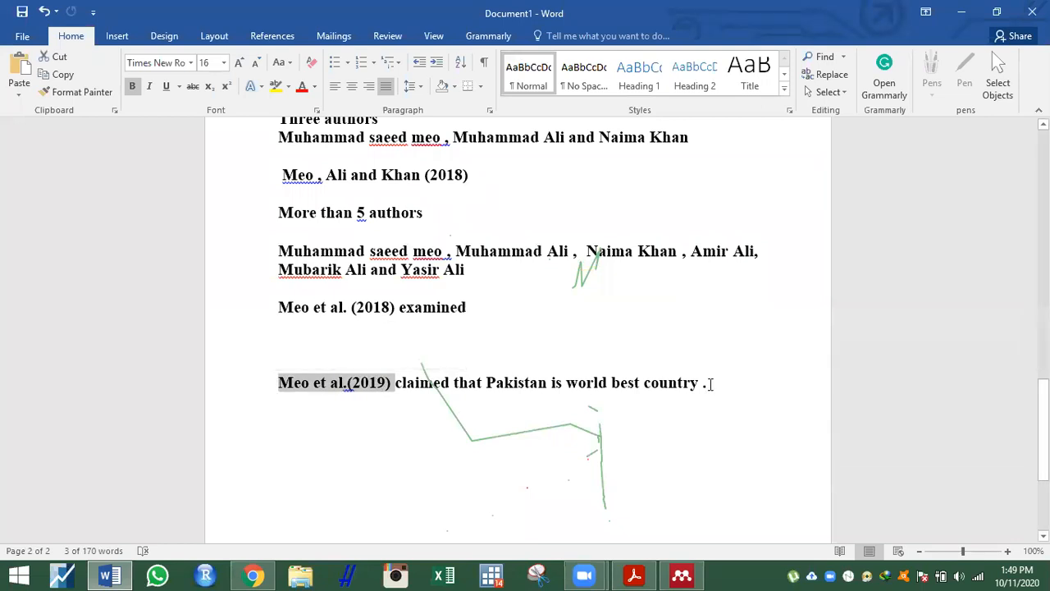
# Add the sentence "Pakistan is world best country" on the line below, correcting the misspelled "world"
pyautogui.click(279, 401)
pyautogui.write('pakistna i')
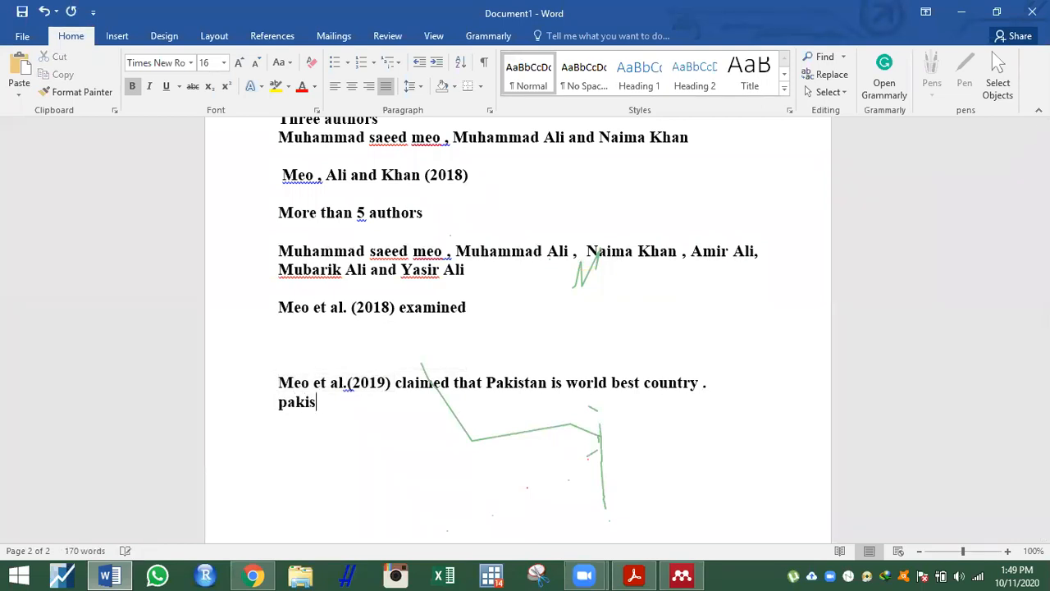
pyautogui.press('BackSpace')
pyautogui.press('BackSpace')
pyautogui.press('BackSpace')
pyautogui.press('BackSpace')
pyautogui.press('BackSpace')
pyautogui.write('a')
pyautogui.press('BackSpace')
pyautogui.write('tan is wor')
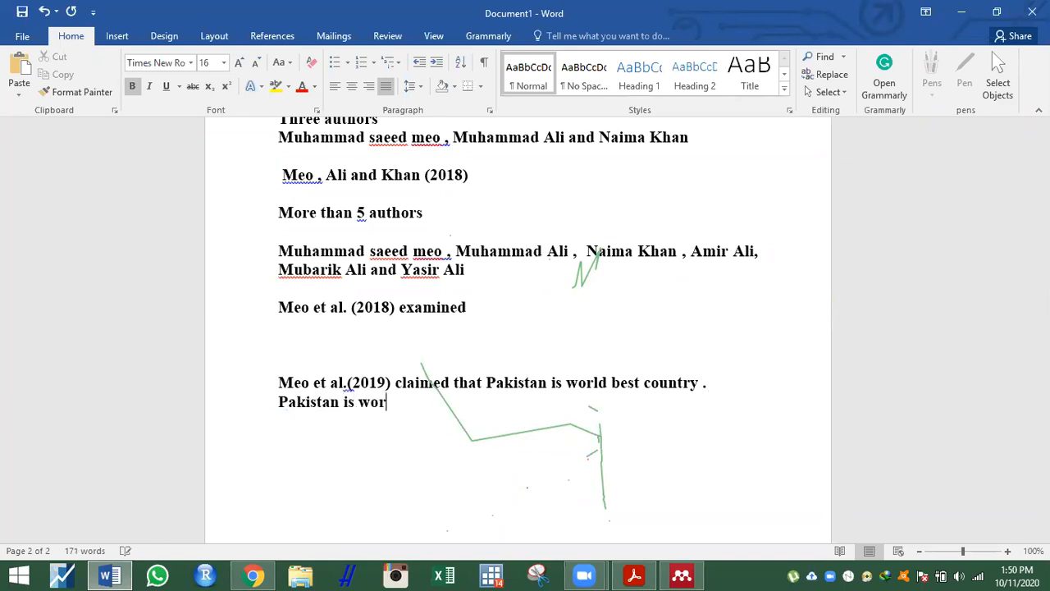
pyautogui.write('l best coutnr')
pyautogui.write('y')
pyautogui.press('Return')
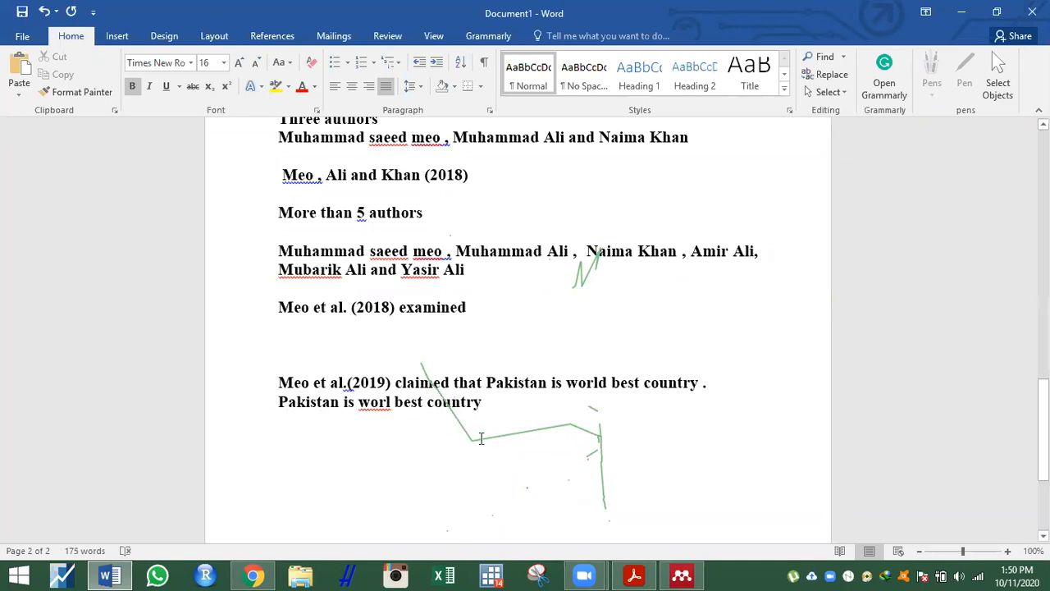
pyautogui.click(377, 403)
pyautogui.rightClick(377, 403)
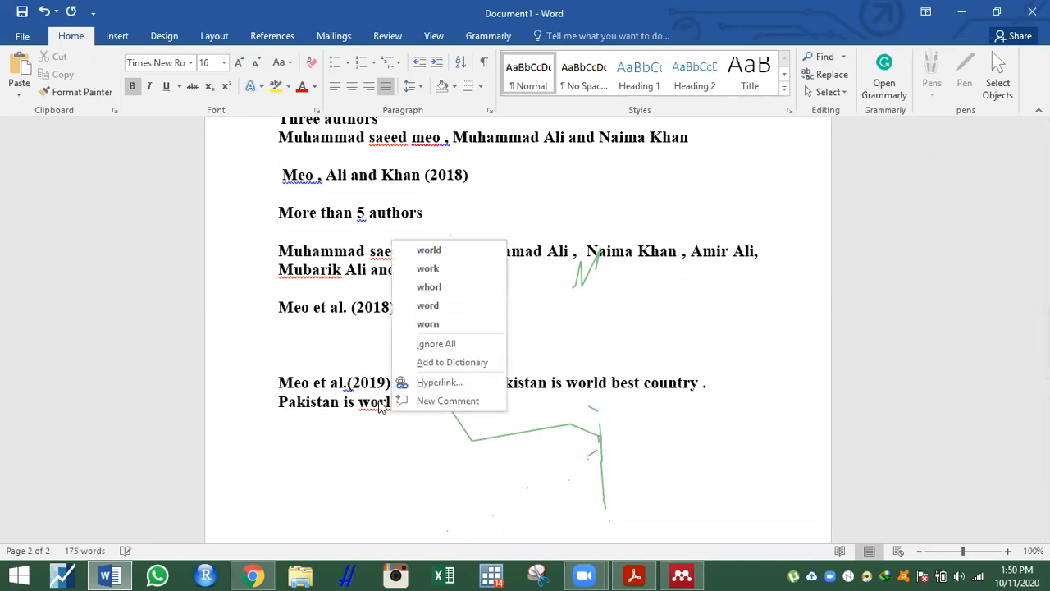
pyautogui.click(442, 247)
# Move the second sentence three lines down and end it with the parenthetical citation of the first author's surname plus "et al., 2019" and a full stop
pyautogui.click(277, 402)
pyautogui.press('Return')
pyautogui.press('Return')
pyautogui.press('Return')
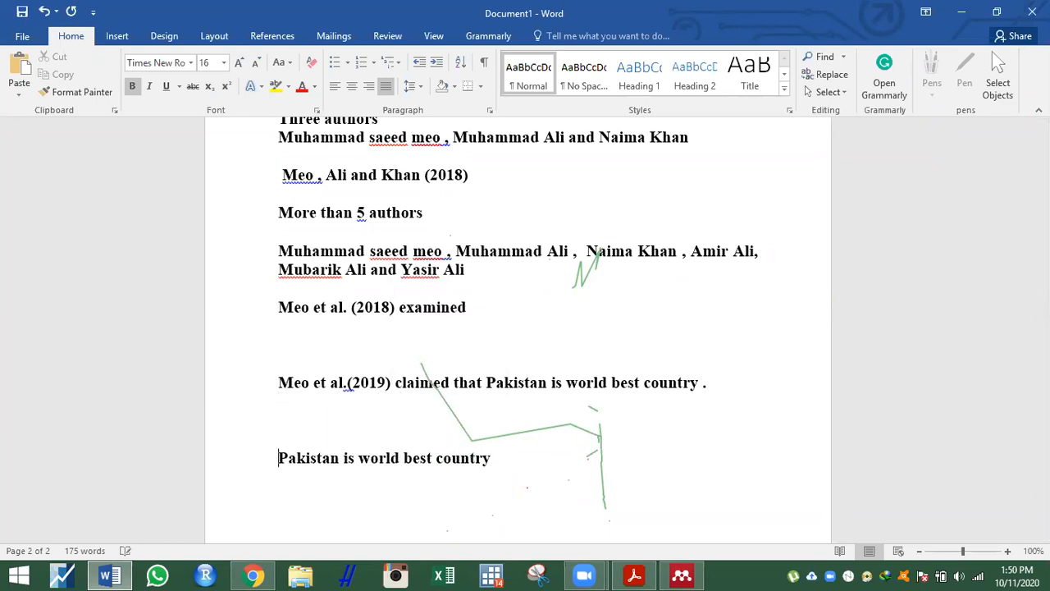
pyautogui.press('End')
pyautogui.write('(Meo et al., 2018')
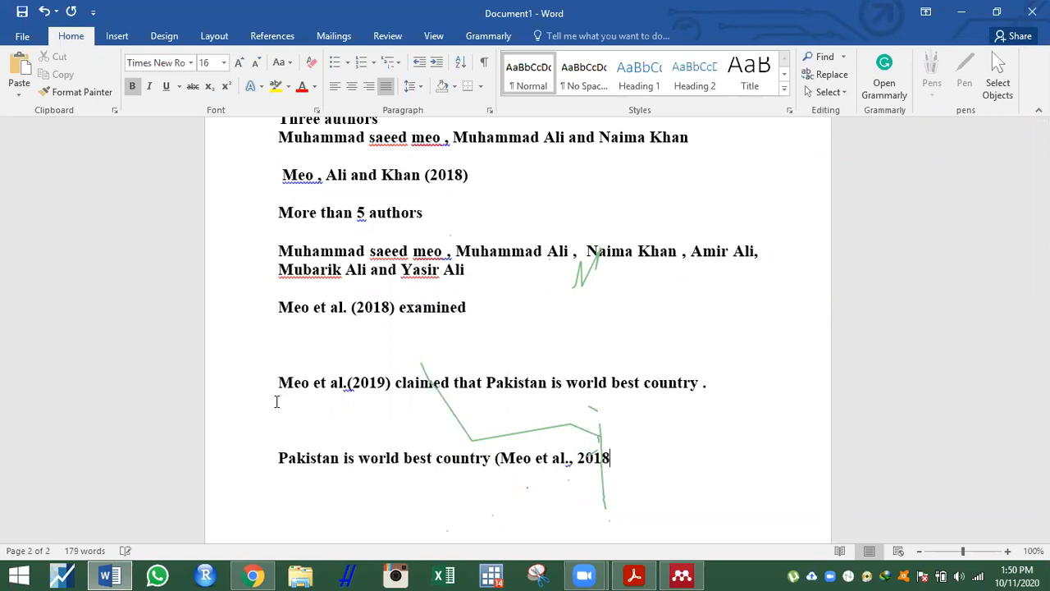
pyautogui.press('BackSpace')
pyautogui.write('9).')
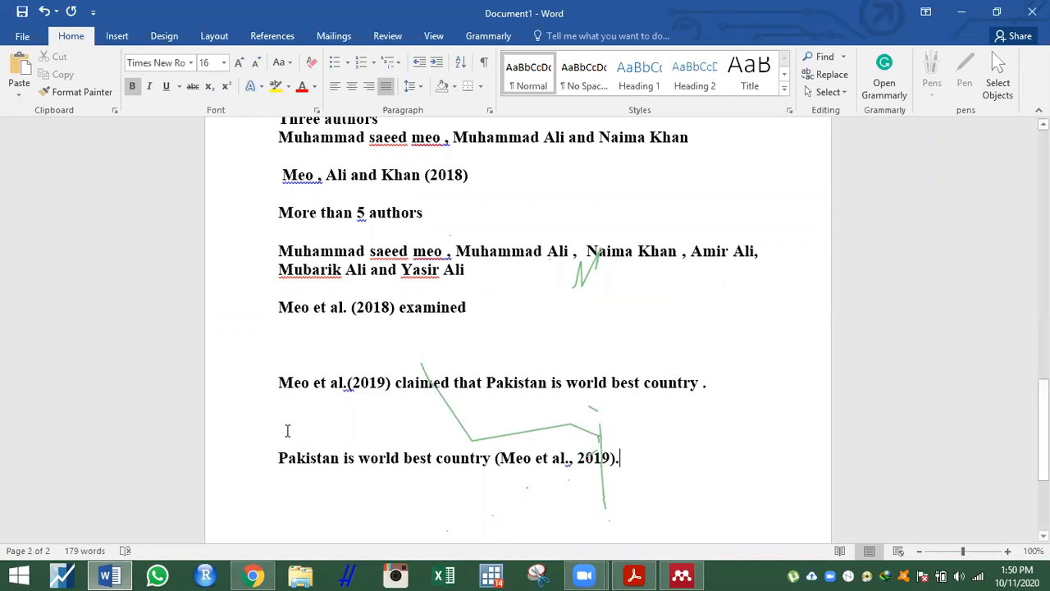
# Separate the start-of-sentence and end-of-sentence citation examples with four blank lines, removing the surplus ones
pyautogui.click(270, 423)
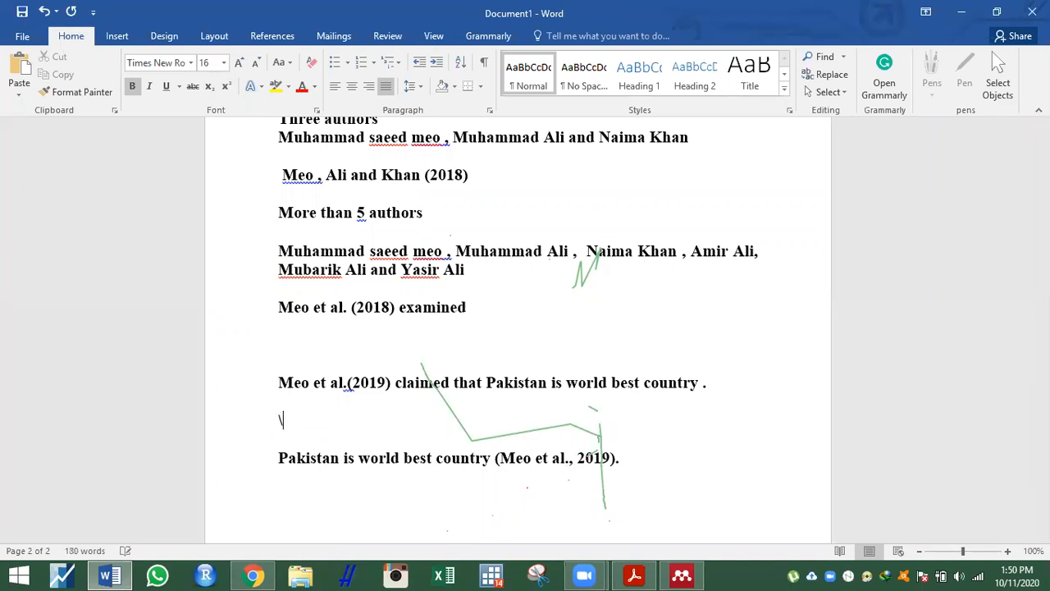
pyautogui.press('Return')
pyautogui.press('Return')
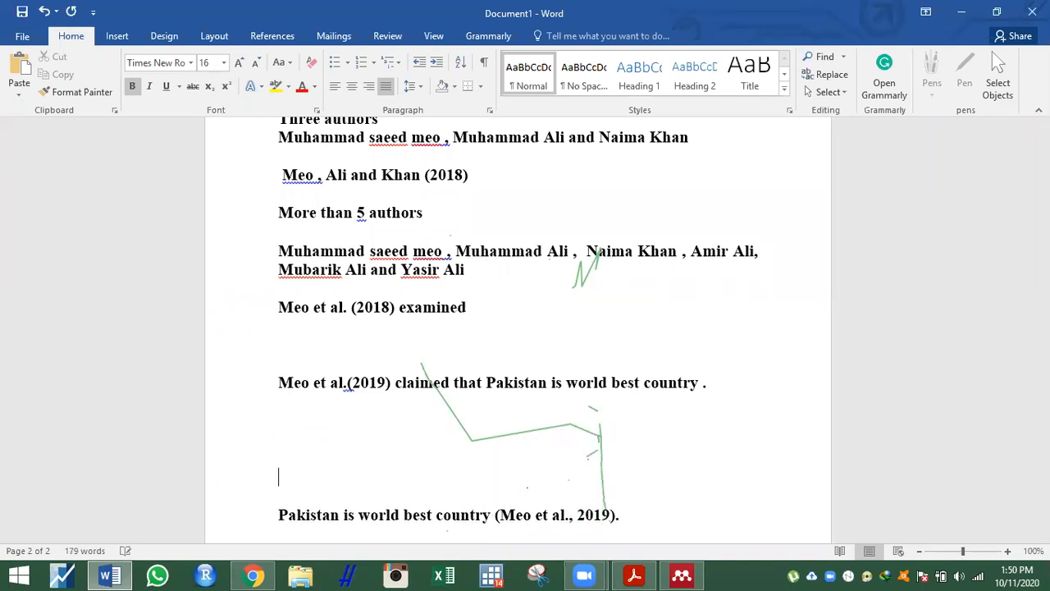
pyautogui.press('Down')
pyautogui.press('Down')
pyautogui.press('Down')
pyautogui.press('Down')
pyautogui.press('Down')
pyautogui.press('Down')
pyautogui.press('Up')
pyautogui.press('Up')
pyautogui.press('Up')
pyautogui.press('Up')
pyautogui.press('Up')
pyautogui.press('Up')
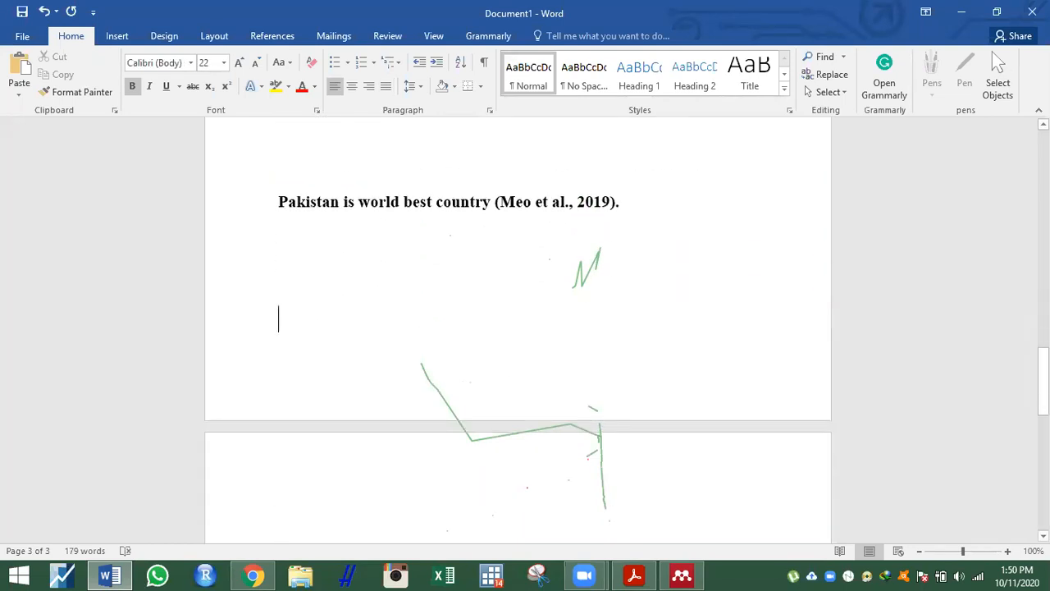
pyautogui.press('Up')
pyautogui.press('Up')
pyautogui.press('Up')
pyautogui.press('Up')
pyautogui.press('Up')
pyautogui.press('Up')
pyautogui.press('Up')
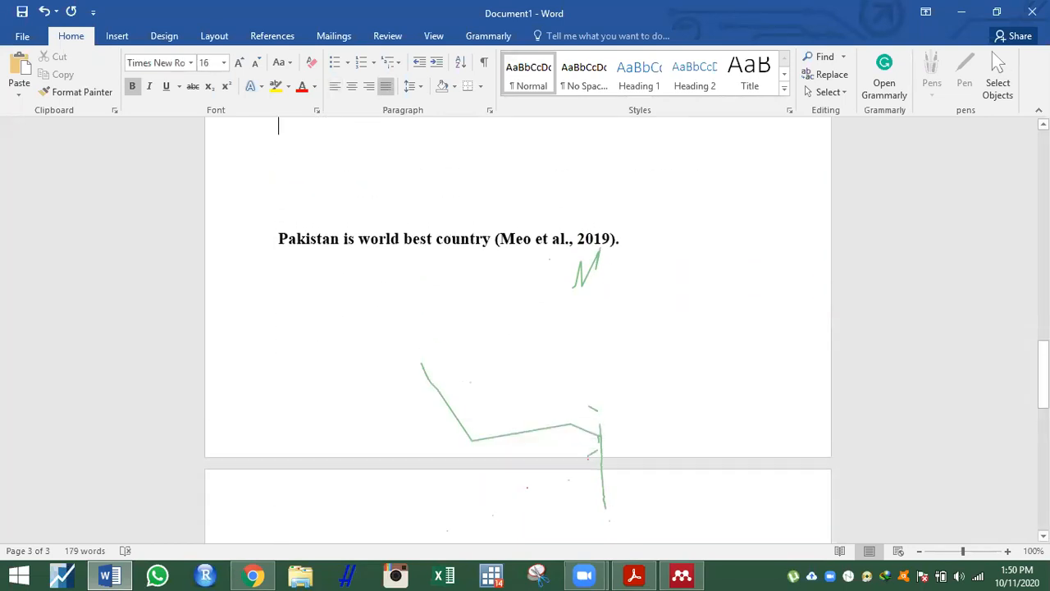
pyautogui.press('Up')
pyautogui.press('Down')
pyautogui.press('Down')
pyautogui.press('Down')
pyautogui.press('Down')
pyautogui.press('Down')
pyautogui.press('Down')
pyautogui.press('BackSpace')
pyautogui.press('BackSpace')
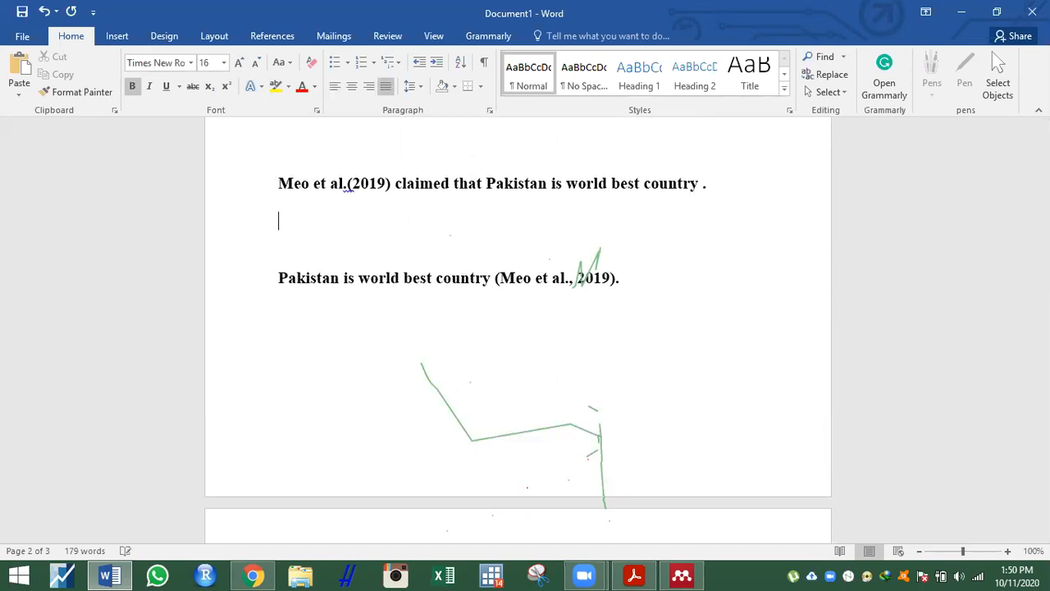
# Compare the citation at the start of the first example sentence with the one closing the second sentence
pyautogui.moveTo(280, 182); pyautogui.dragTo(391, 189)
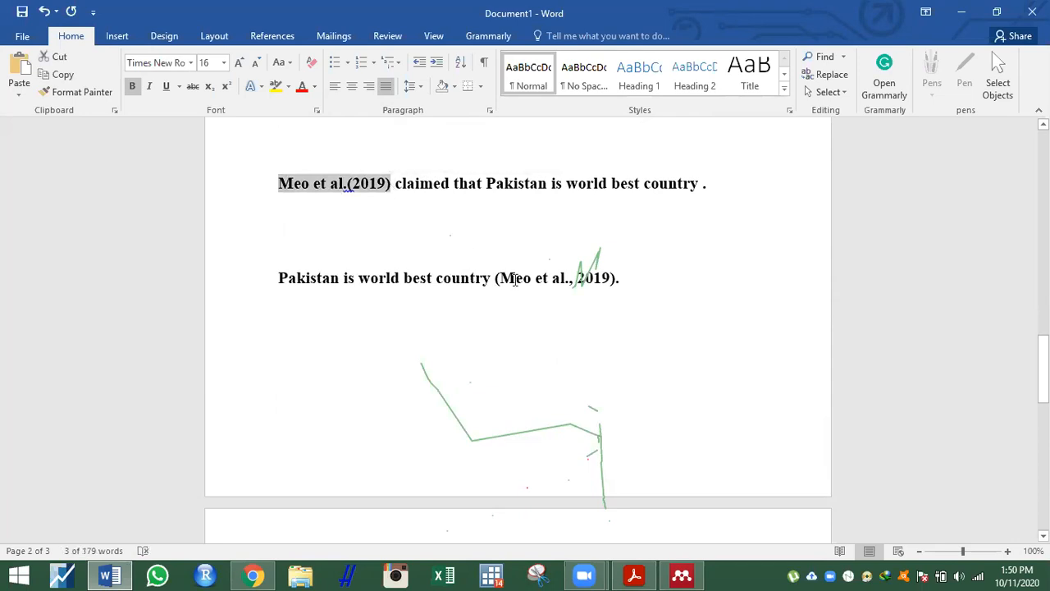
pyautogui.moveTo(495, 279); pyautogui.dragTo(640, 276)
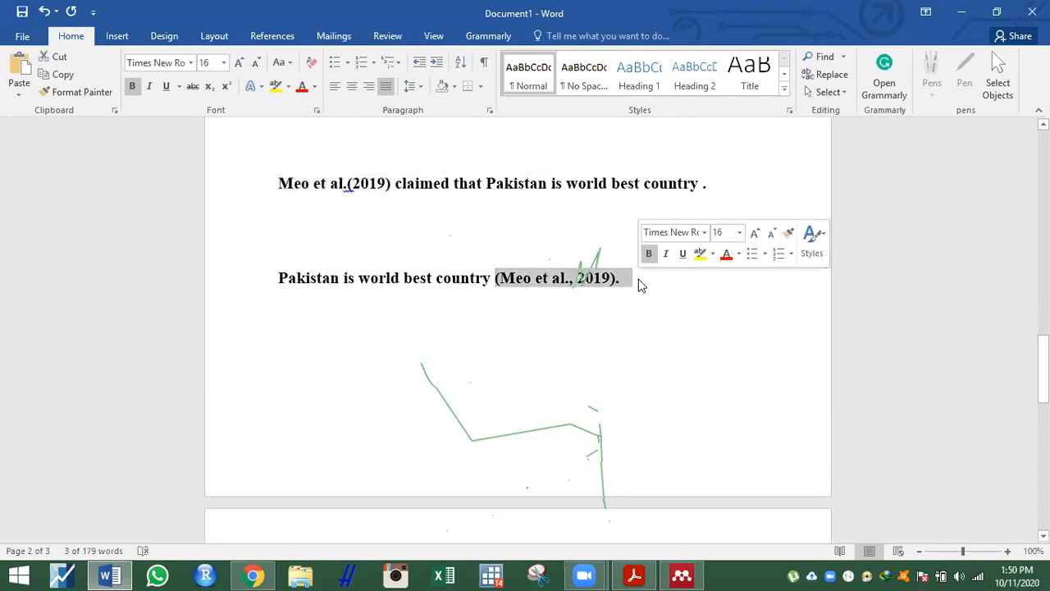
pyautogui.click(602, 184)
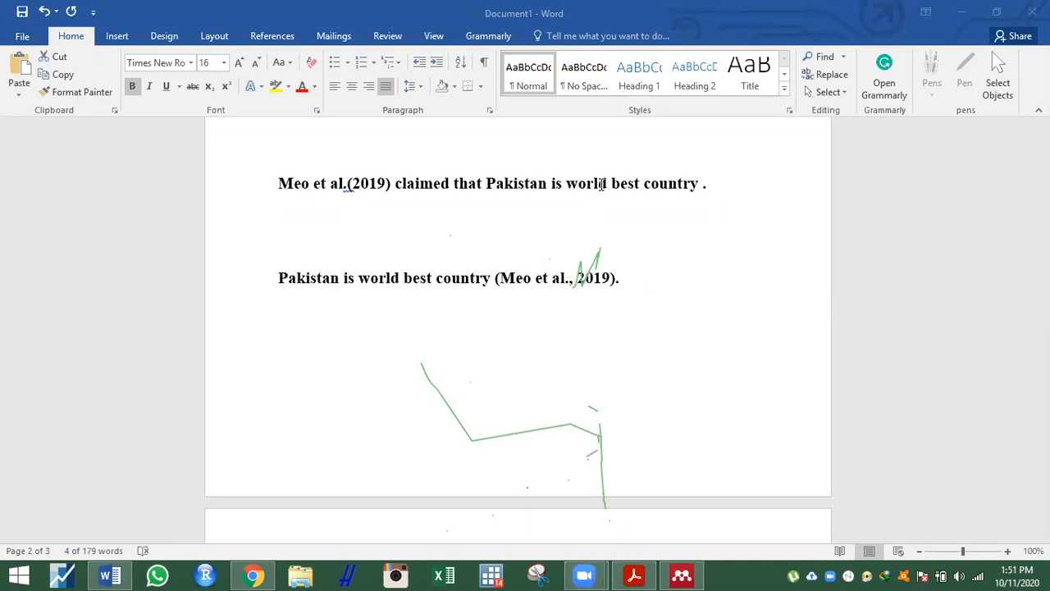
pyautogui.click(276, 191)
pyautogui.moveTo(276, 190); pyautogui.dragTo(601, 202)
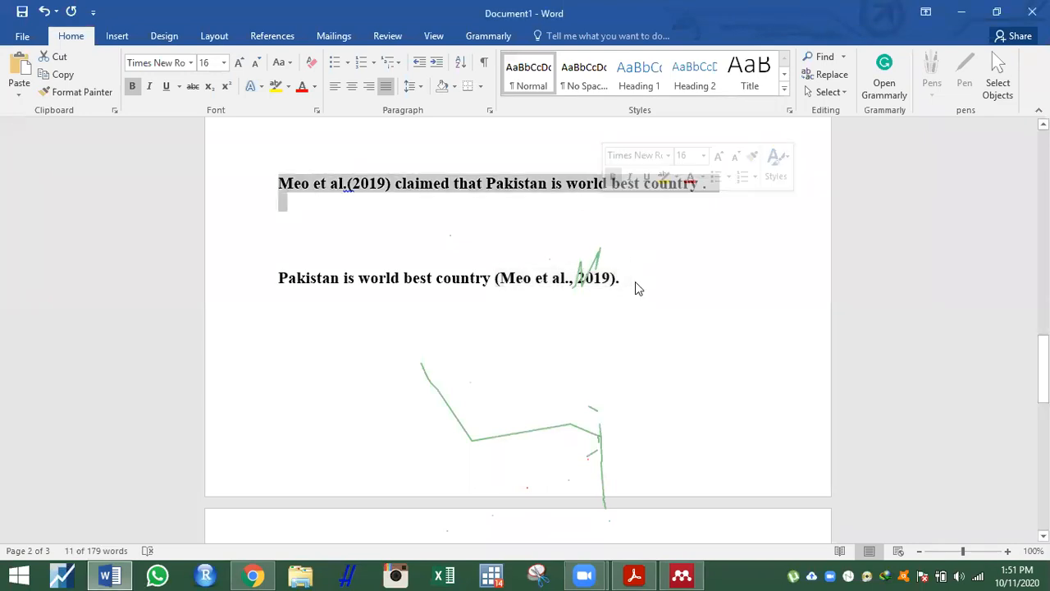
# Insert one more blank line between the start-of-sentence and end-of-sentence citation examples
pyautogui.moveTo(279, 260); pyautogui.dragTo(635, 281)
pyautogui.click(635, 281)
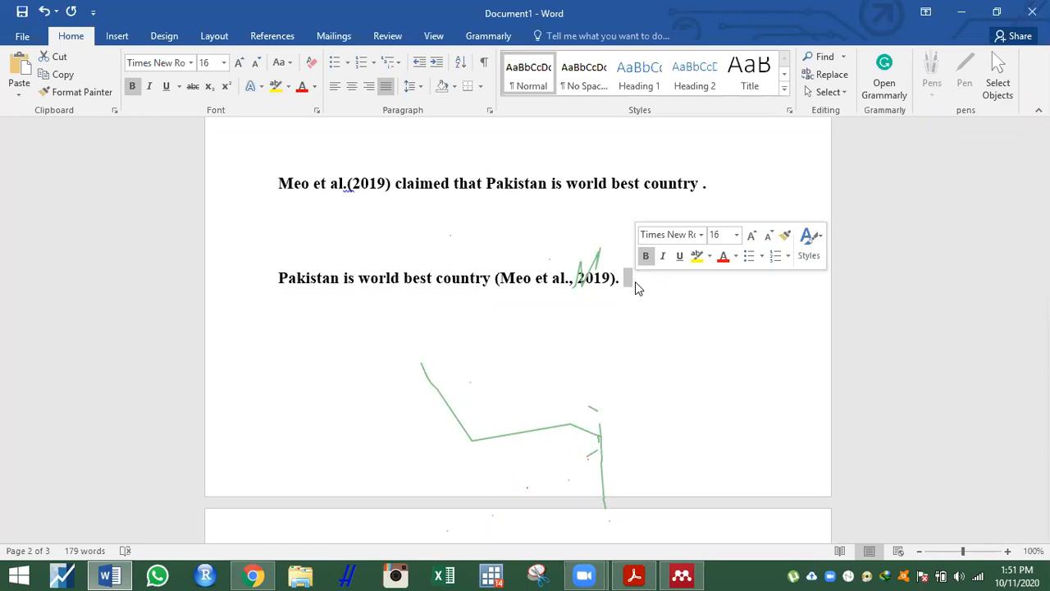
pyautogui.click(448, 233)
pyautogui.press('Return')
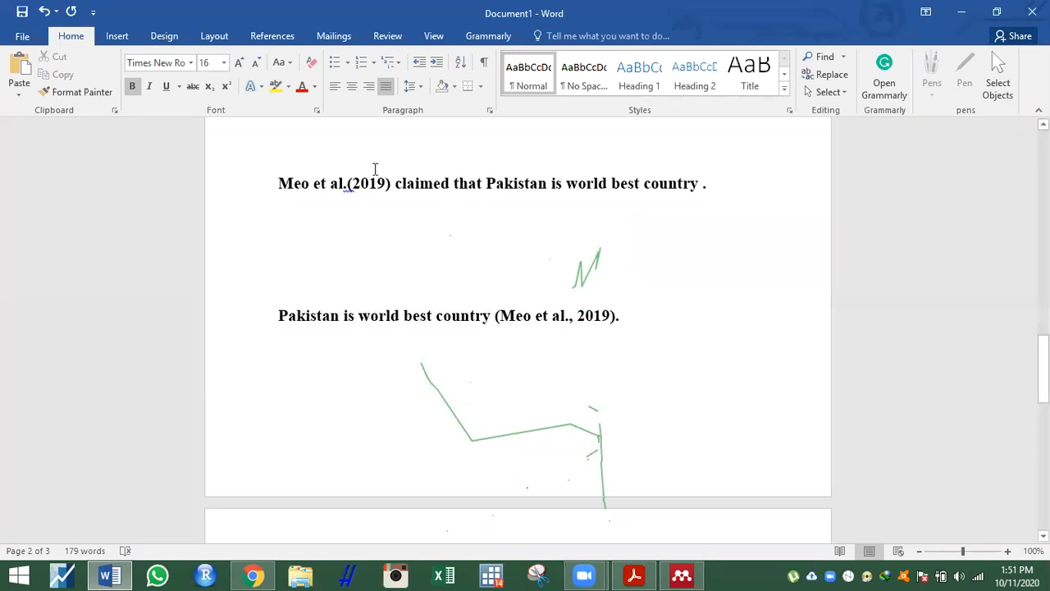
# Compare how author and year are punctuated in the first sentence's opening citation and the second sentence's closing citation
pyautogui.moveTo(397, 190); pyautogui.dragTo(277, 186)
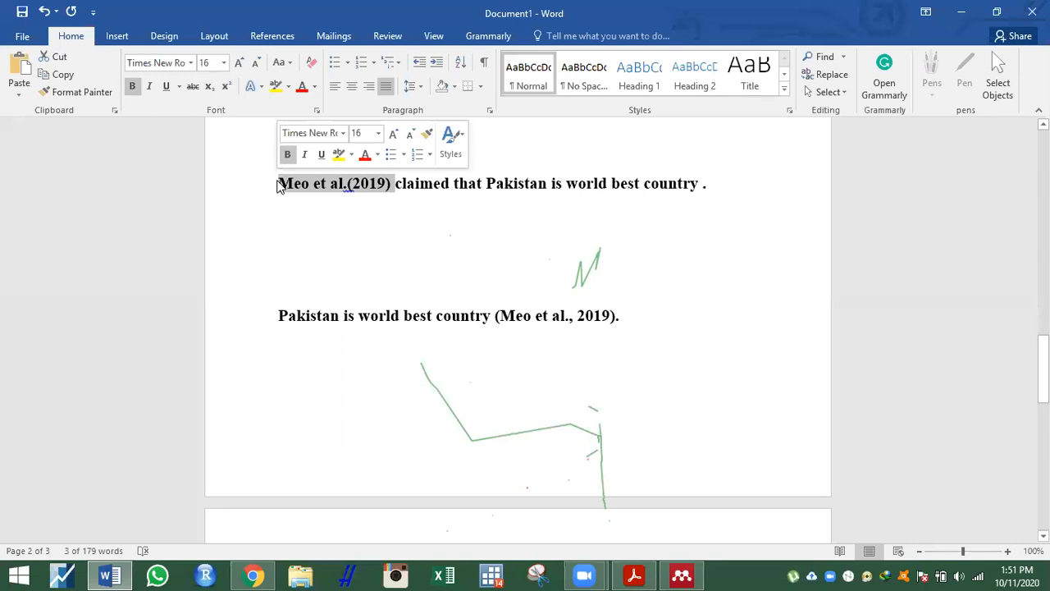
pyautogui.click(332, 204)
pyautogui.moveTo(344, 187); pyautogui.dragTo(391, 185)
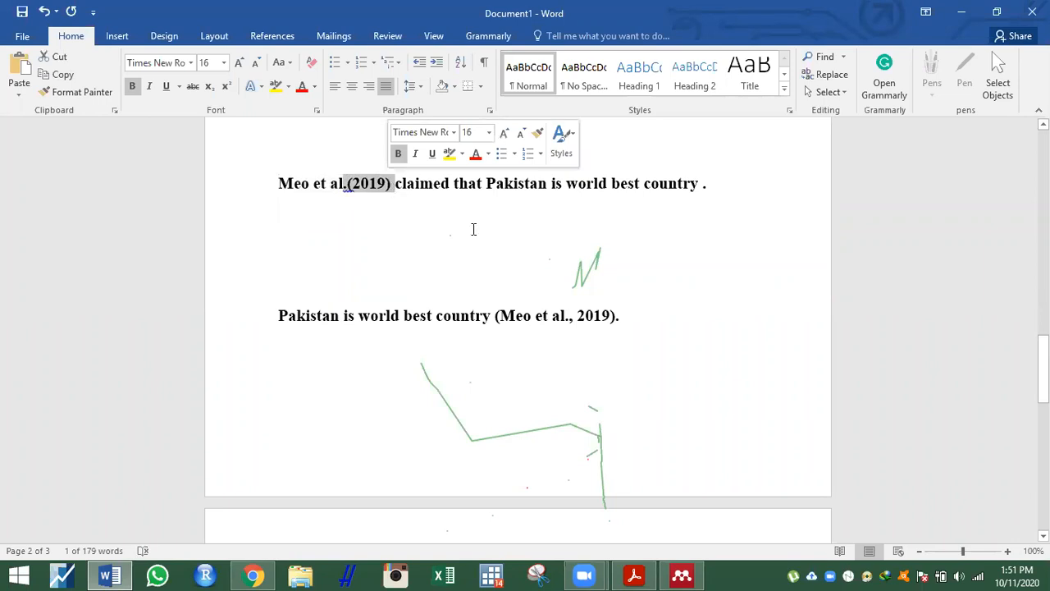
pyautogui.click(619, 315)
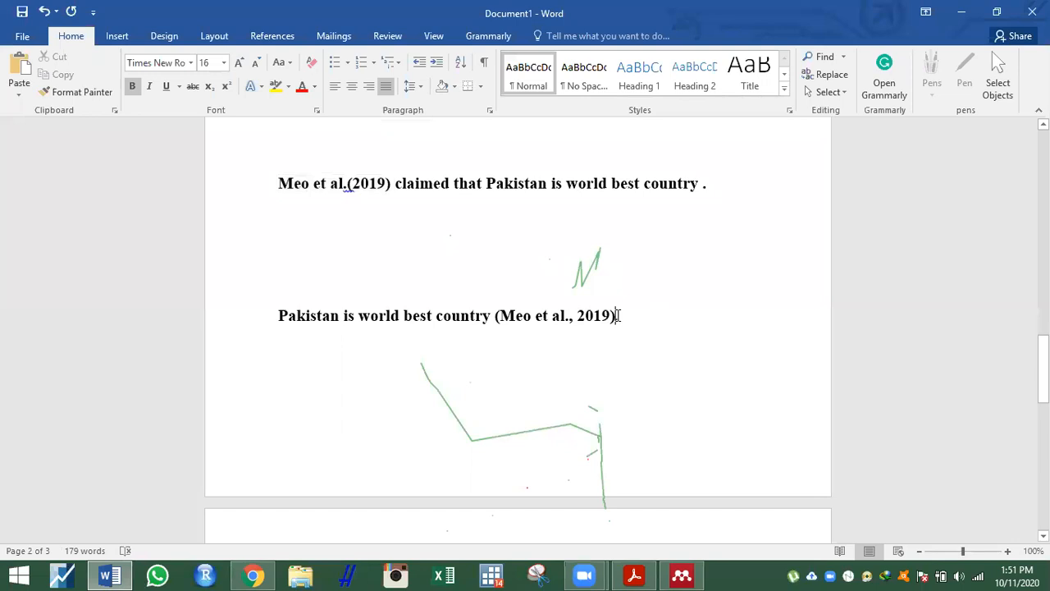
pyautogui.moveTo(495, 315); pyautogui.dragTo(614, 322)
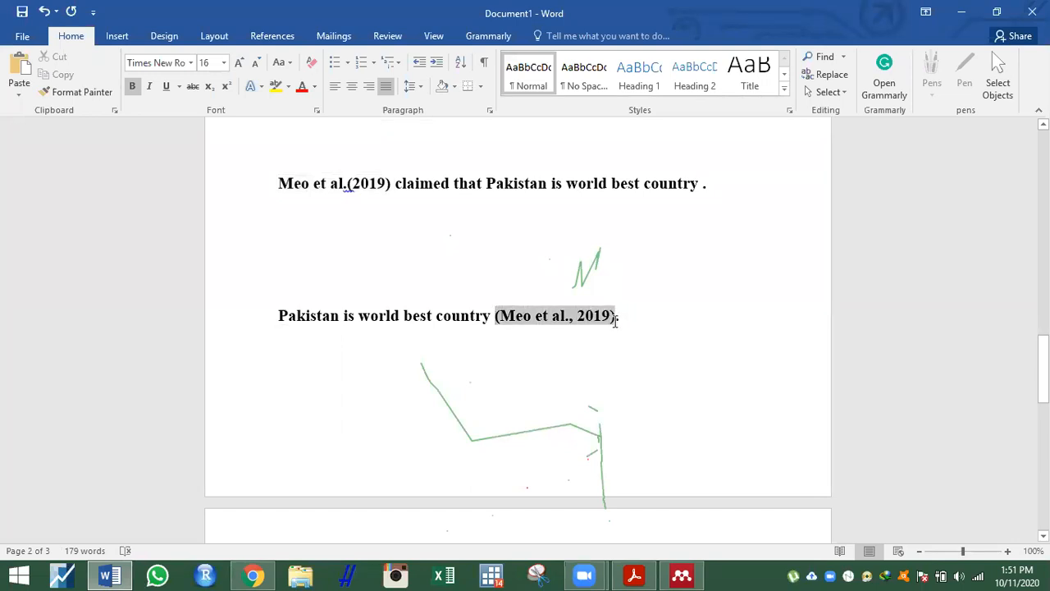
pyautogui.click(572, 320)
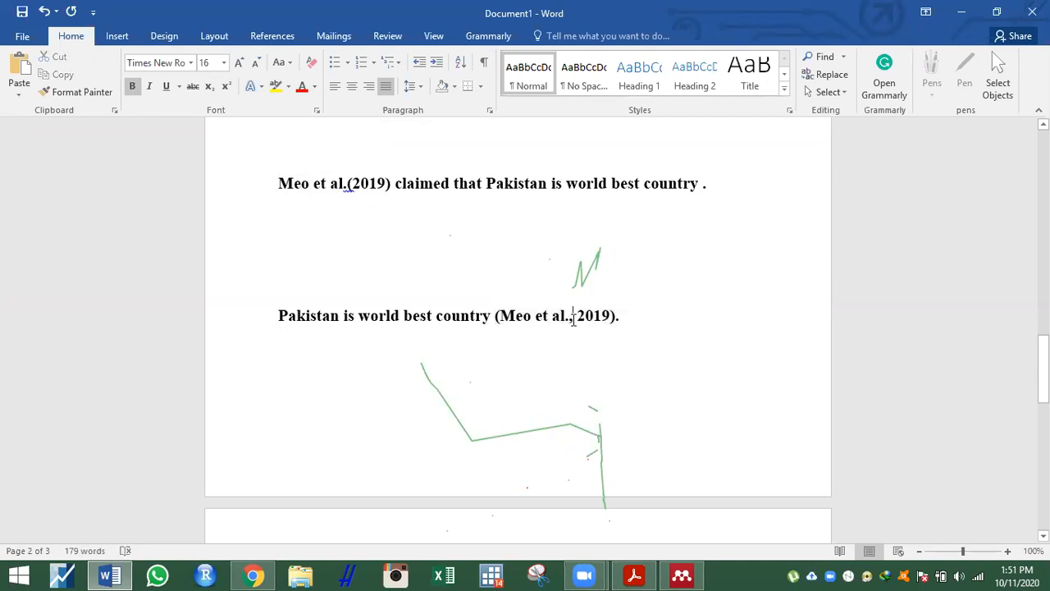
pyautogui.press('Down')
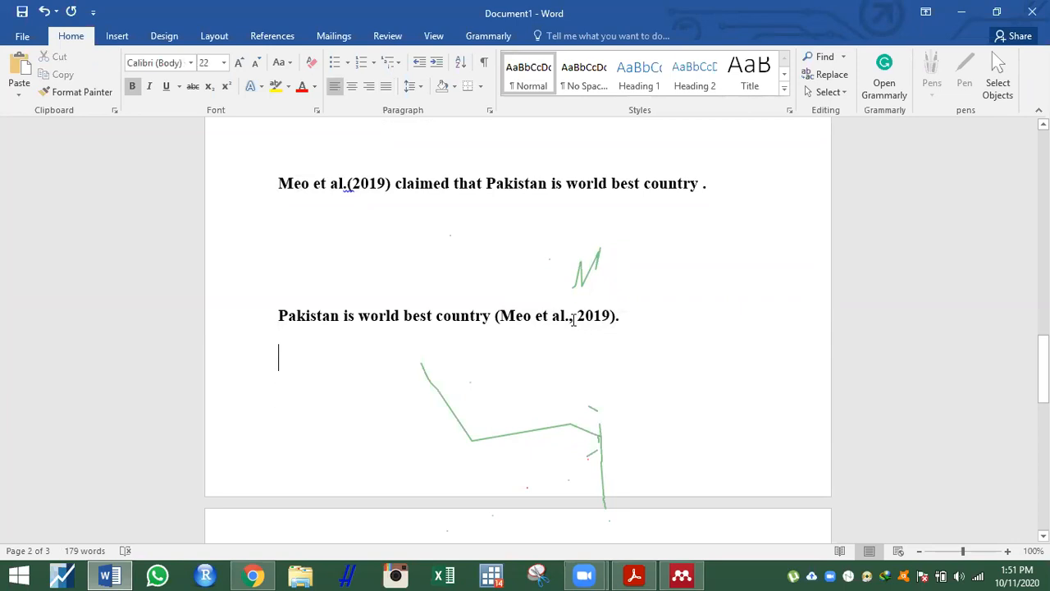
pyautogui.press('Up')
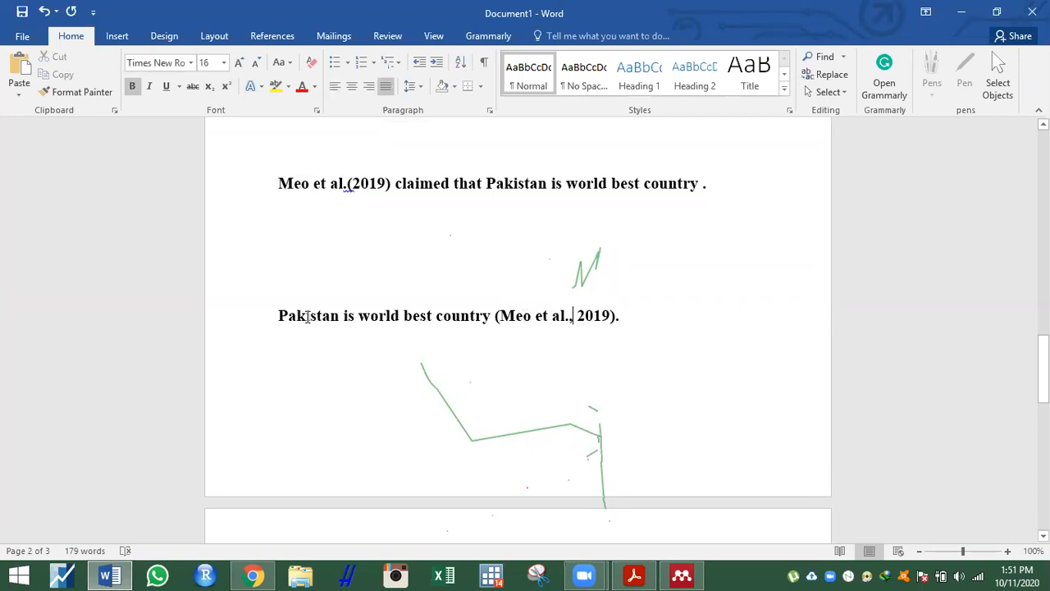
# Copy the words "Pakistan is world best country" from the second example sentence and move to the line below it
pyautogui.moveTo(281, 317); pyautogui.dragTo(473, 316)
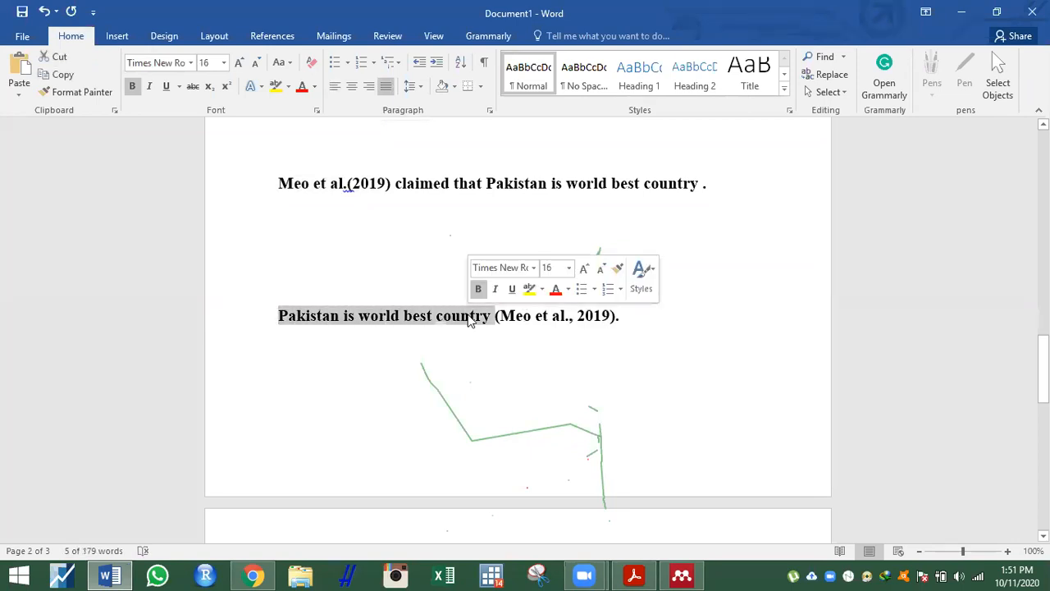
pyautogui.rightClick(473, 319)
pyautogui.click(501, 343)
pyautogui.press('Down')
pyautogui.press('Down')
pyautogui.press('Down')
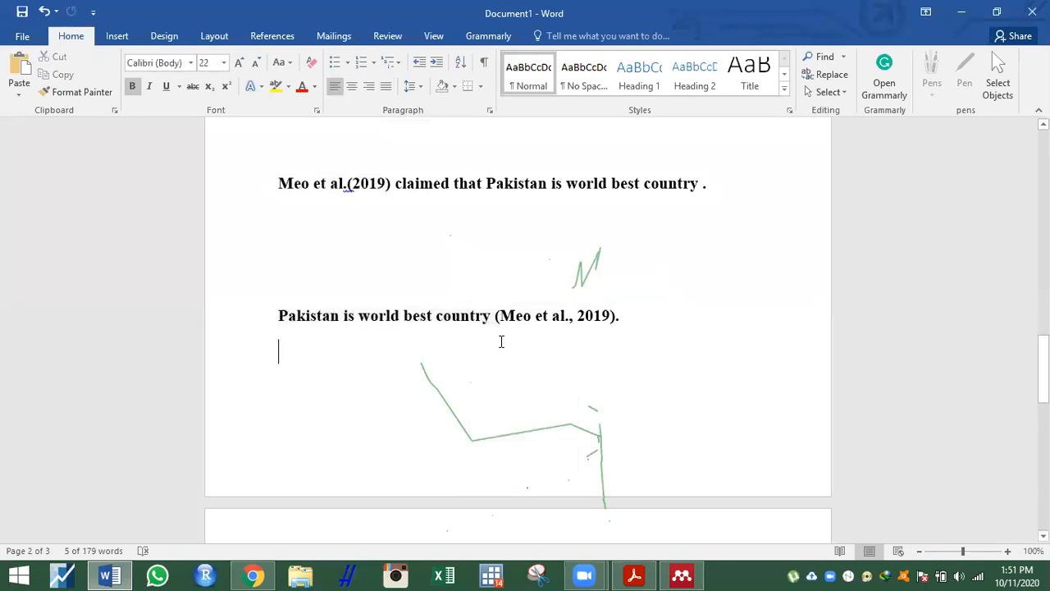
# Add blank lines below the second example sentence onto the third page, removing the stray backslashes
pyautogui.press('Return')
pyautogui.write('\\')
pyautogui.press('Return')
pyautogui.write('\\\\')
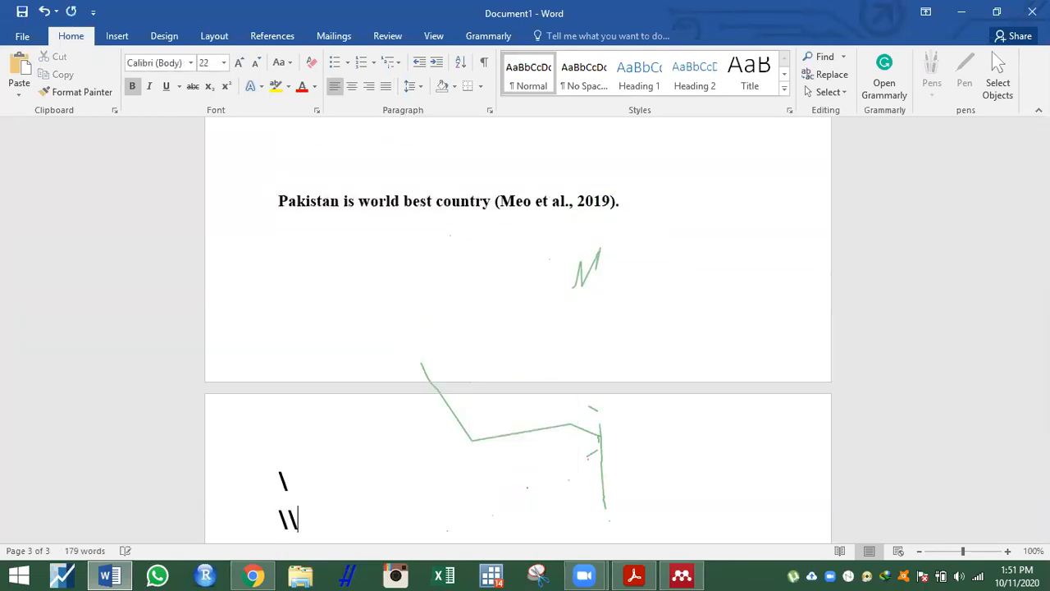
pyautogui.press('BackSpace')
pyautogui.press('BackSpace')
pyautogui.press('BackSpace')
pyautogui.press('BackSpace')
pyautogui.press('Return')
pyautogui.press('Return')
pyautogui.press('Return')
pyautogui.press('Return')
pyautogui.press('Return')
pyautogui.press('Return')
pyautogui.press('Return')
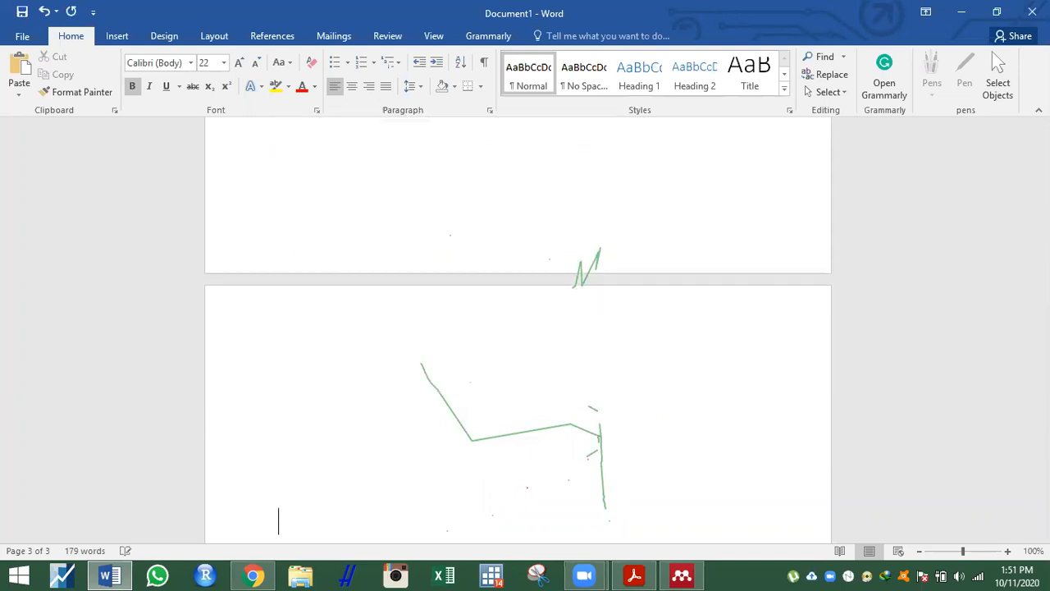
# Paste the copied "Pakistan is world best country" on an empty line on page three
pyautogui.press('Up')
pyautogui.press('Up')
pyautogui.press('Up')
pyautogui.press('Up')
pyautogui.press('Up')
pyautogui.press('Up')
pyautogui.press('Up')
pyautogui.press('Up')
pyautogui.press('Up')
pyautogui.press('Down')
pyautogui.press('Down')
pyautogui.press('Down')
pyautogui.press('Down')
pyautogui.hotkey('ctrl', 'v')
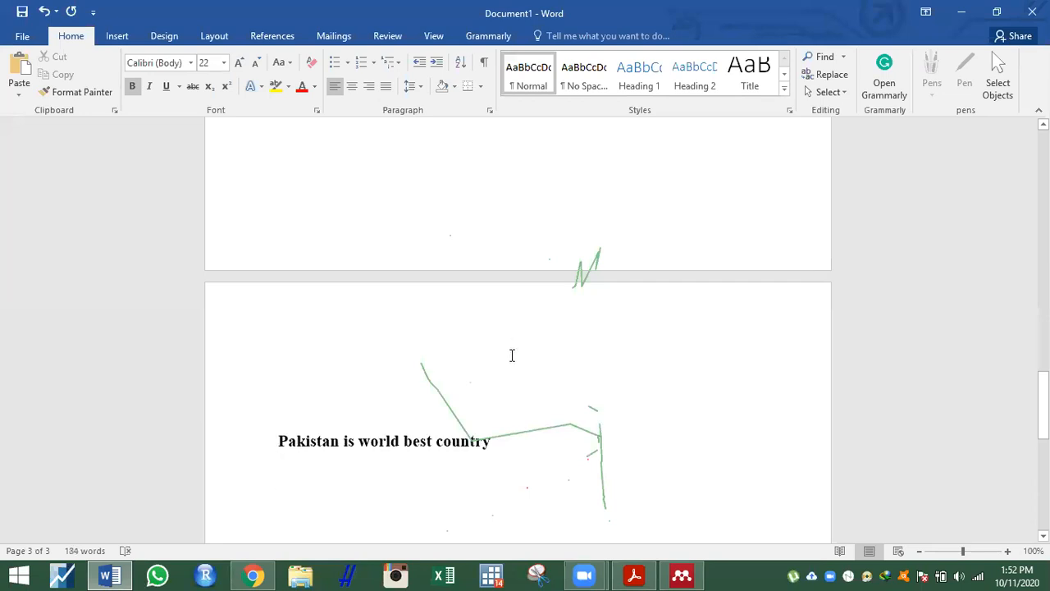
# Add a parenthetical citation after the pasted words with two authors' surnames joined by "and", a comma and the year 2012
pyautogui.click(493, 442)
pyautogui.write('Iali')
pyautogui.press('BackSpace')
pyautogui.press('BackSpace')
pyautogui.press('BackSpace')
pyautogui.write('Ali and Meo ')
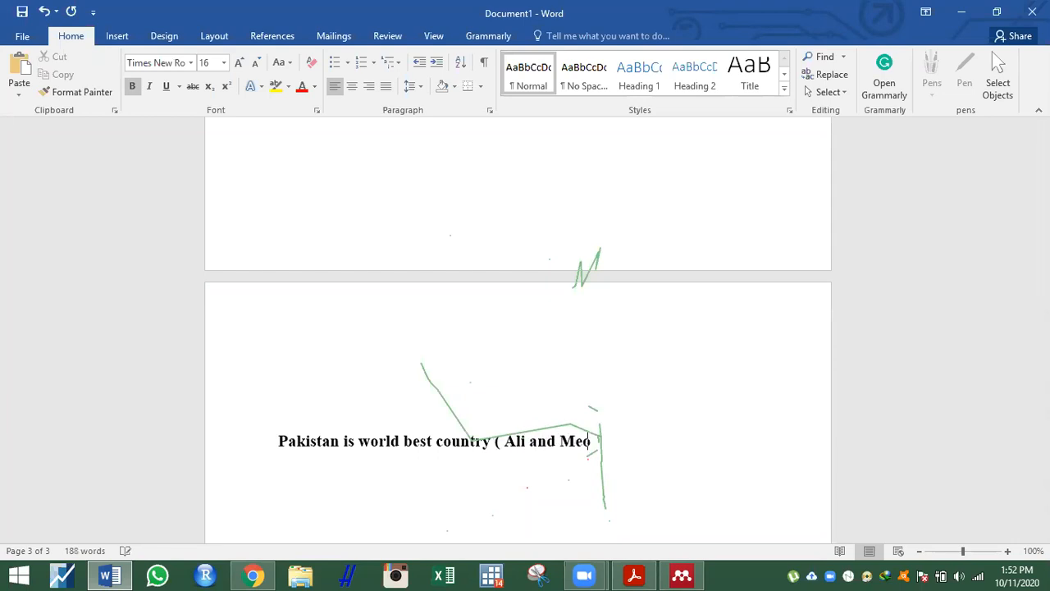
pyautogui.write(', 2012)')
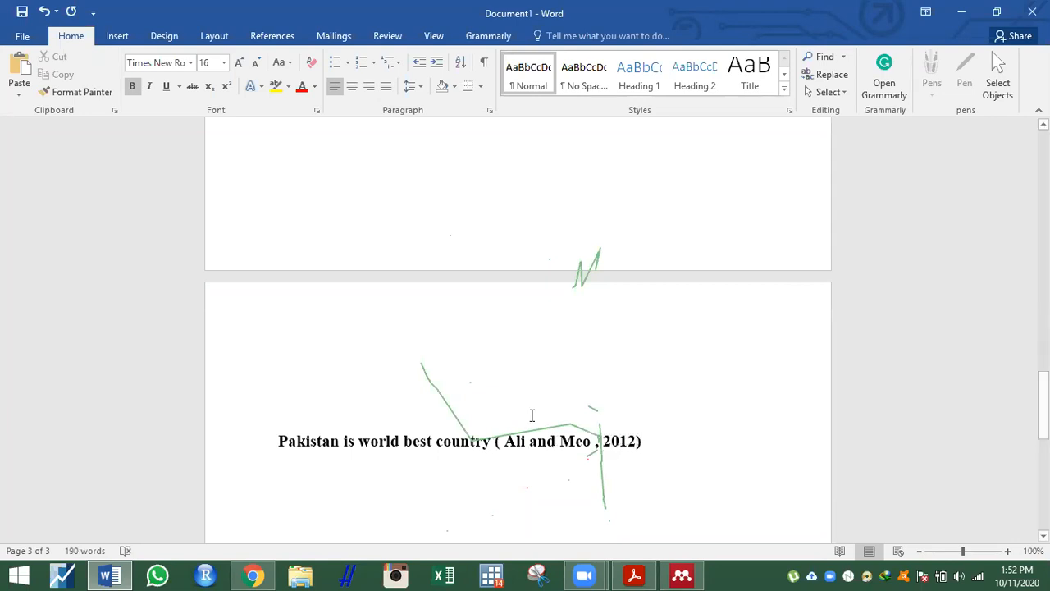
pyautogui.click(512, 392)
pyautogui.press('Return')
pyautogui.press('Return')
pyautogui.press('Down')
pyautogui.press('Down')
pyautogui.press('Down')
pyautogui.press('Down')
pyautogui.press('Down')
pyautogui.press('Down')
pyautogui.press('Down')
pyautogui.press('Down')
pyautogui.press('Up')
pyautogui.press('Down')
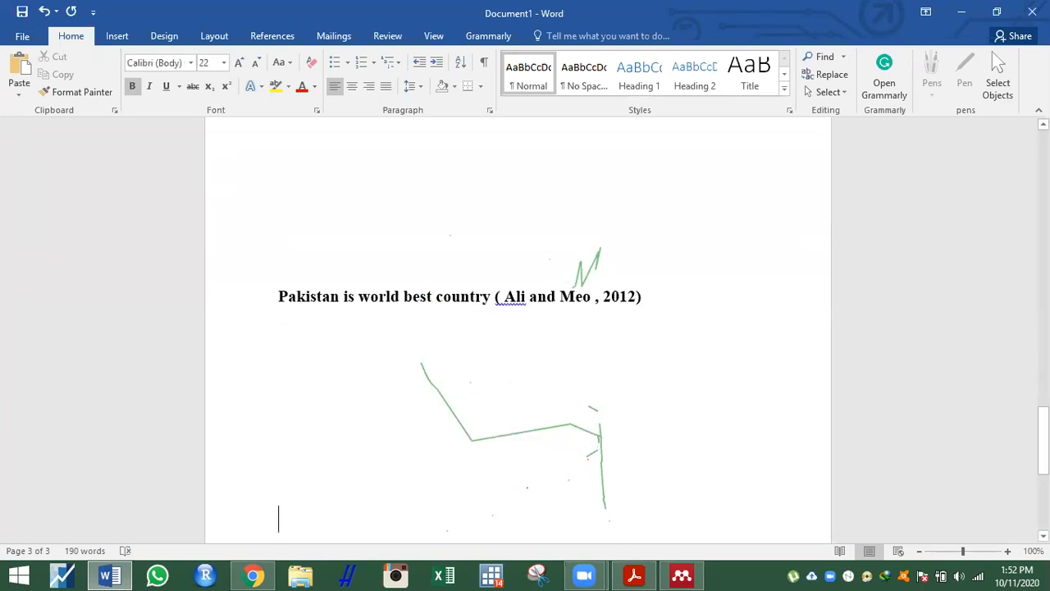
pyautogui.press('Up')
pyautogui.press('Up')
pyautogui.press('Up')
pyautogui.press('Up')
pyautogui.press('Up')
pyautogui.press('Up')
pyautogui.press('Down')
pyautogui.press('Down')
pyautogui.press('Down')
pyautogui.press('Down')
pyautogui.press('Down')
pyautogui.press('Down')
pyautogui.press('Down')
pyautogui.click(279, 296)
pyautogui.press('BackSpace')
pyautogui.press('BackSpace')
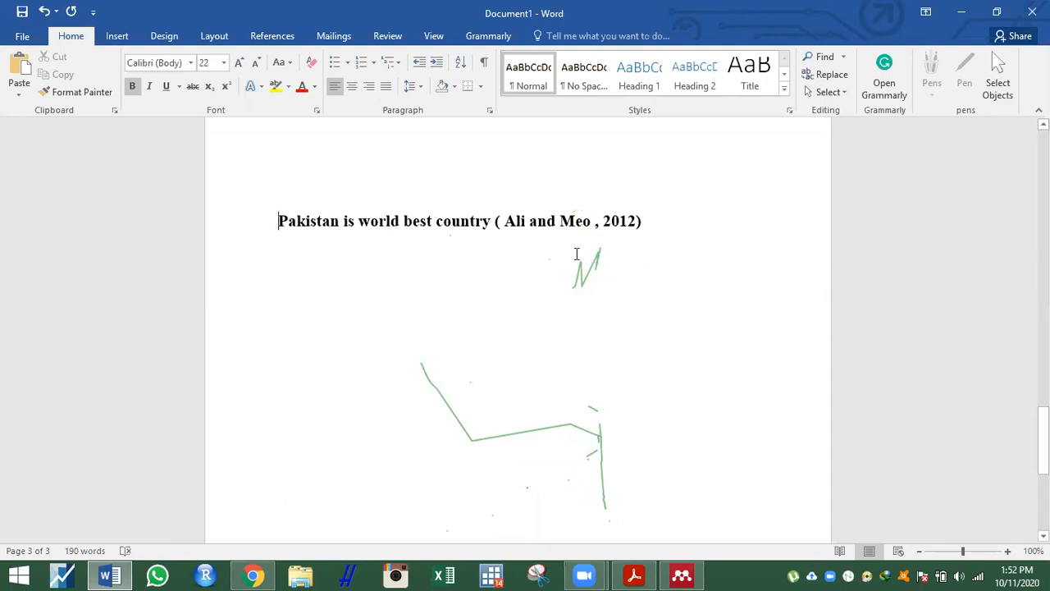
# End the two-author example sentence with a full stop after its closing bracket
pyautogui.click(600, 223)
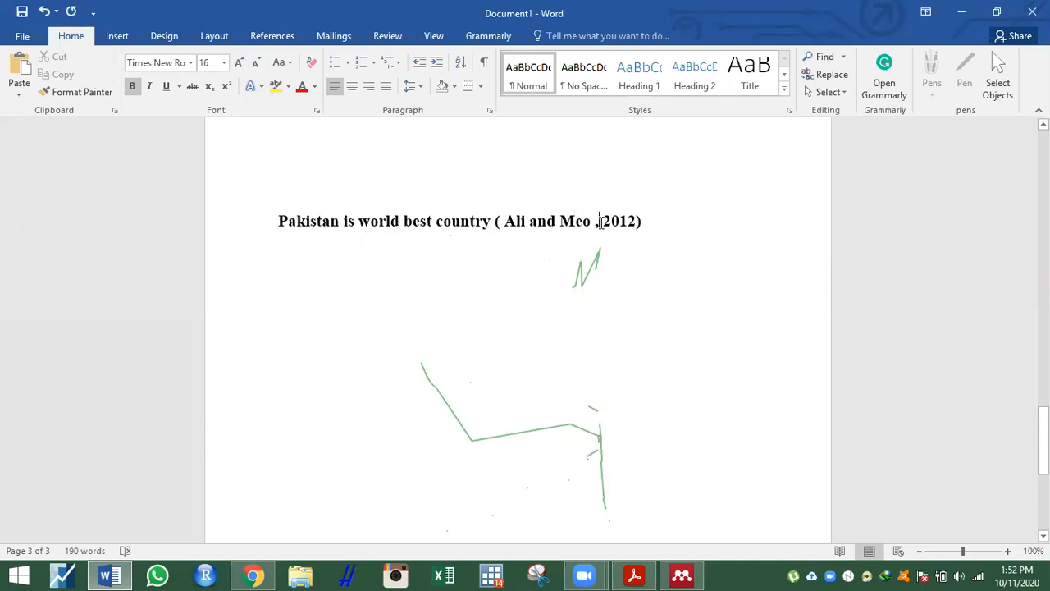
pyautogui.click(646, 220)
pyautogui.write('.')
# Switch to Chrome, show the Google Scholar result for the oil prices and tourism demand article, and close the Web Importer
pyautogui.click(244, 575)
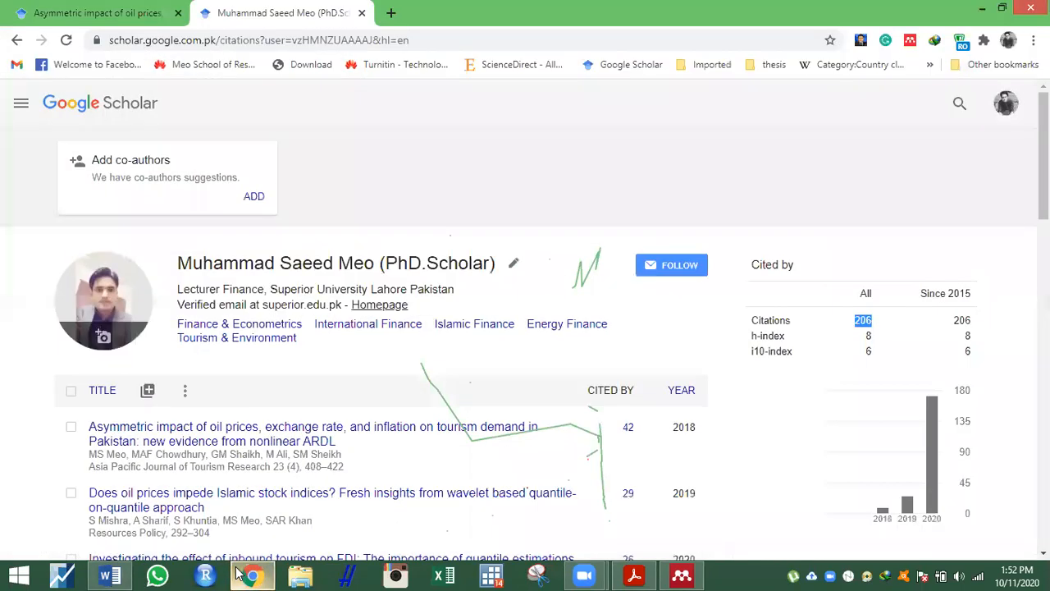
pyautogui.click(119, 8)
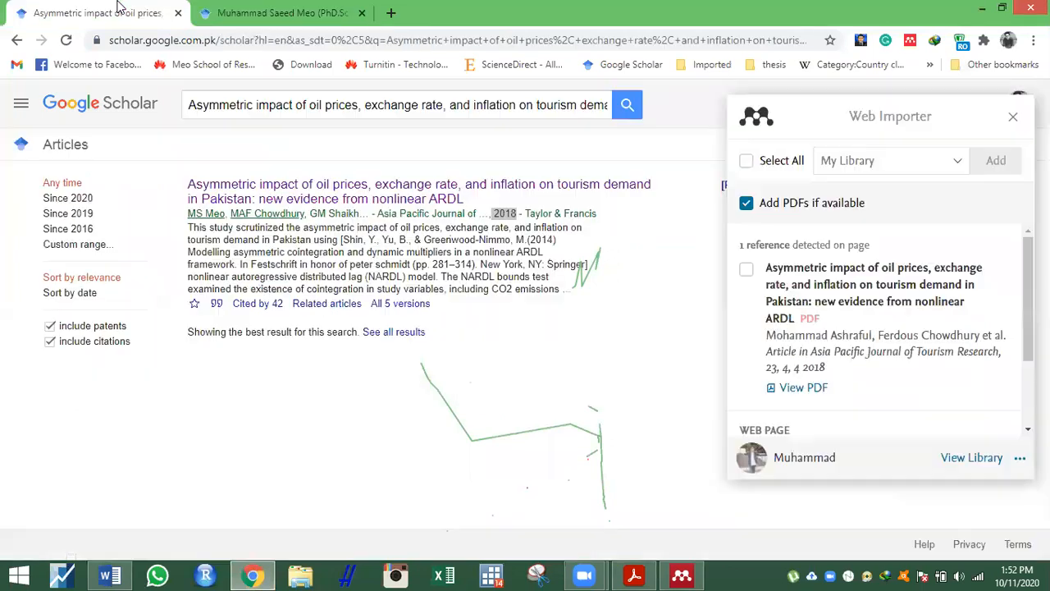
pyautogui.click(1014, 117)
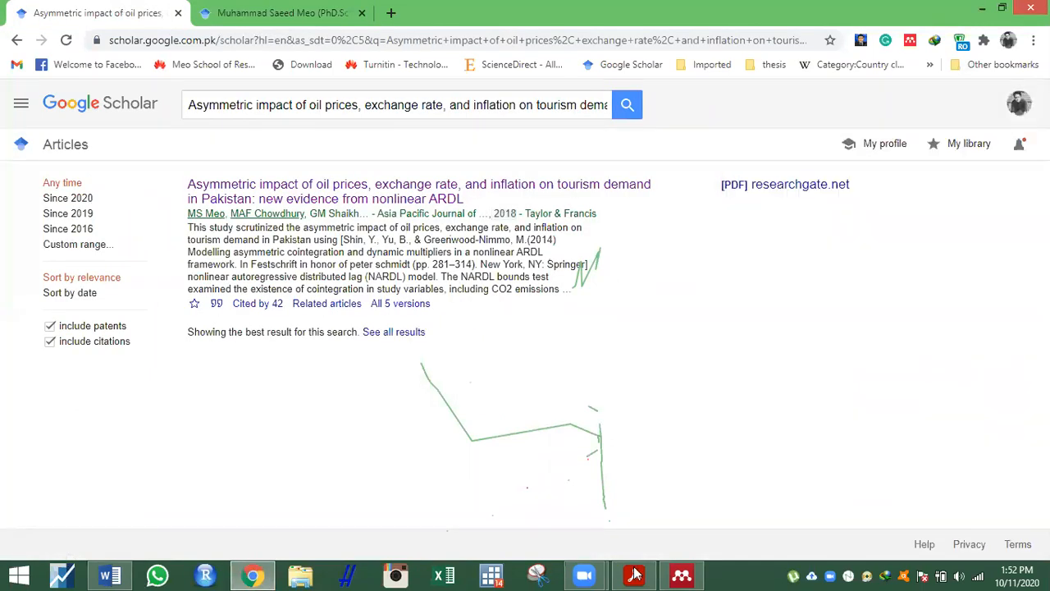
# Return to Word and examine the second example sentence with its "et al., 2019" citation
pyautogui.click(111, 575)
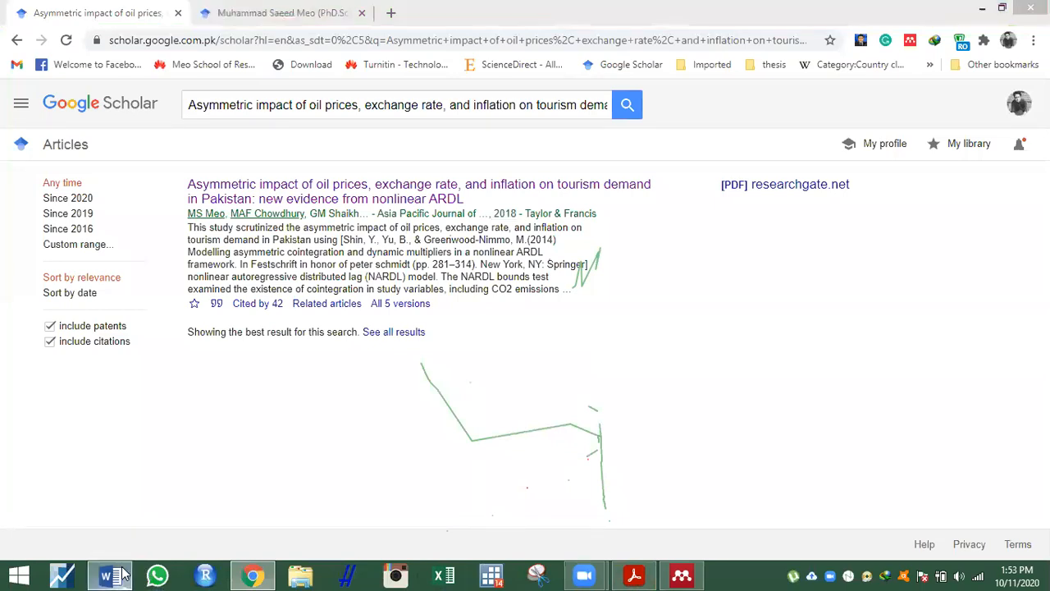
pyautogui.moveTo(1043, 437); pyautogui.dragTo(1043, 409)
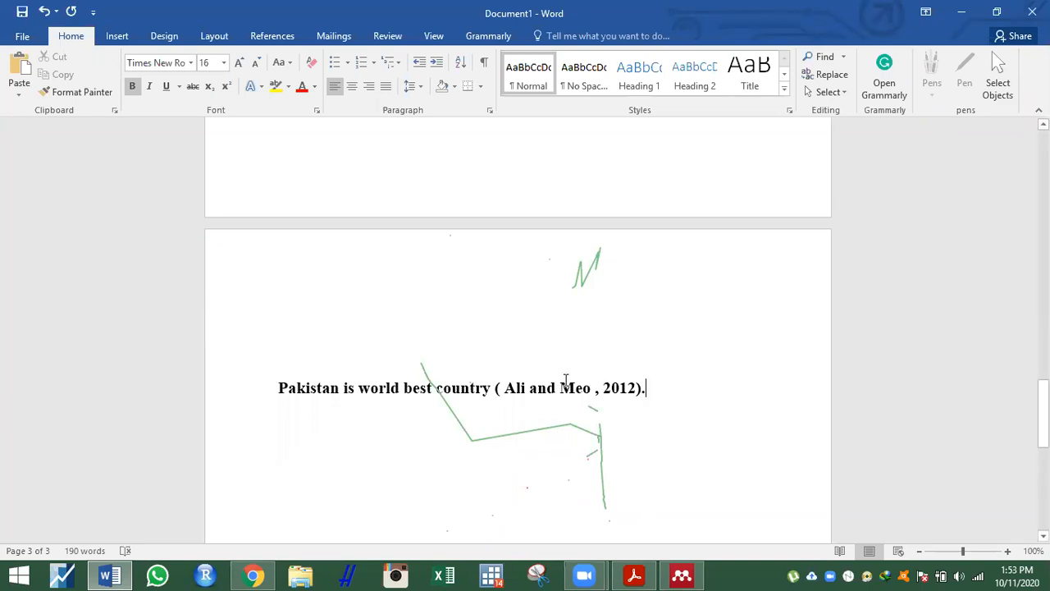
pyautogui.moveTo(1043, 414); pyautogui.dragTo(1043, 391)
pyautogui.moveTo(626, 196); pyautogui.dragTo(246, 195)
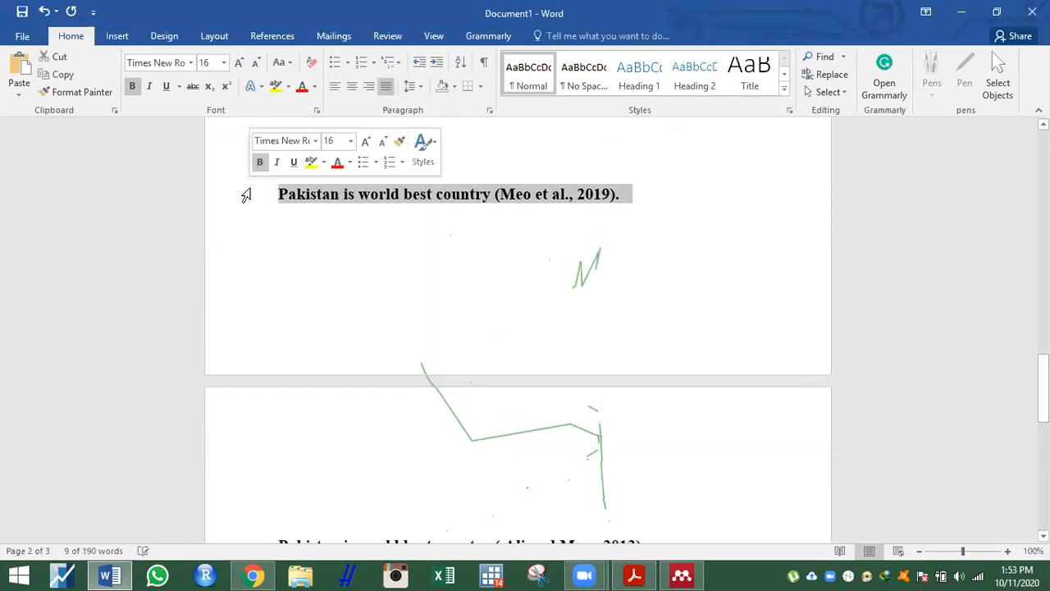
# Switch to Chrome and copy the article's APA reference from Google Scholar's Cite window
pyautogui.click(226, 570)
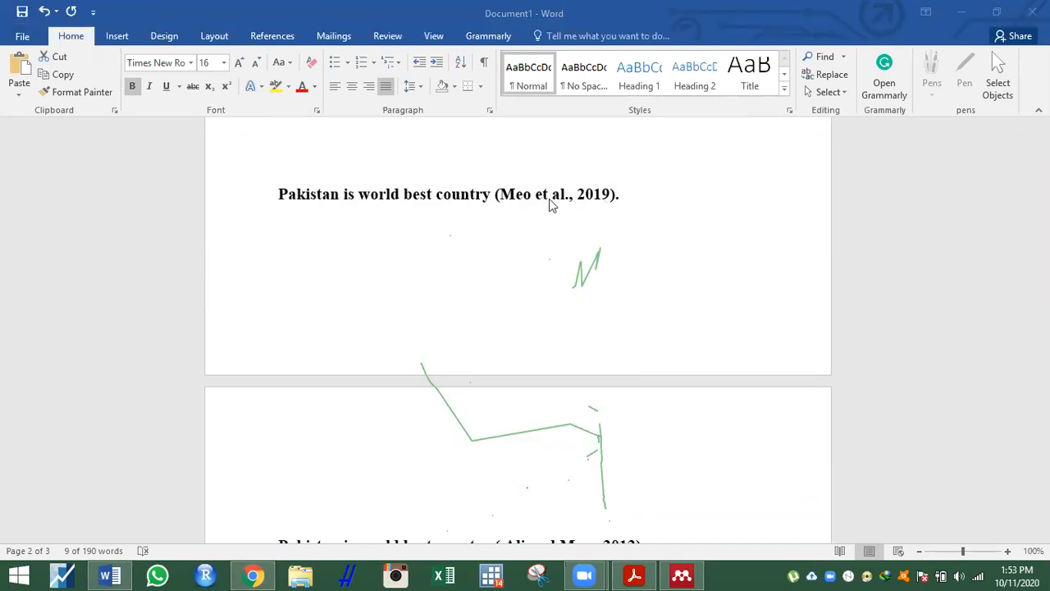
pyautogui.click(264, 574)
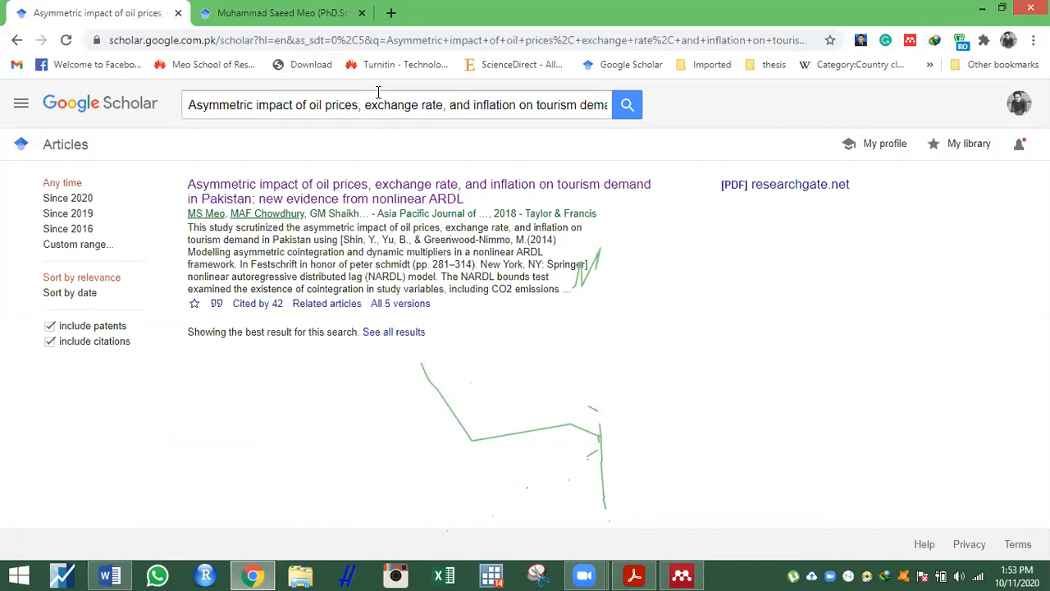
pyautogui.click(627, 107)
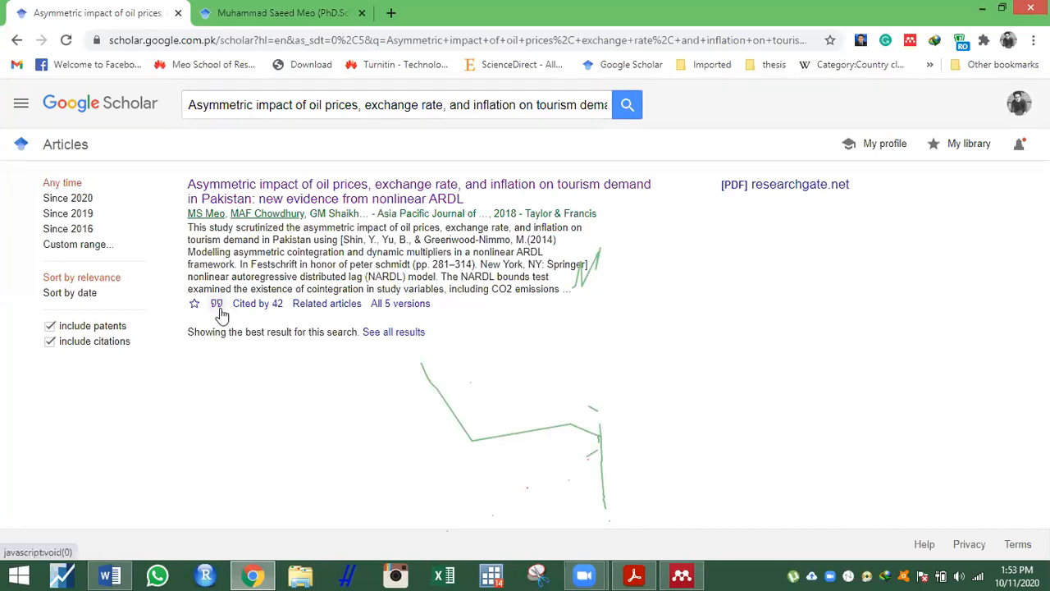
pyautogui.click(219, 305)
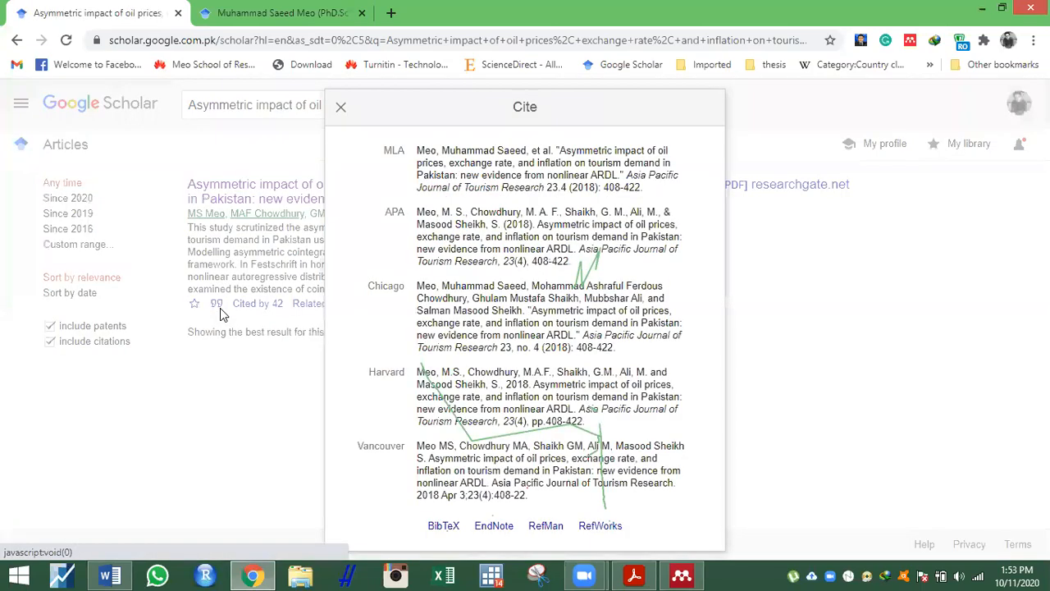
pyautogui.click(447, 211)
pyautogui.rightClick(604, 216)
pyautogui.click(632, 224)
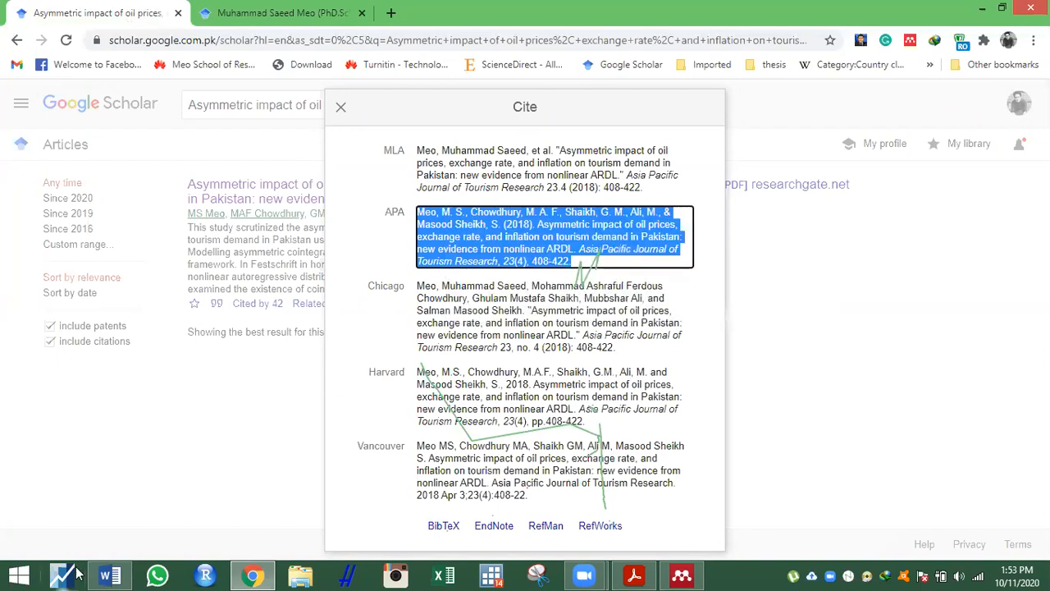
# In Word, add the heading "Bibliography" three lines below the two-author example, correct its spelling, and start a new line
pyautogui.click(109, 576)
pyautogui.moveTo(1044, 393); pyautogui.dragTo(1043, 438)
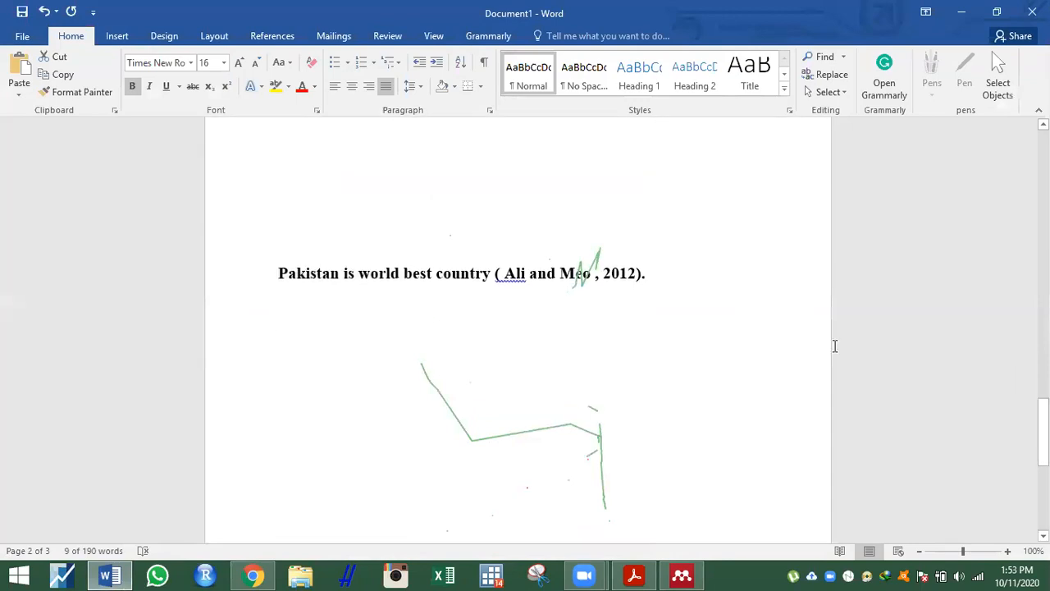
pyautogui.click(708, 279)
pyautogui.press('Return')
pyautogui.press('Return')
pyautogui.press('Return')
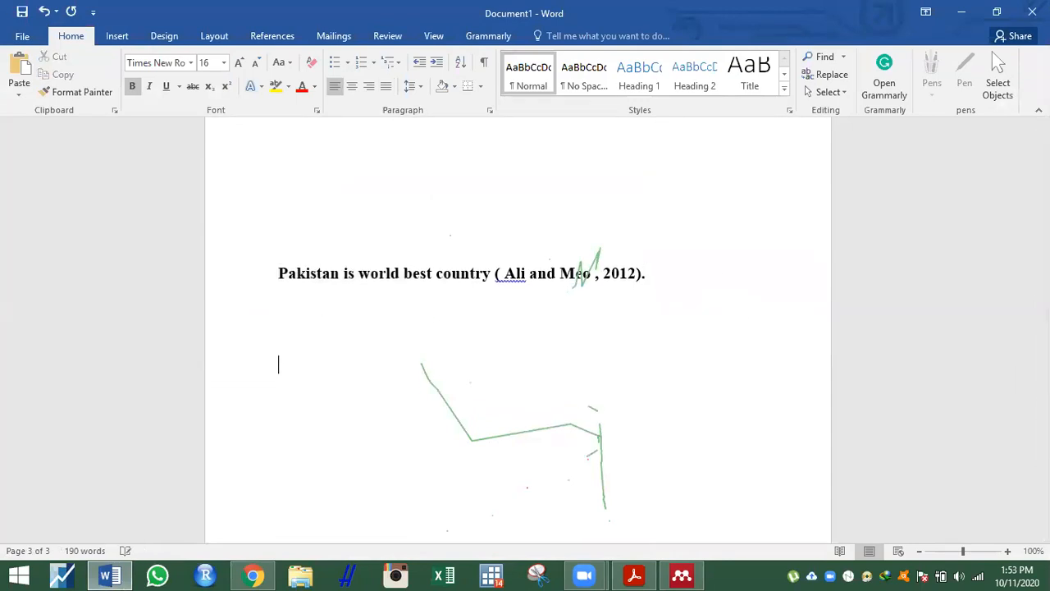
pyautogui.write('bibliogrpay')
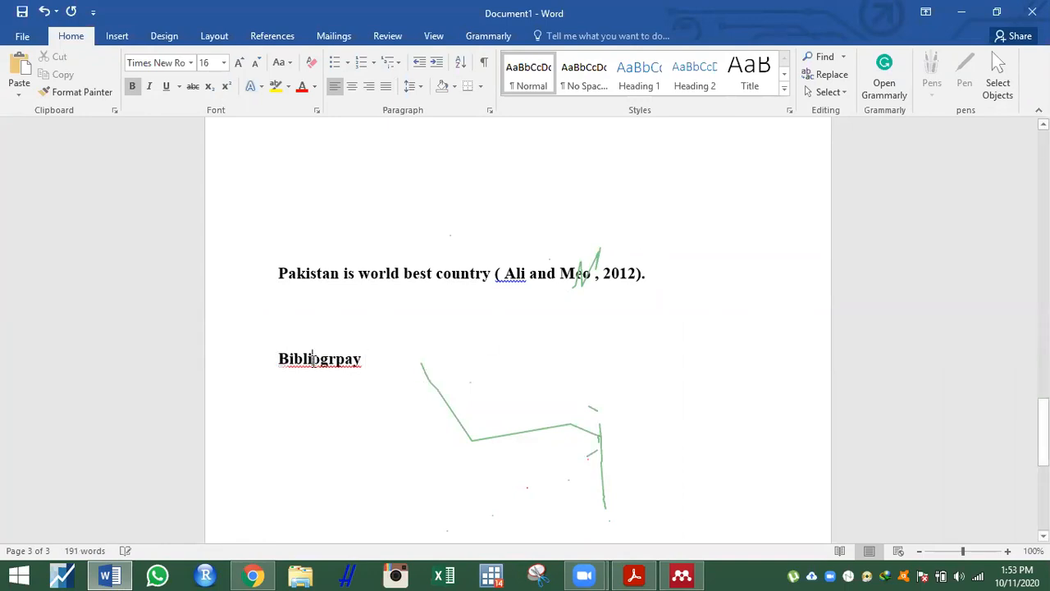
pyautogui.rightClick(313, 359)
pyautogui.click(398, 377)
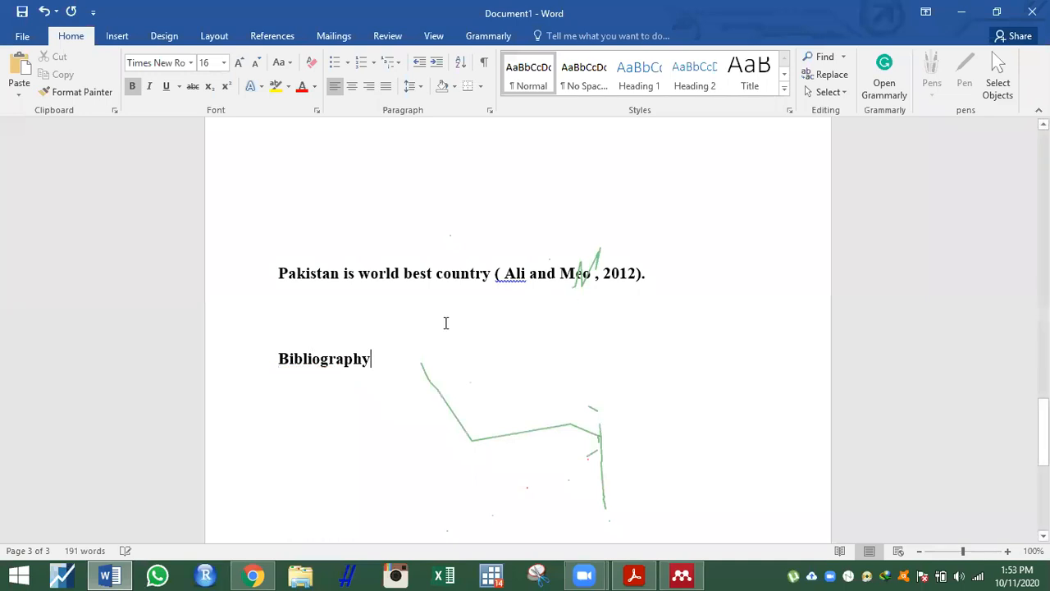
pyautogui.press('Return')
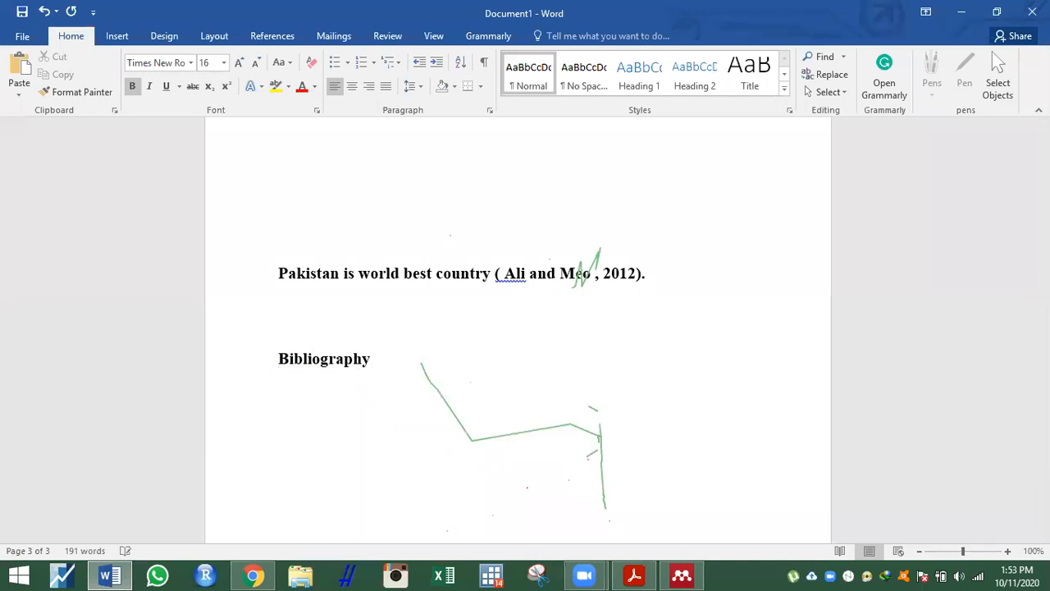
# Paste the copied APA reference below the Bibliography heading and highlight its authors, year, title and page range one by one
pyautogui.hotkey('ctrl', 'v')
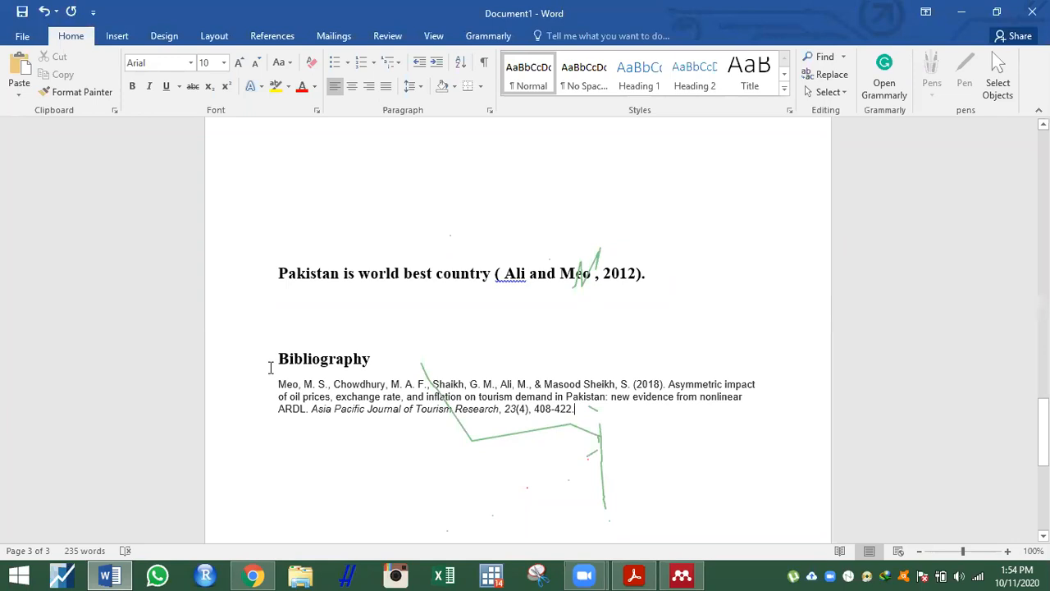
pyautogui.moveTo(280, 385); pyautogui.dragTo(630, 384)
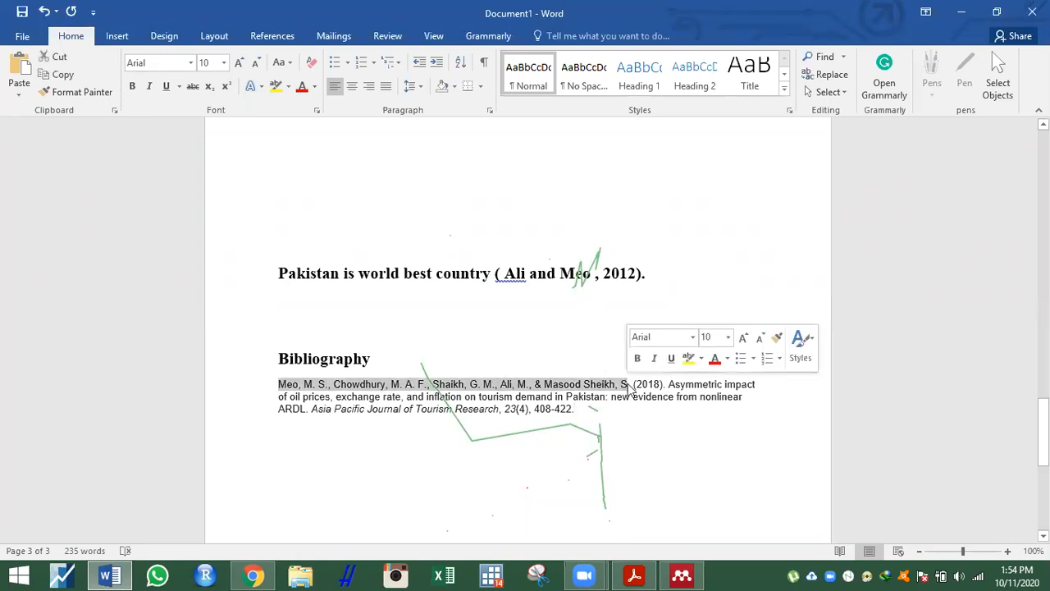
pyautogui.doubleClick(641, 384)
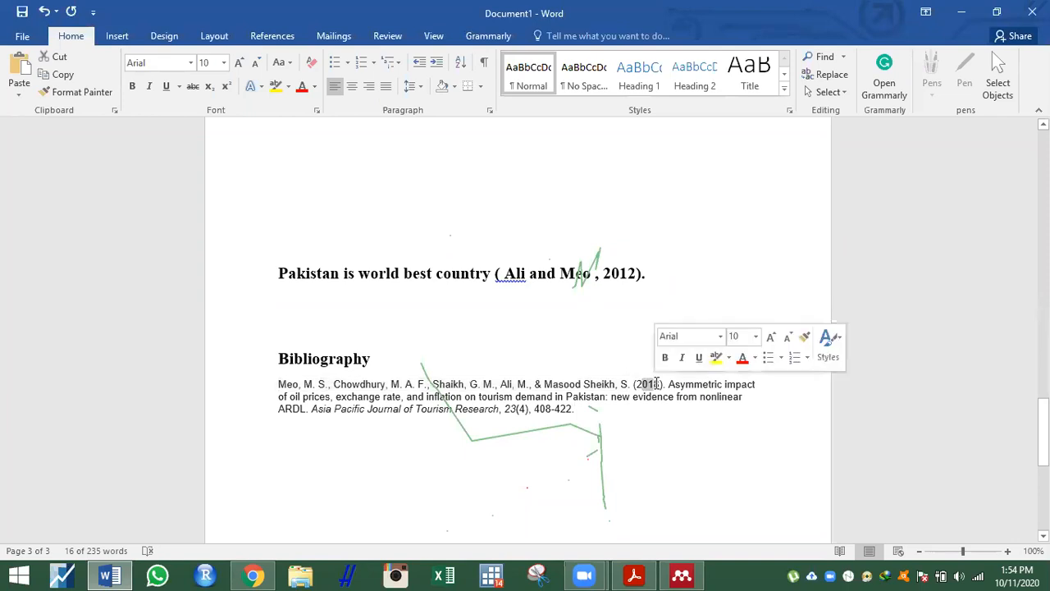
pyautogui.moveTo(668, 384); pyautogui.dragTo(287, 418)
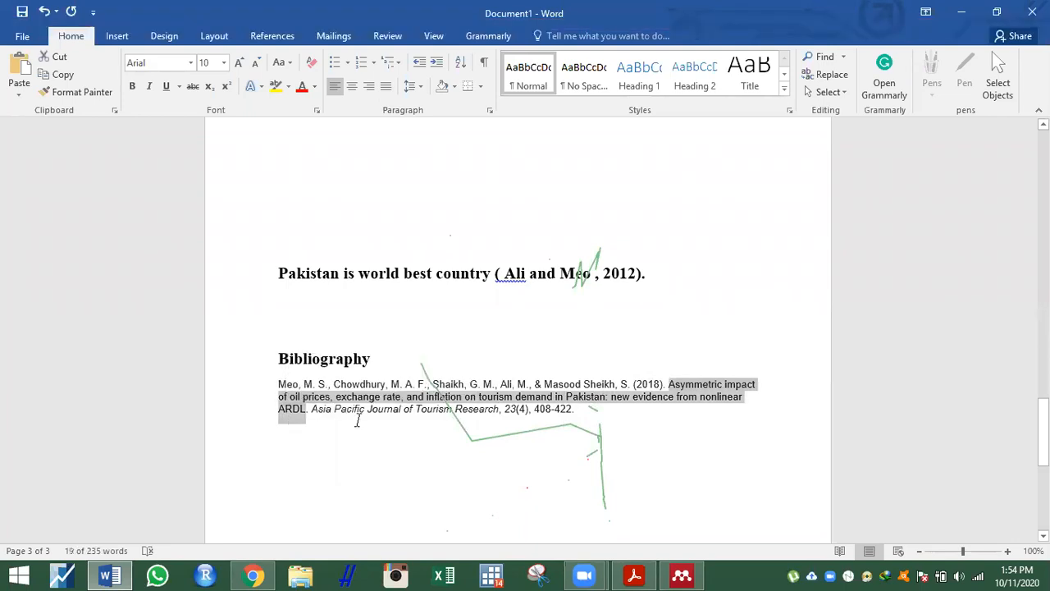
pyautogui.click(357, 418)
pyautogui.moveTo(514, 413); pyautogui.dragTo(575, 411)
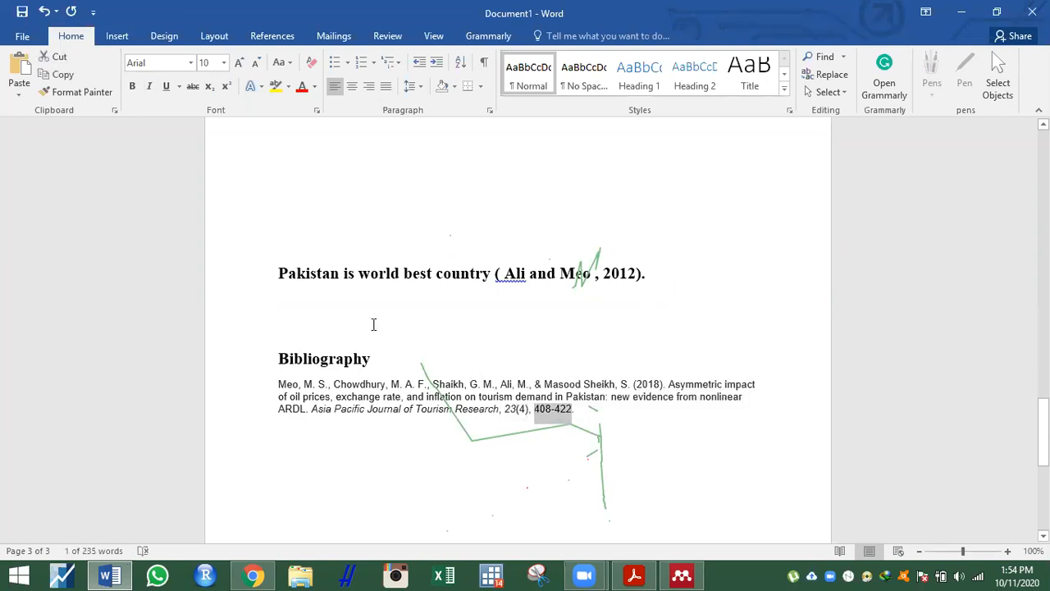
pyautogui.click(370, 323)
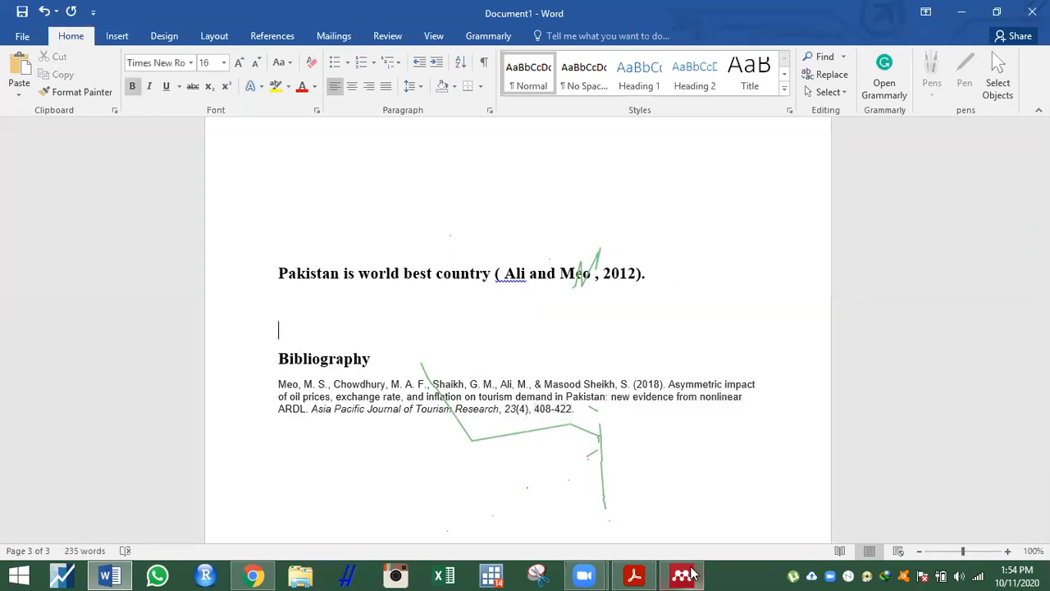
# Switch to the article PDF in Acrobat Reader and highlight the introduction paragraph on page 2 that contains in-text citations
pyautogui.click(634, 575)
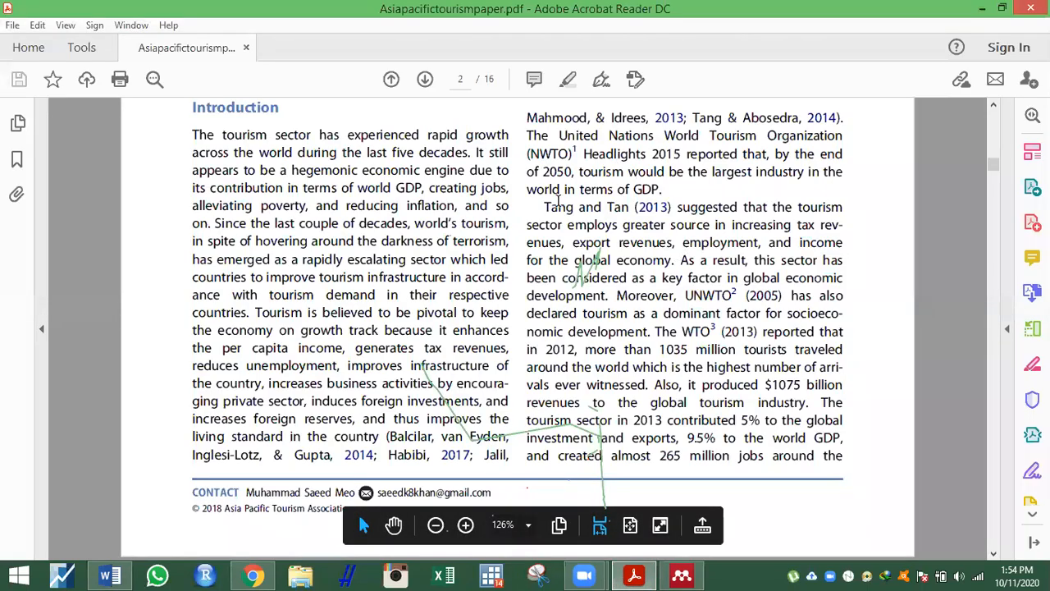
pyautogui.moveTo(543, 205); pyautogui.dragTo(818, 410)
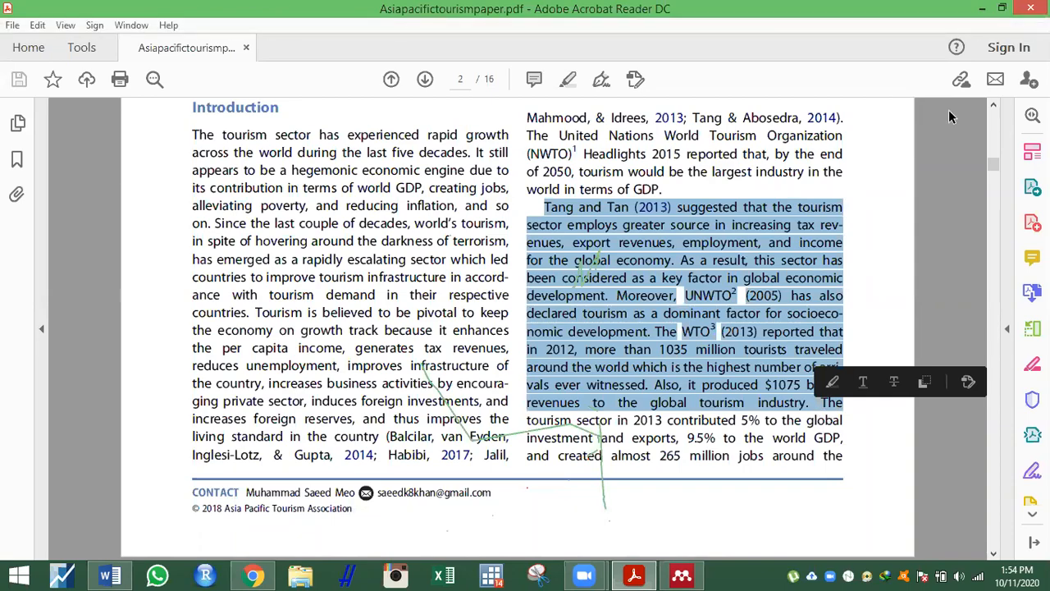
pyautogui.click(988, 205)
pyautogui.moveTo(988, 204); pyautogui.dragTo(924, 158)
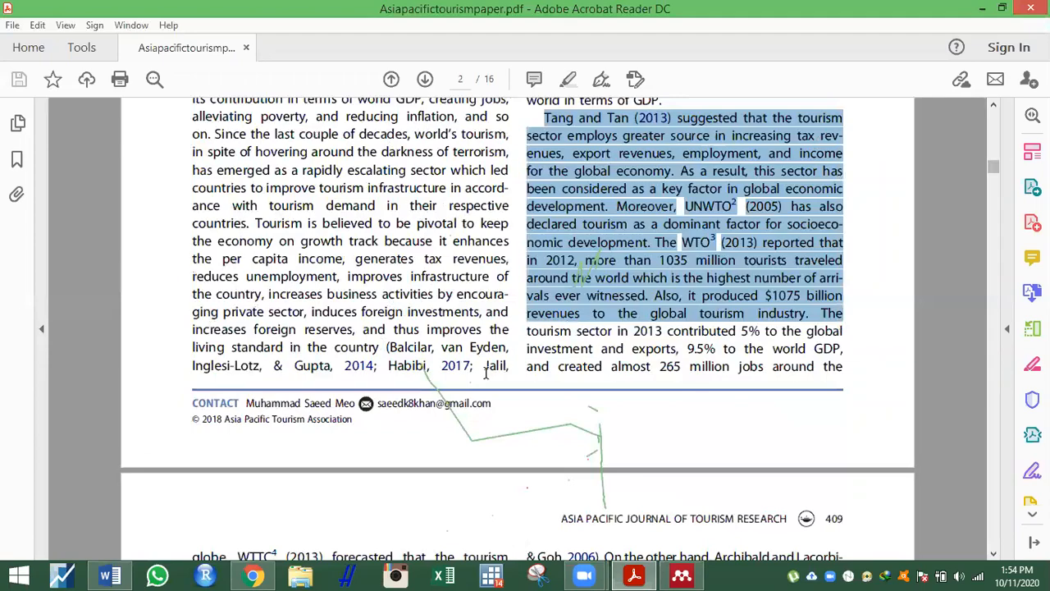
pyautogui.click(986, 172)
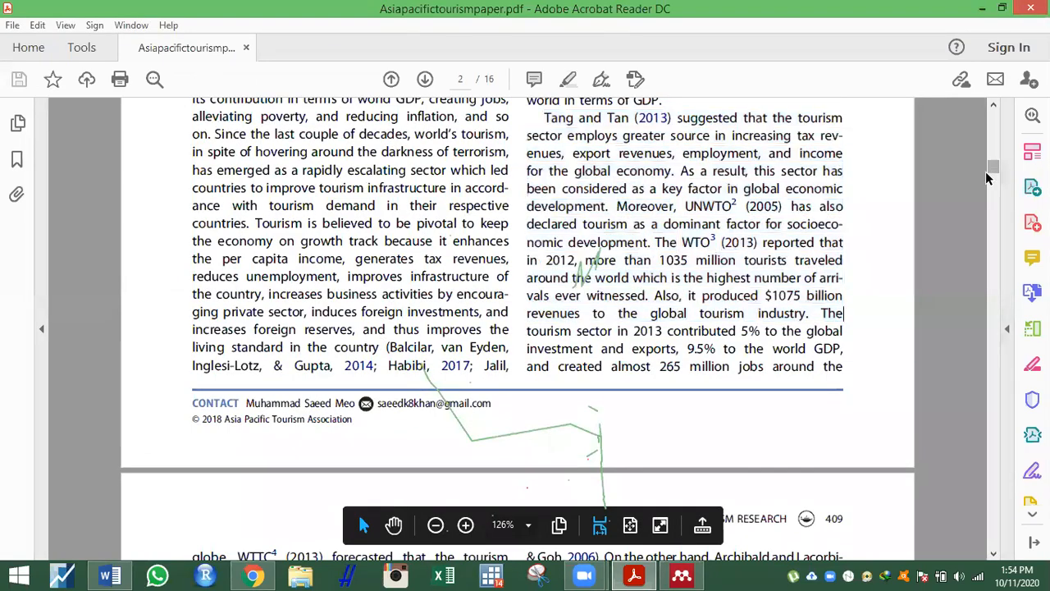
# Go to the References section on page 13 and highlight its heading and first entry
pyautogui.moveTo(990, 170); pyautogui.dragTo(976, 449)
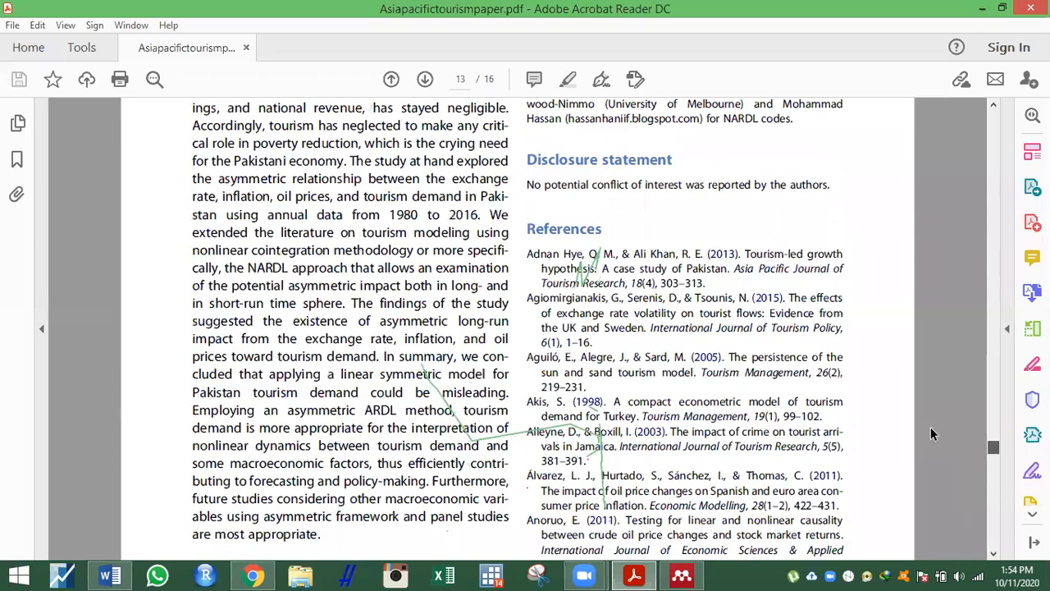
pyautogui.scroll(1, 590, 271)
pyautogui.moveTo(604, 260); pyautogui.dragTo(522, 255)
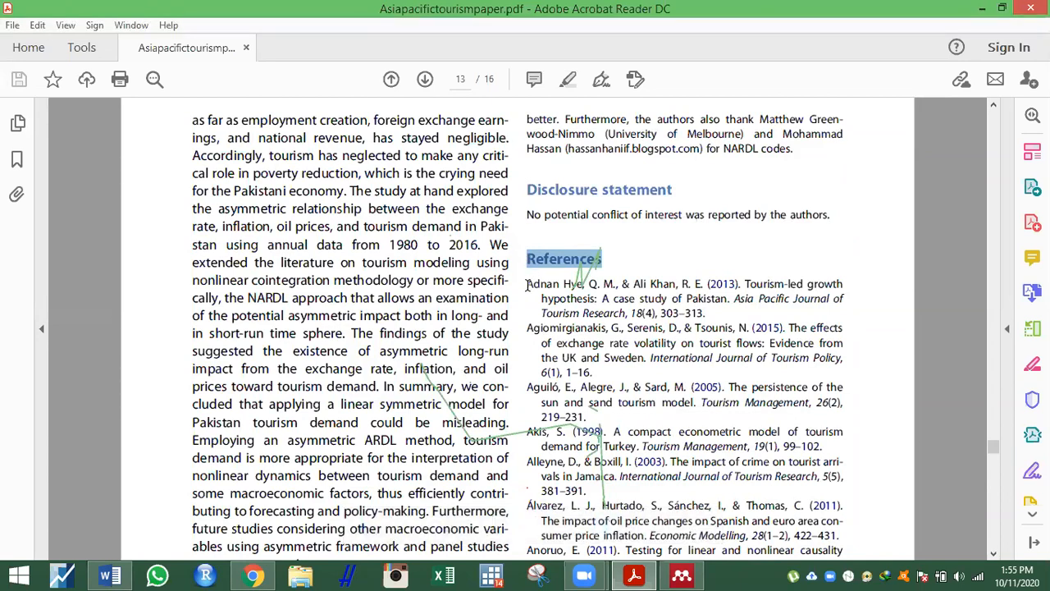
pyautogui.moveTo(525, 284)
pyautogui.mouseDown()
pyautogui.moveTo(623, 332)
pyautogui.moveTo(549, 382)
pyautogui.moveTo(730, 299)
pyautogui.moveTo(726, 321)
pyautogui.moveTo(713, 312)
pyautogui.mouseUp()
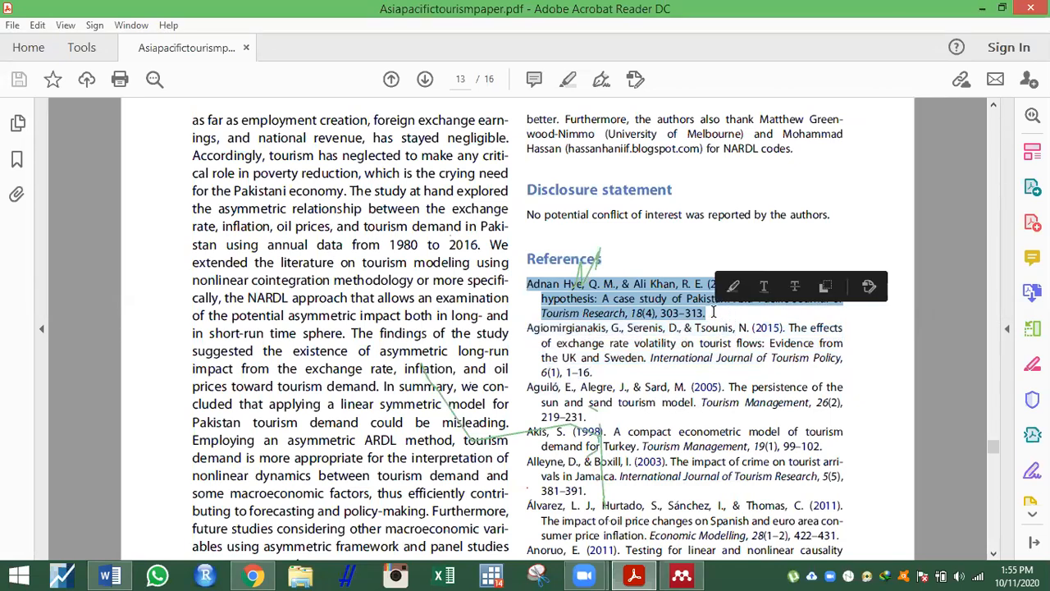
pyautogui.scroll(1, 960, 322)
# Go from the in-text citations on page 7 to page 14 and copy the 2006 reference on national carbon dioxide emissions from tourism
pyautogui.scroll(20, 960, 322)
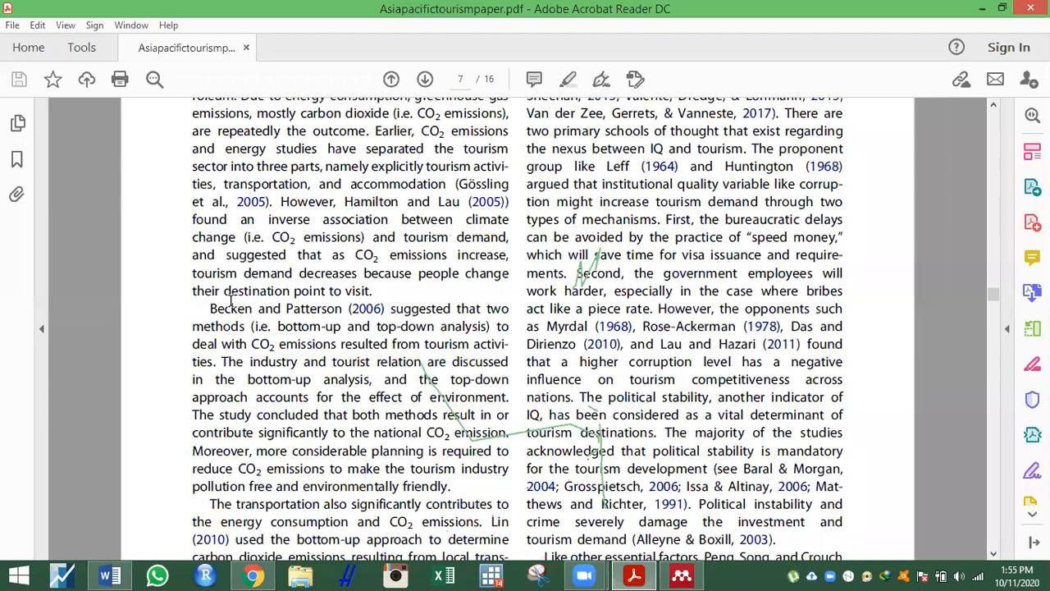
pyautogui.moveTo(996, 292); pyautogui.dragTo(985, 434)
pyautogui.moveTo(981, 502); pyautogui.dragTo(977, 487)
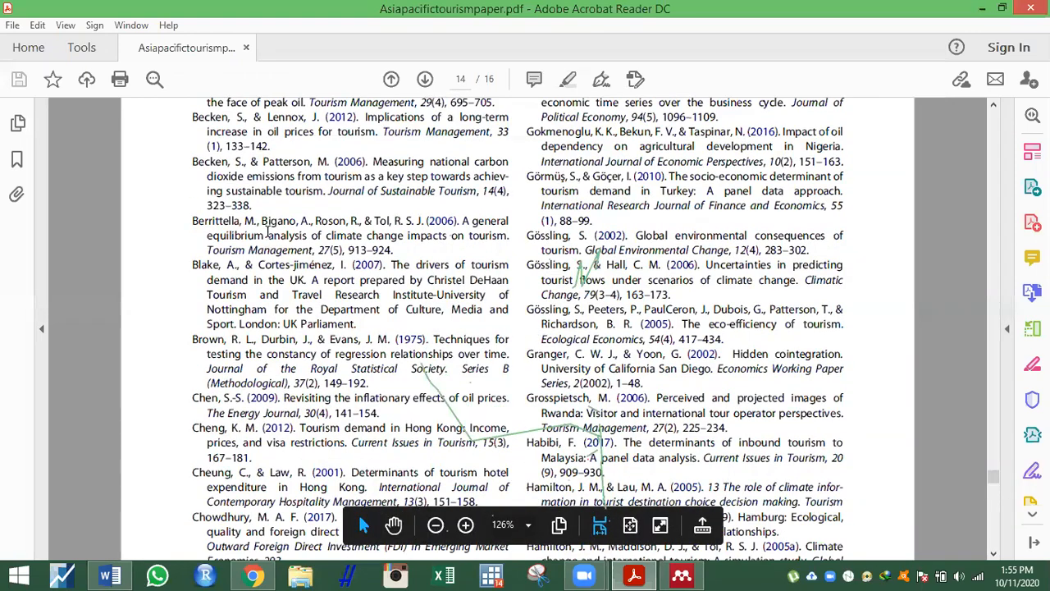
pyautogui.moveTo(194, 162)
pyautogui.mouseDown()
pyautogui.moveTo(281, 192)
pyautogui.moveTo(243, 207)
pyautogui.mouseUp()
pyautogui.rightClick(244, 206)
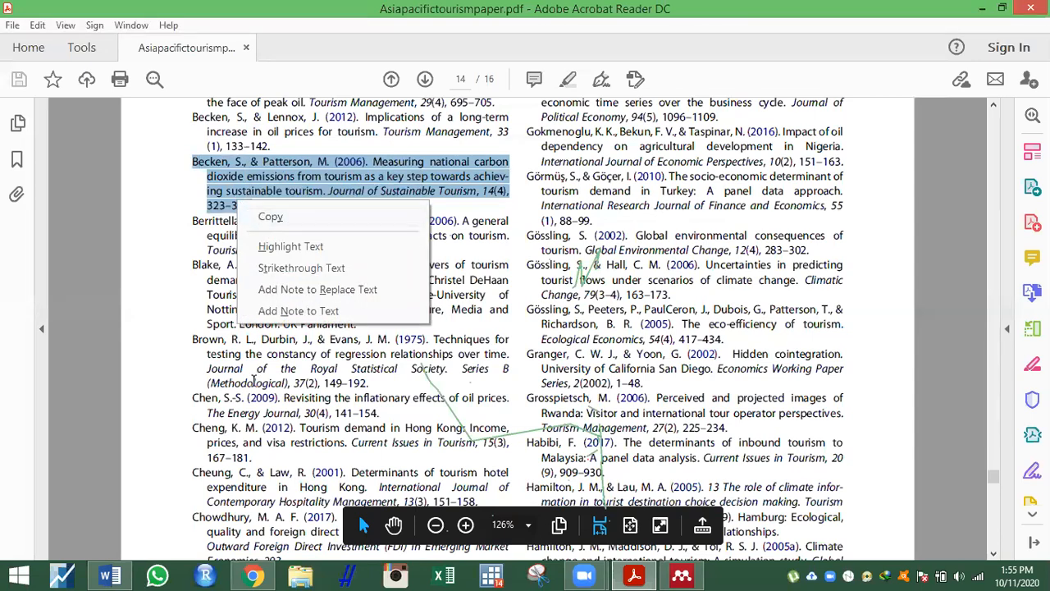
pyautogui.moveTo(252, 378); pyautogui.dragTo(246, 472)
# Switch to Chrome, search Google Scholar for the copied reference instead of the previous article, and view the result's citation formats
pyautogui.click(252, 575)
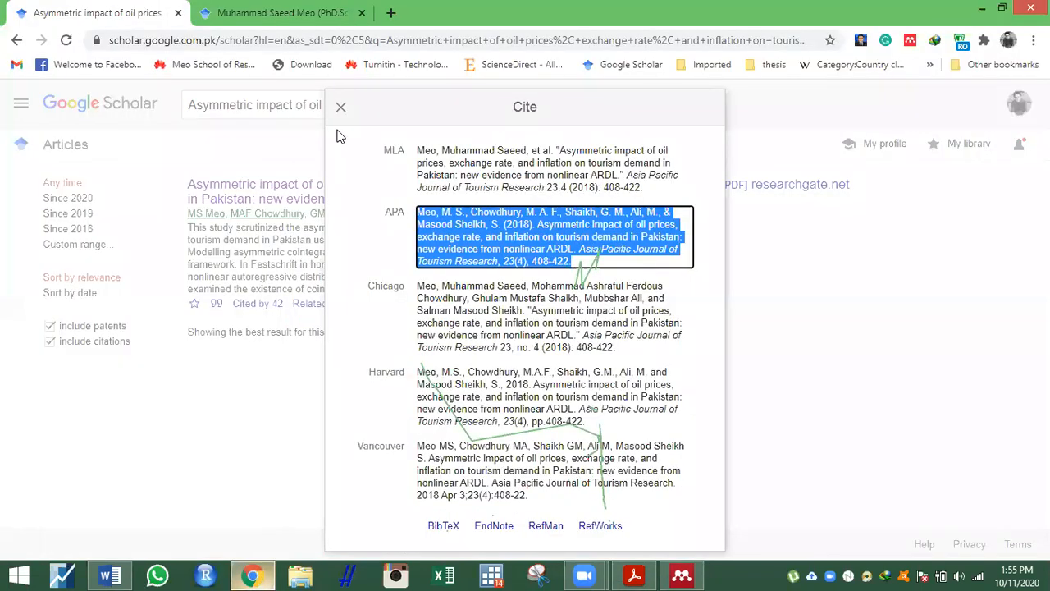
pyautogui.click(343, 109)
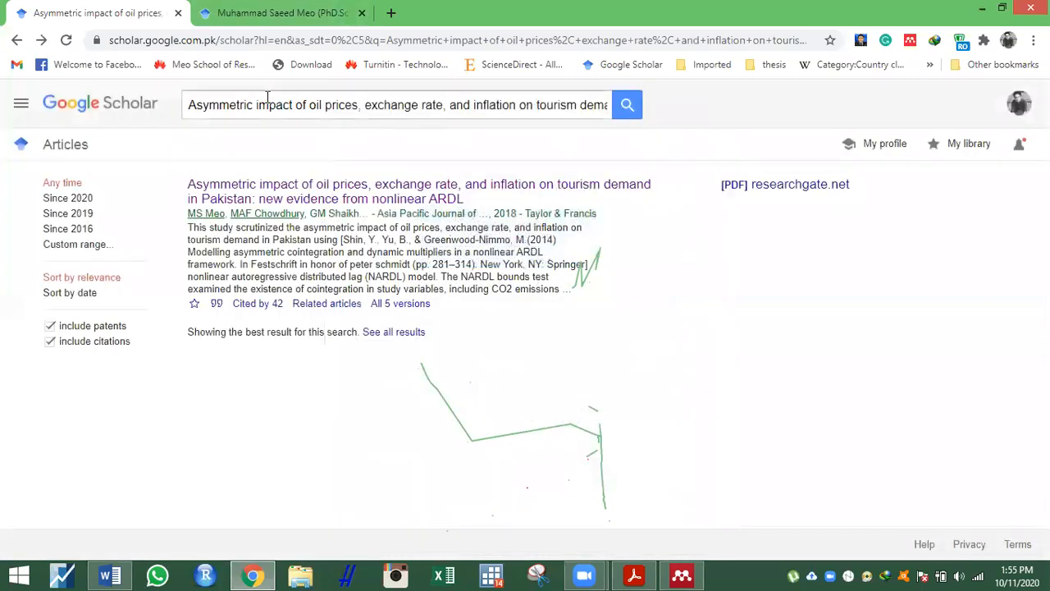
pyautogui.doubleClick(266, 104)
pyautogui.hotkey('ctrl', 'v')
pyautogui.hotkey('ctrl', 'a')
pyautogui.hotkey('ctrl', 'v')
pyautogui.press('Return')
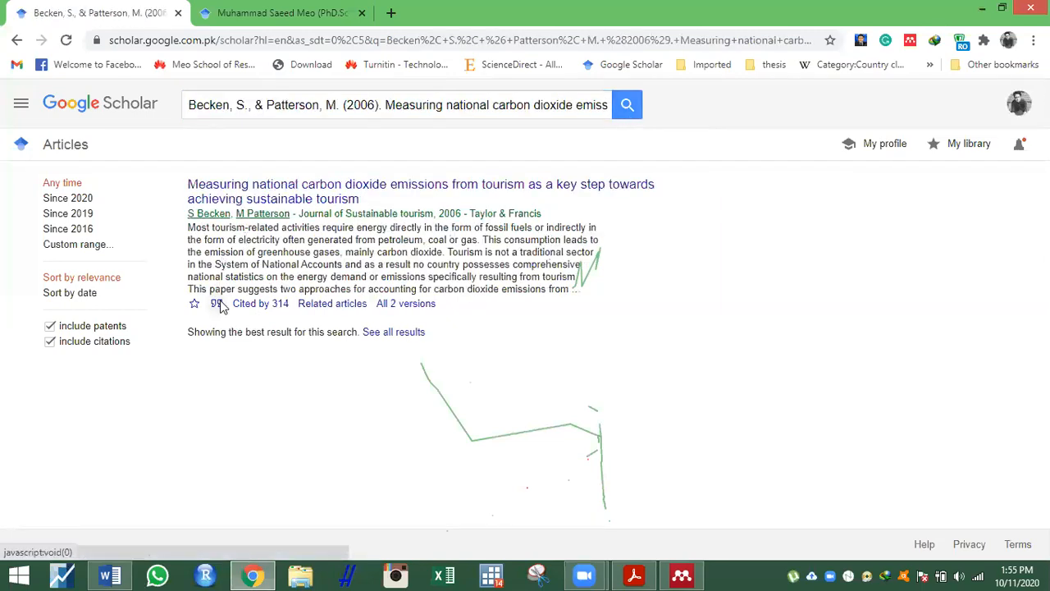
pyautogui.click(217, 304)
pyautogui.click(792, 284)
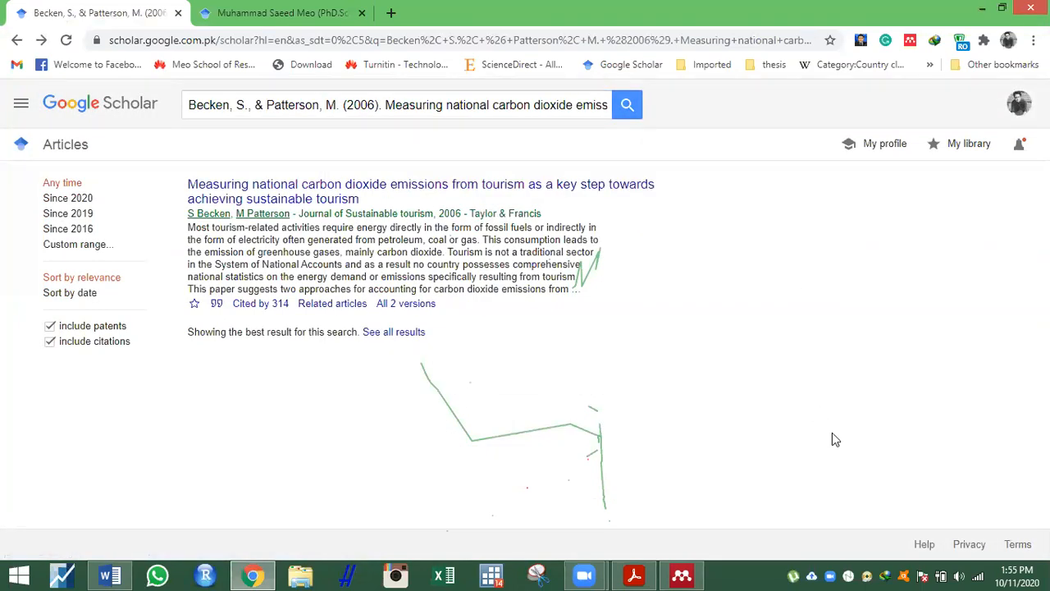
# Glance at Mendeley Desktop, then return to Word and add the line "Software" below the bibliography reference
pyautogui.click(682, 574)
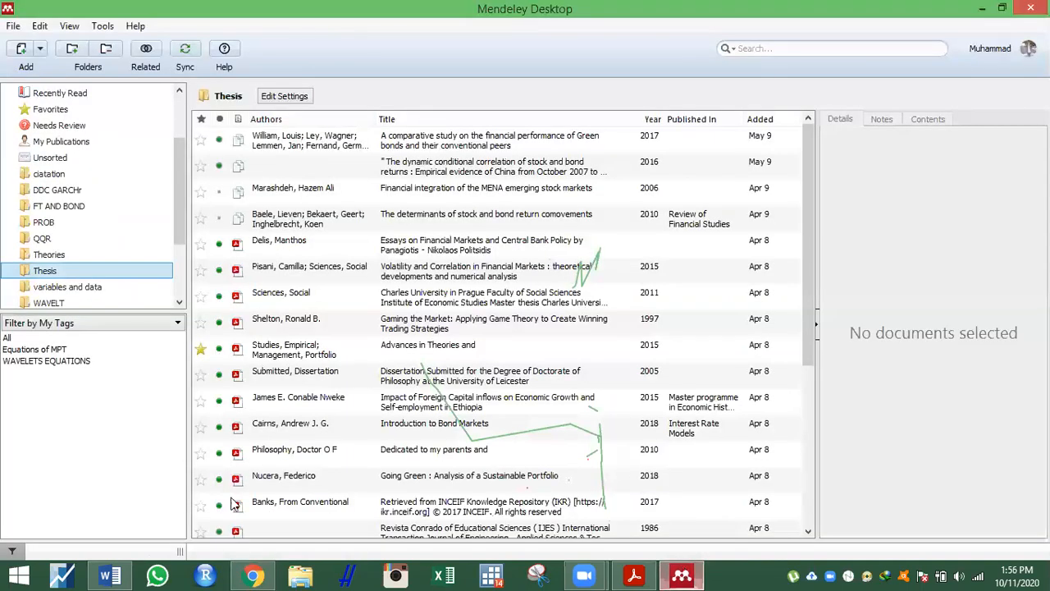
pyautogui.click(107, 574)
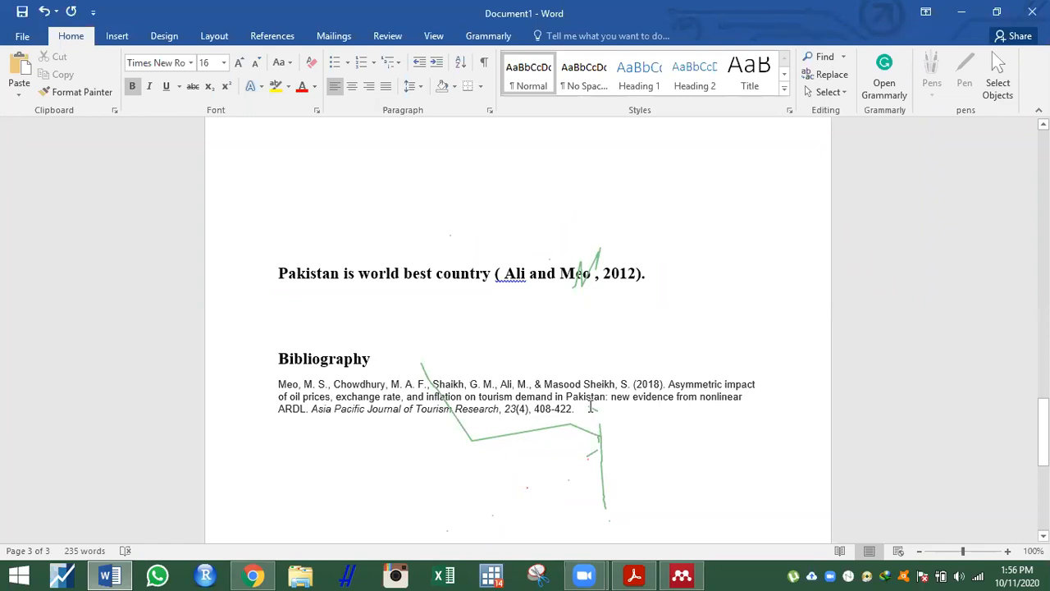
pyautogui.click(591, 407)
pyautogui.press('Return')
pyautogui.write('software')
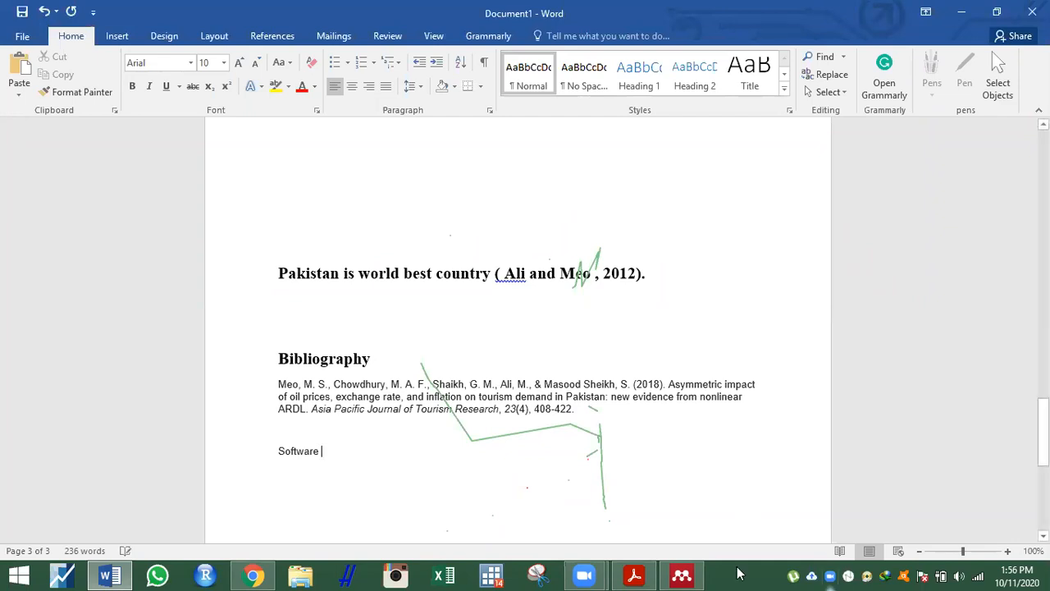
# Switch to Mendeley Desktop and browse the documents in the Theories and PROB folders
pyautogui.click(683, 574)
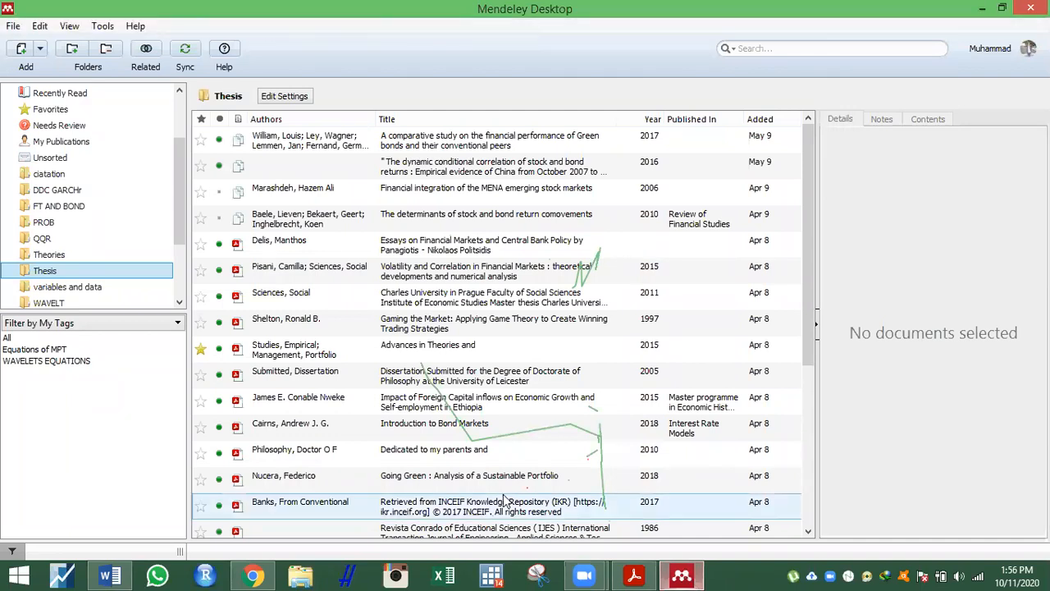
pyautogui.click(56, 256)
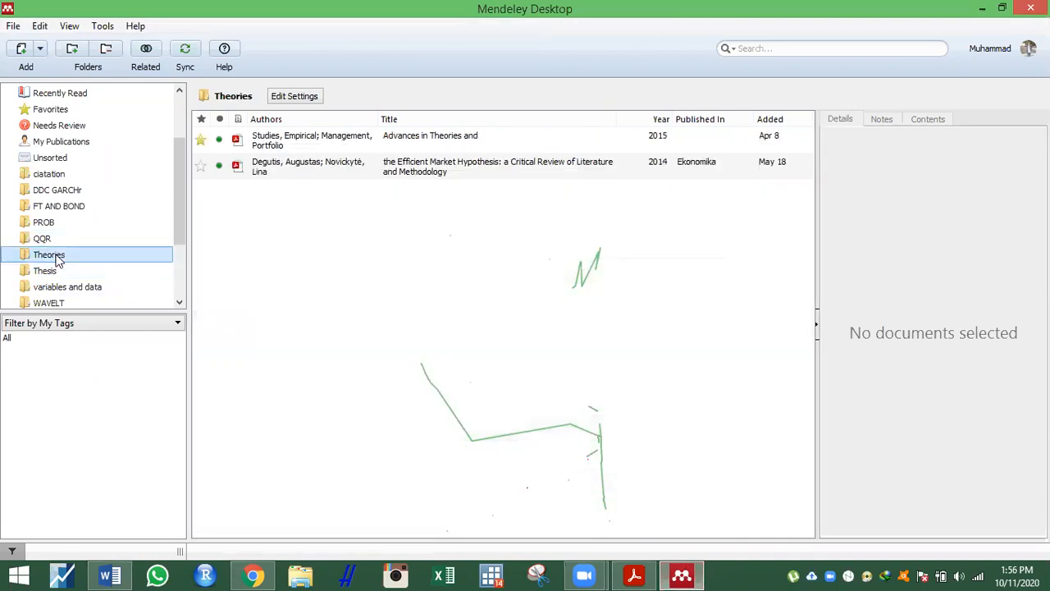
pyautogui.click(33, 224)
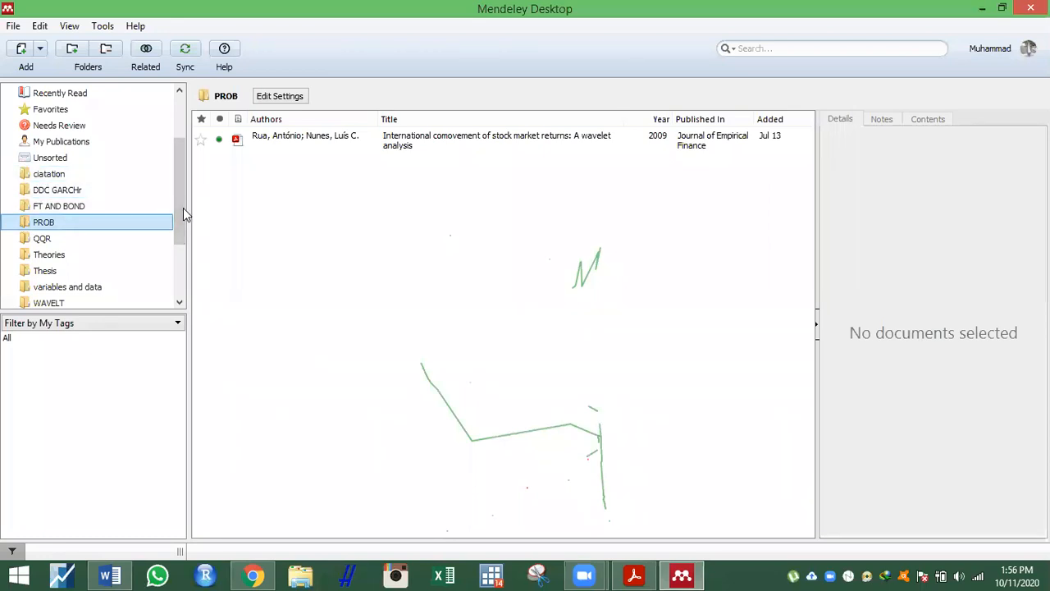
pyautogui.moveTo(180, 207); pyautogui.dragTo(177, 276)
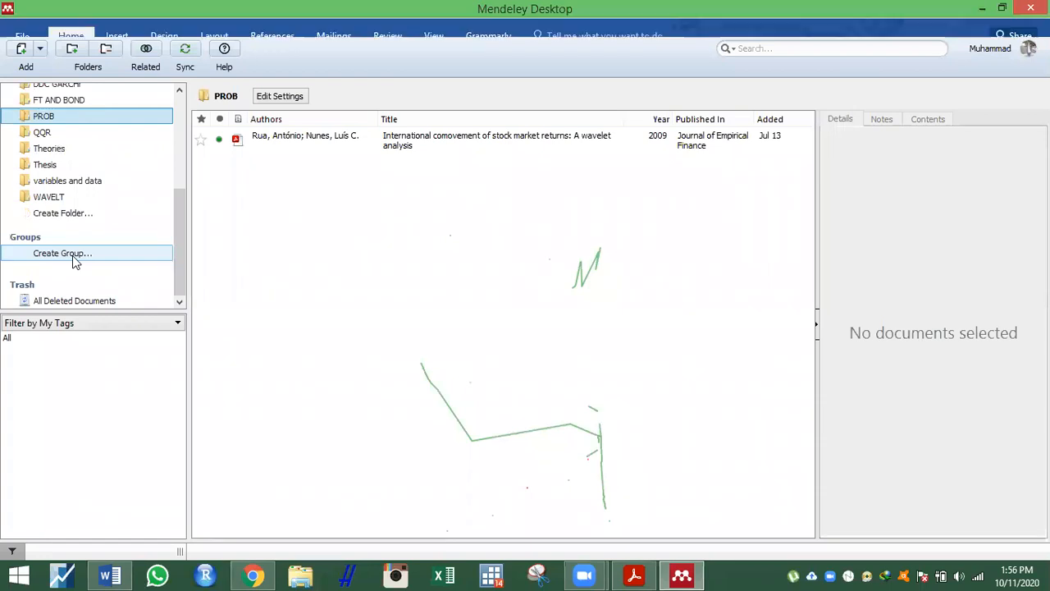
# View the options for creating a group, cancel the form, and show the documents in the QQR folder
pyautogui.click(72, 255)
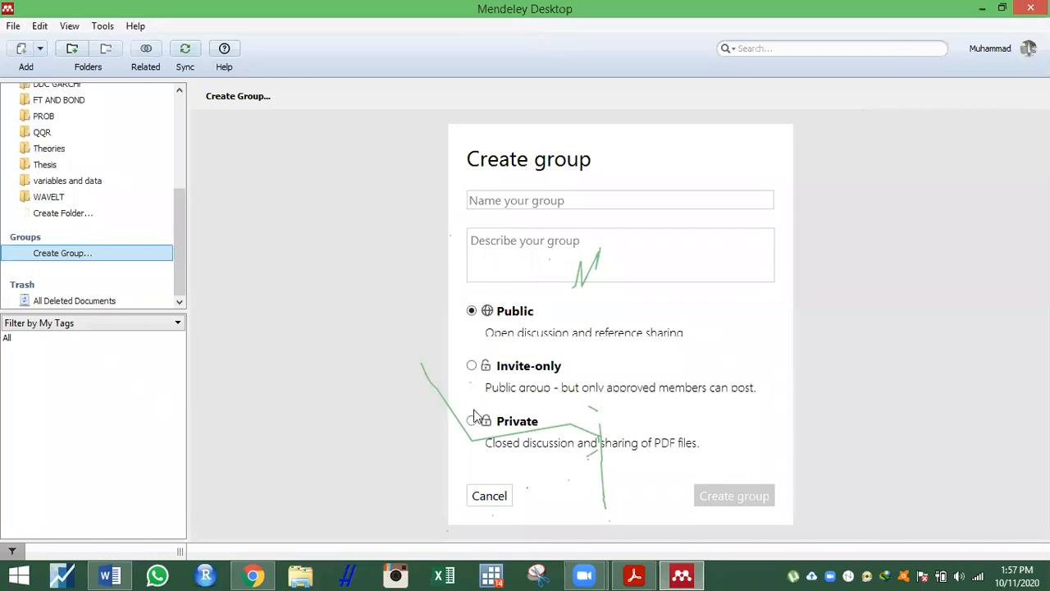
pyautogui.click(489, 497)
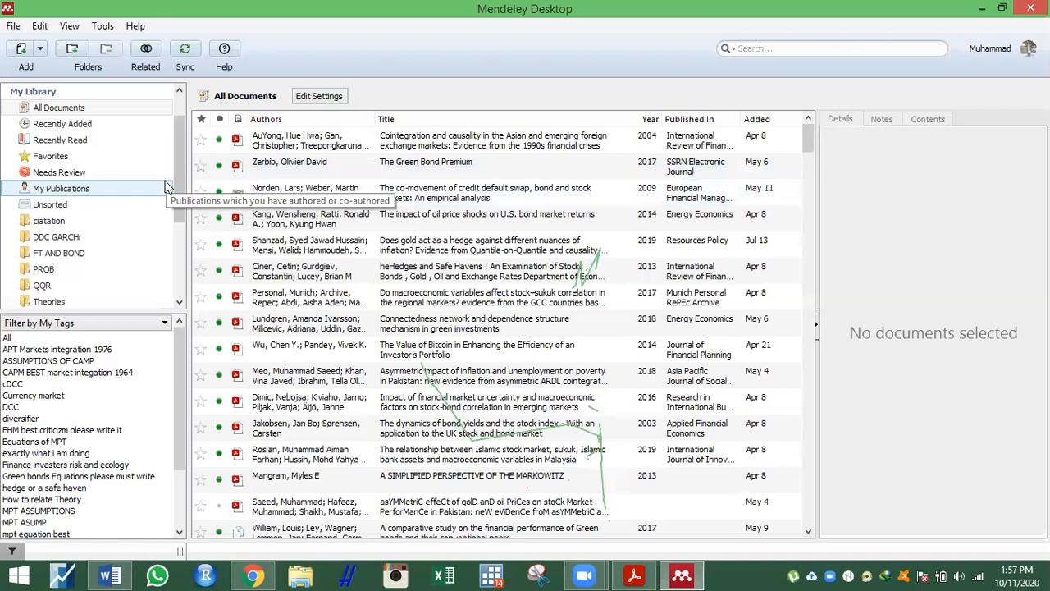
pyautogui.scroll(-1, 178, 205)
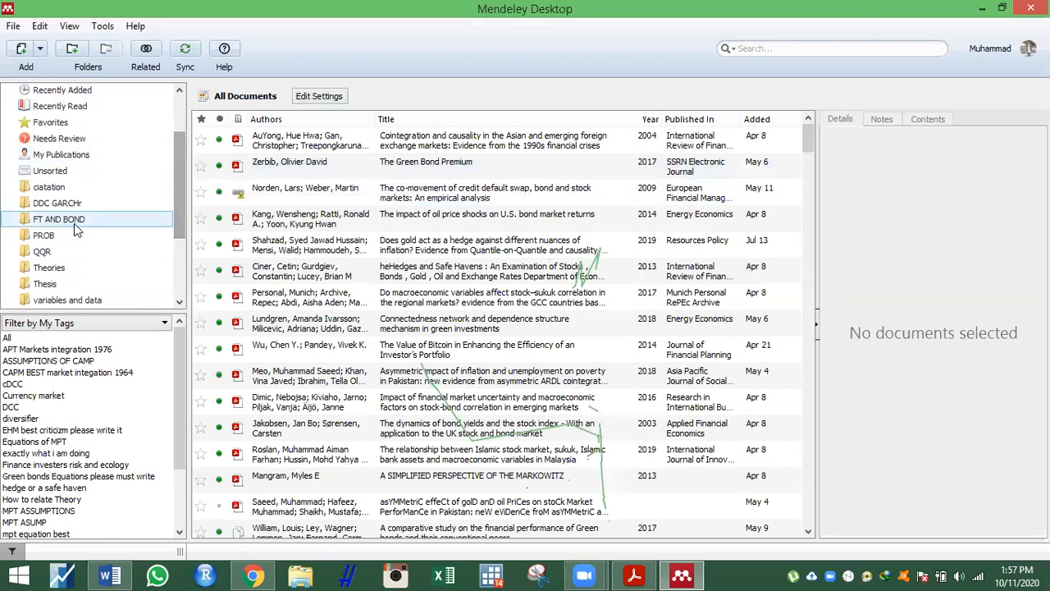
pyautogui.click(42, 252)
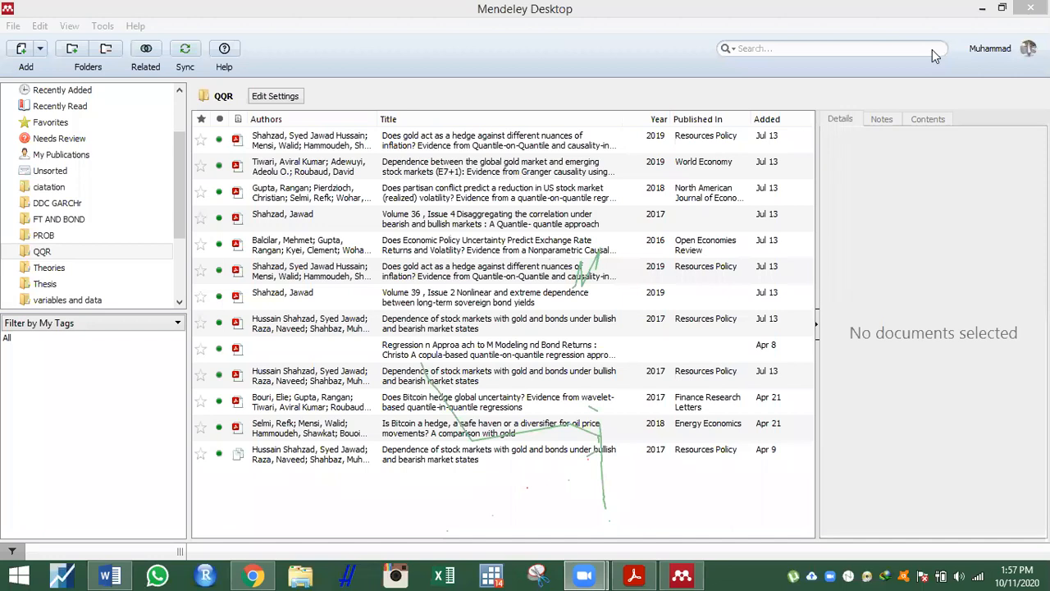
# Restore Mendeley Desktop to a smaller window and minimize the Word, Chrome and Acrobat Reader windows
pyautogui.press('super+Down')
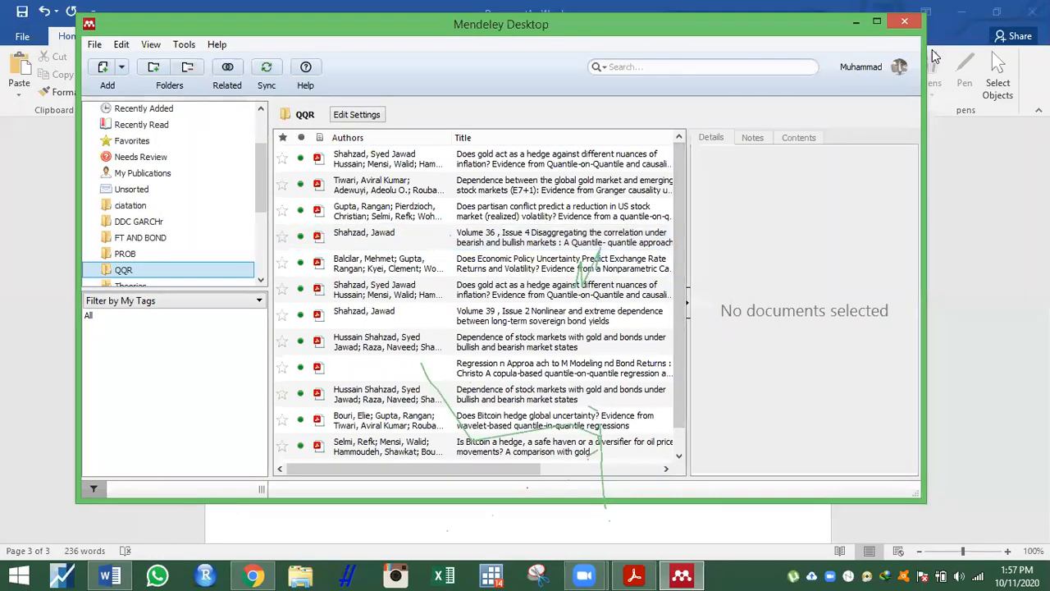
pyautogui.click(934, 56)
pyautogui.press('super+Right')
pyautogui.click(960, 14)
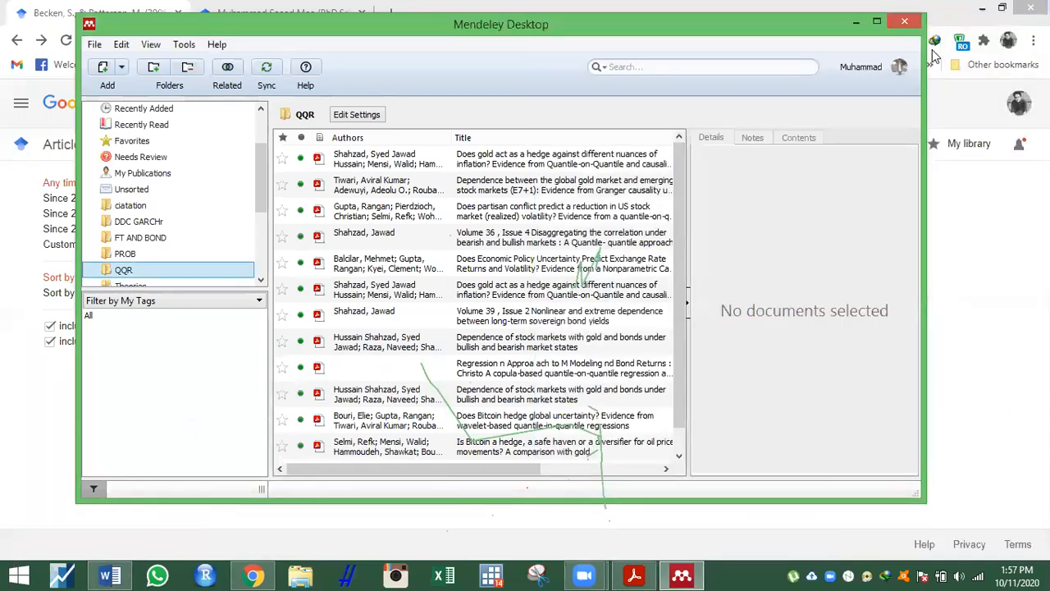
pyautogui.click(982, 8)
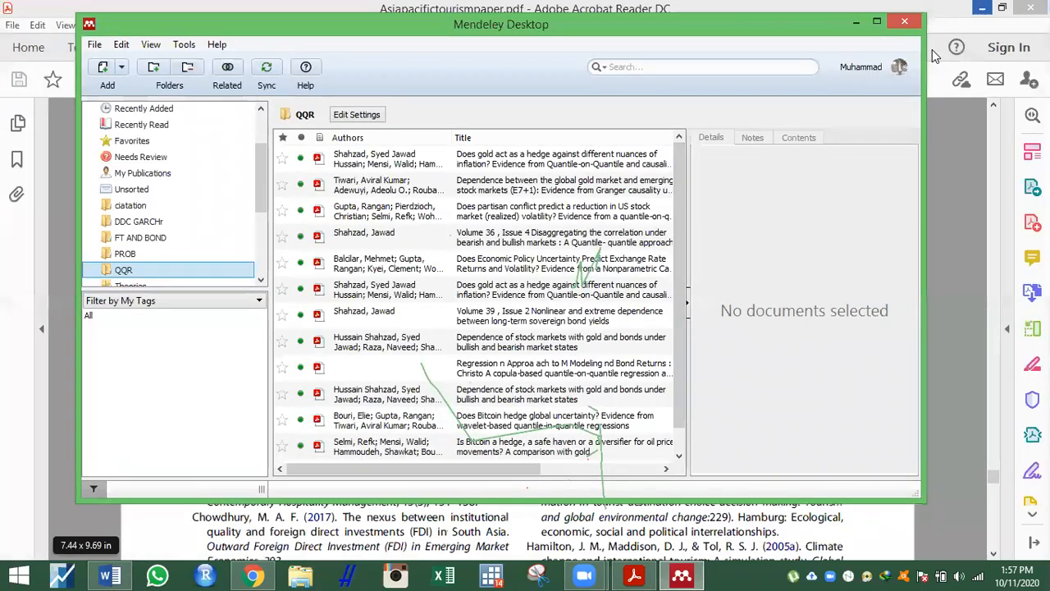
pyautogui.click(982, 8)
pyautogui.click(982, 8)
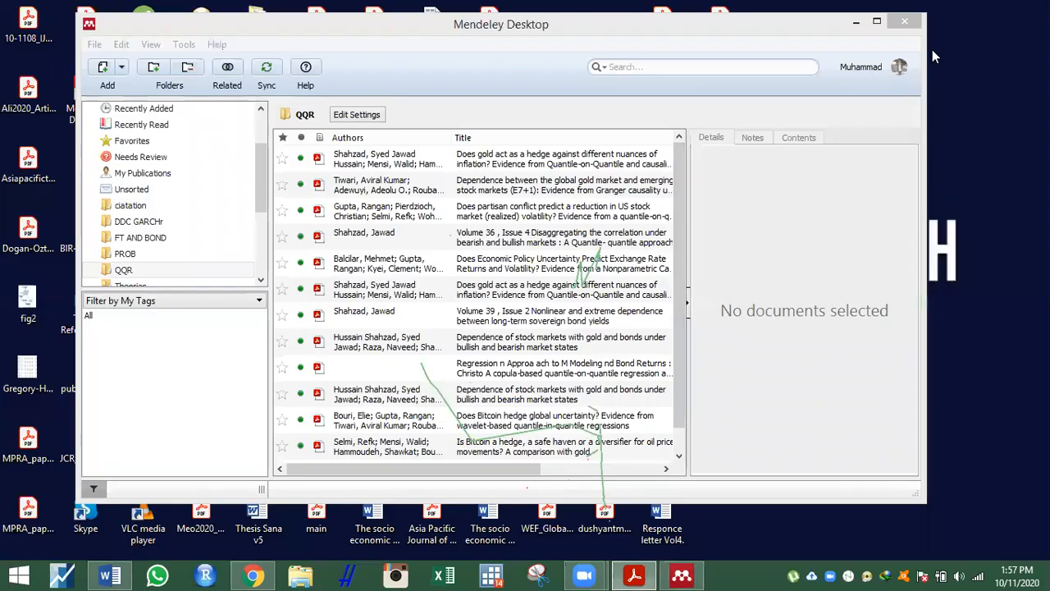
pyautogui.click(447, 28)
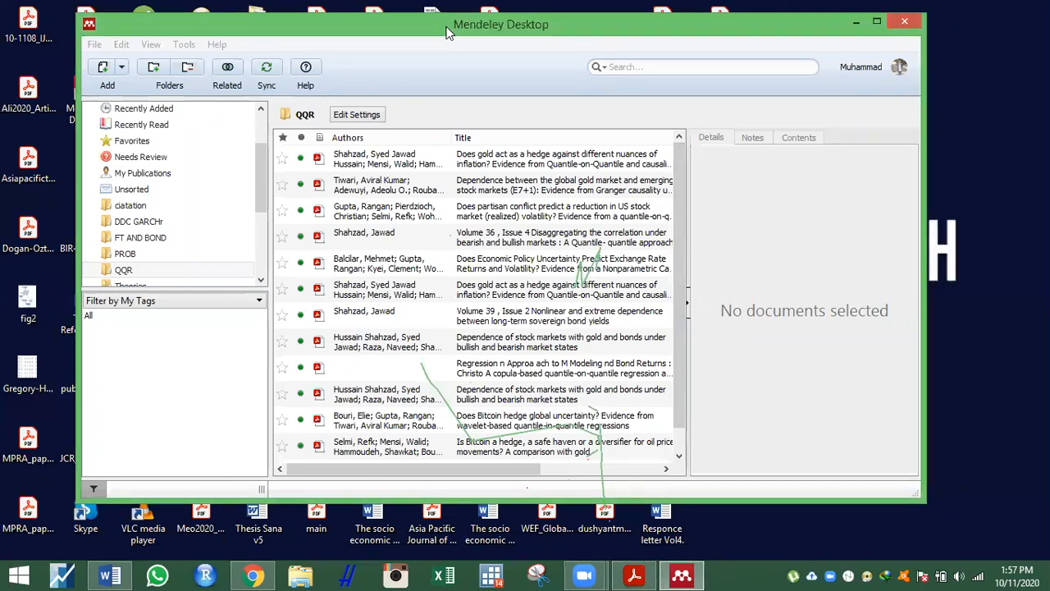
pyautogui.moveTo(447, 30); pyautogui.dragTo(151, 32)
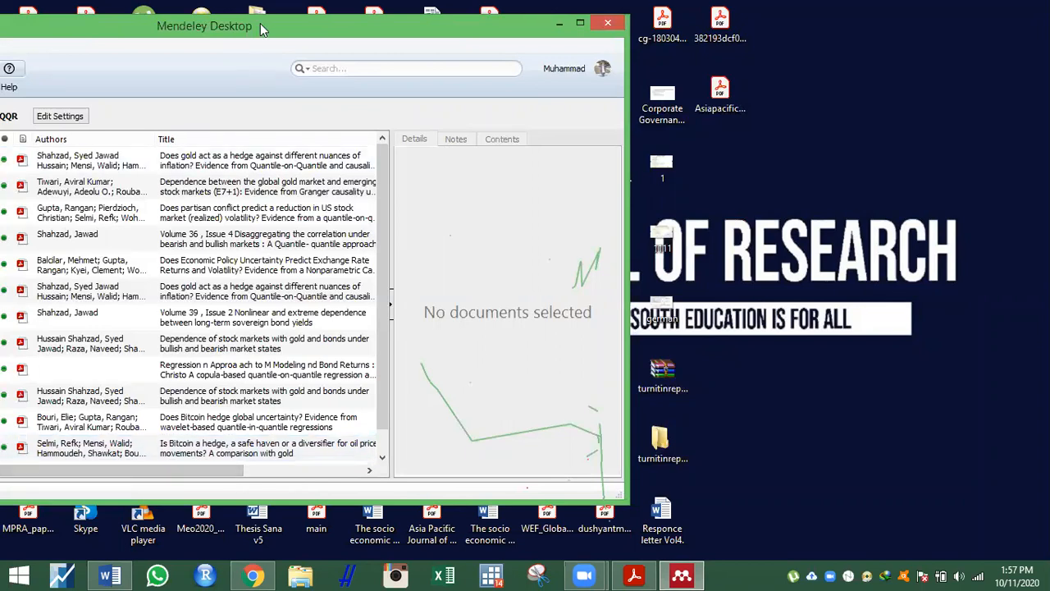
pyautogui.moveTo(266, 23); pyautogui.dragTo(576, 138)
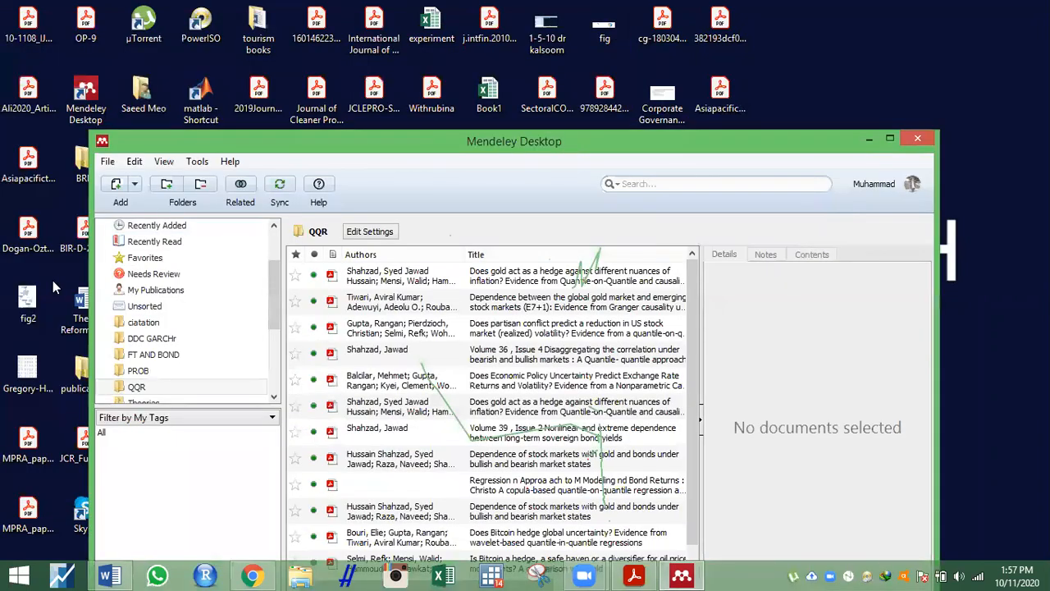
pyautogui.moveTo(274, 289); pyautogui.dragTo(275, 315)
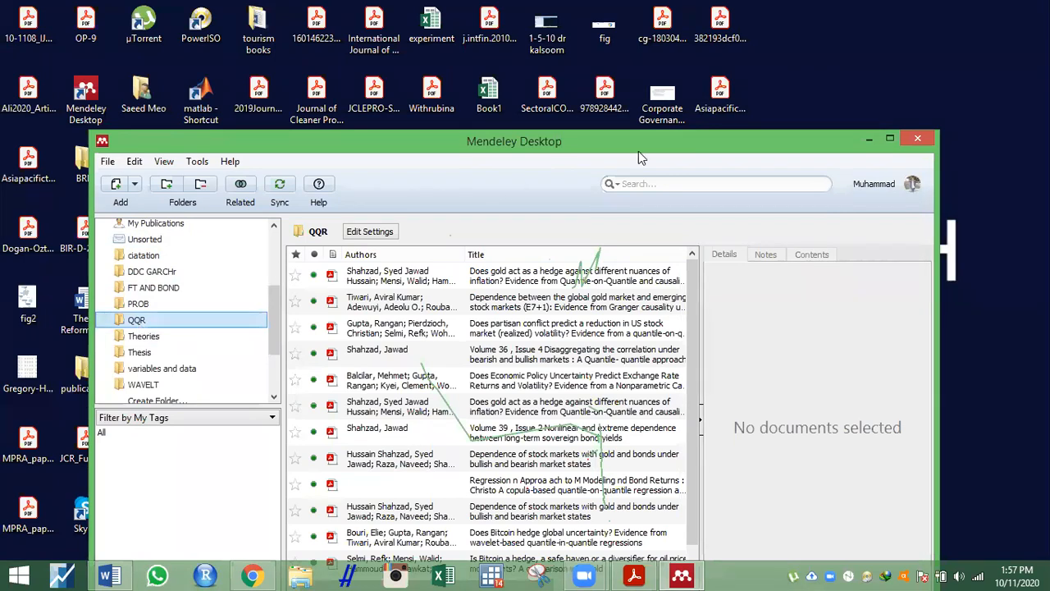
pyautogui.moveTo(720, 94); pyautogui.dragTo(599, 351)
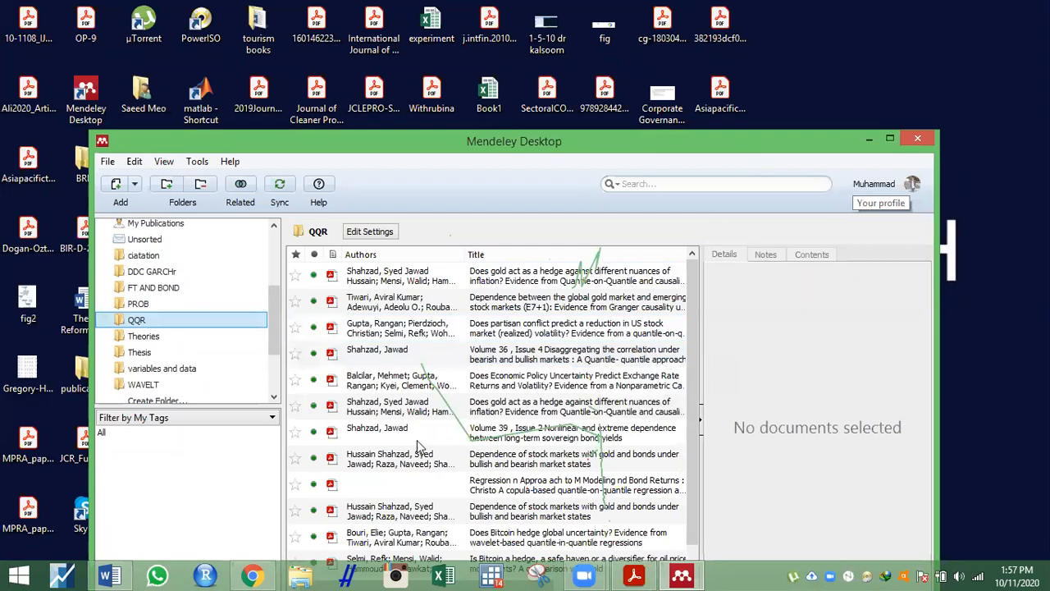
# Maximize Mendeley Desktop, sync the library, and restore the window to its smaller size
pyautogui.click(889, 139)
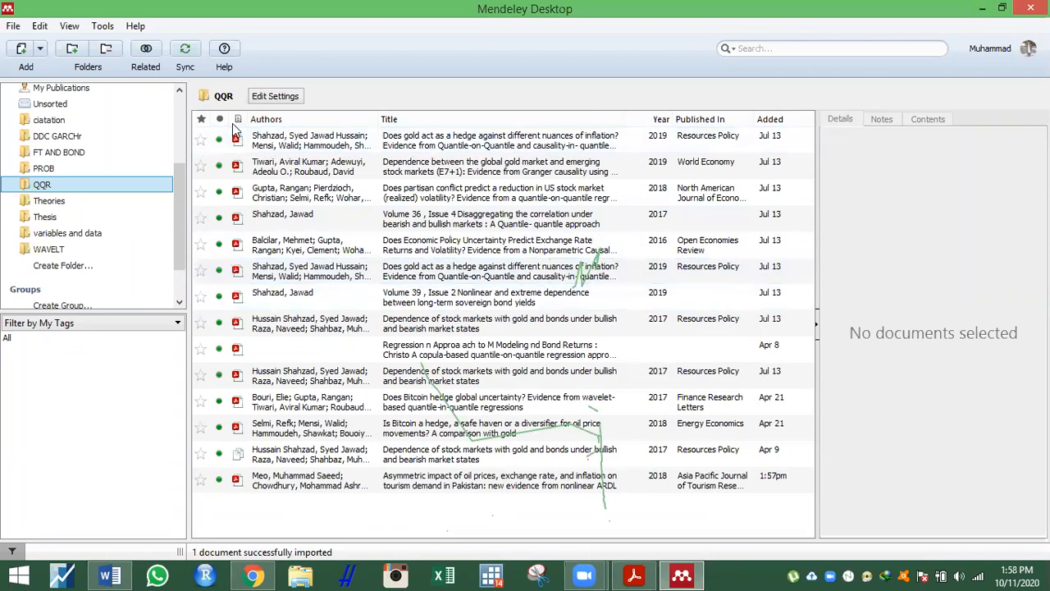
pyautogui.click(187, 50)
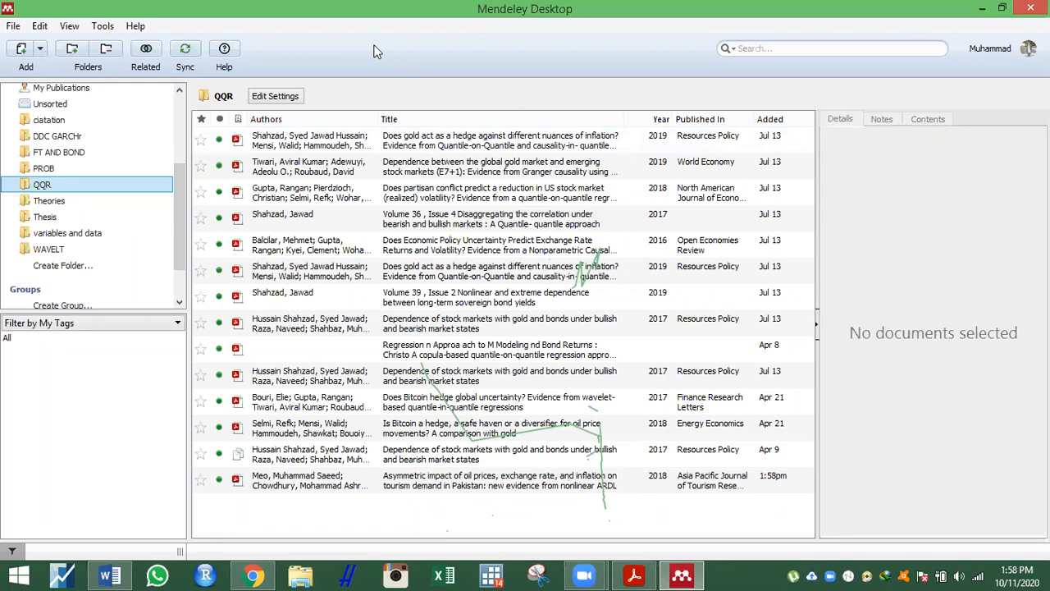
pyautogui.moveTo(435, 9); pyautogui.dragTo(456, 72)
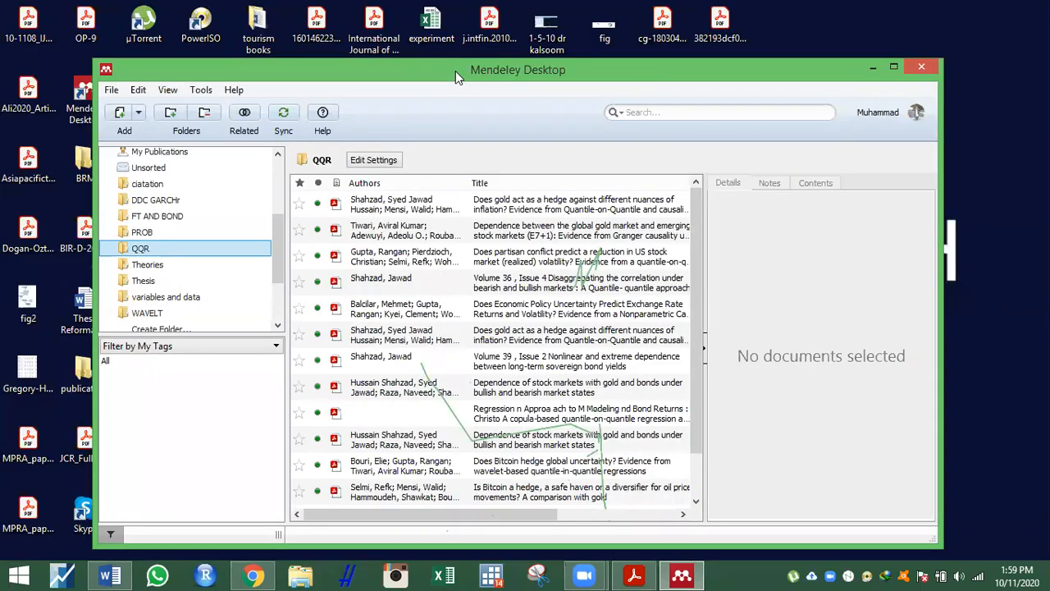
# Switch to Word, maximize the document window and display the referencing tools that include Mendeley Cite-O-Matic
pyautogui.click(105, 574)
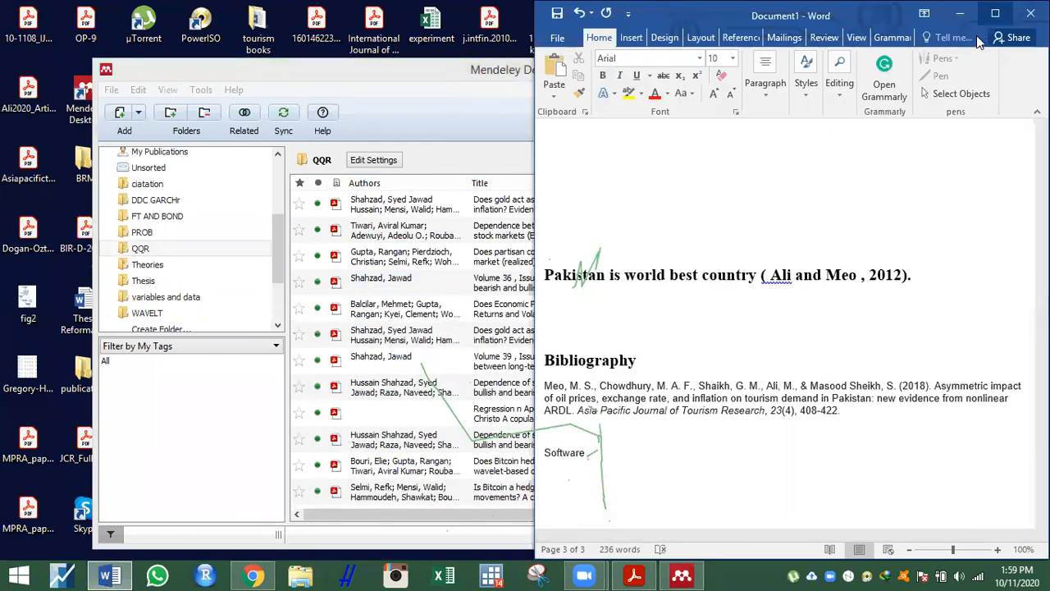
pyautogui.click(994, 13)
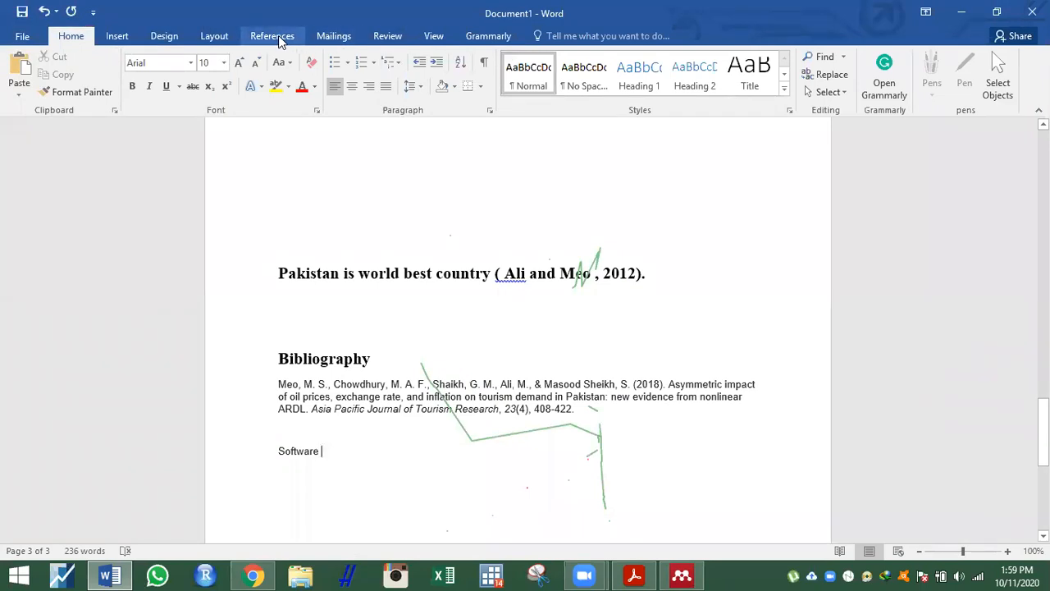
pyautogui.click(277, 38)
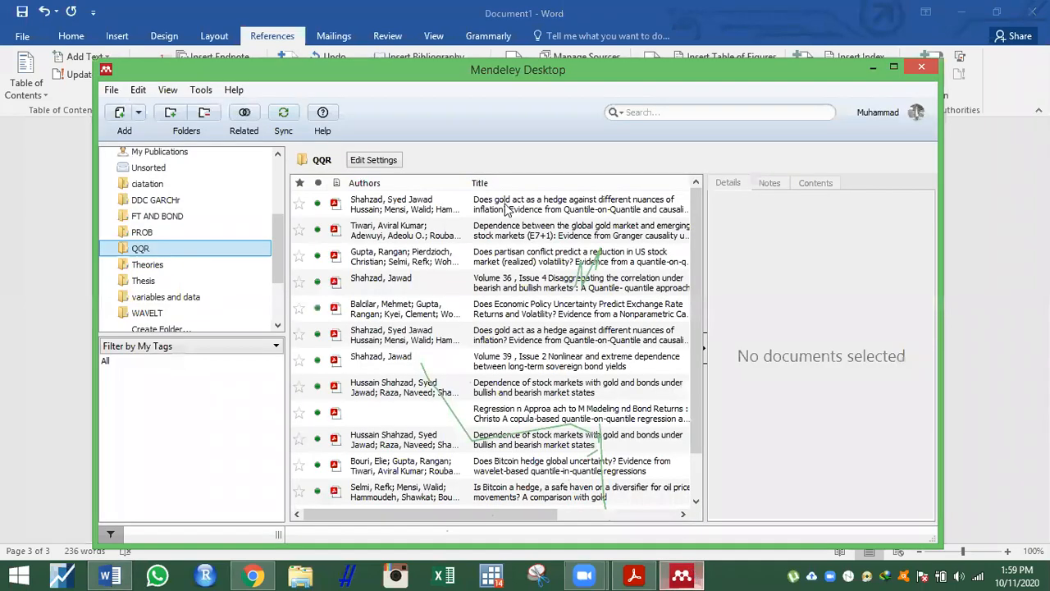
# Look up the MS Word plugin option in Mendeley Desktop, then return to the Word document
pyautogui.click(202, 90)
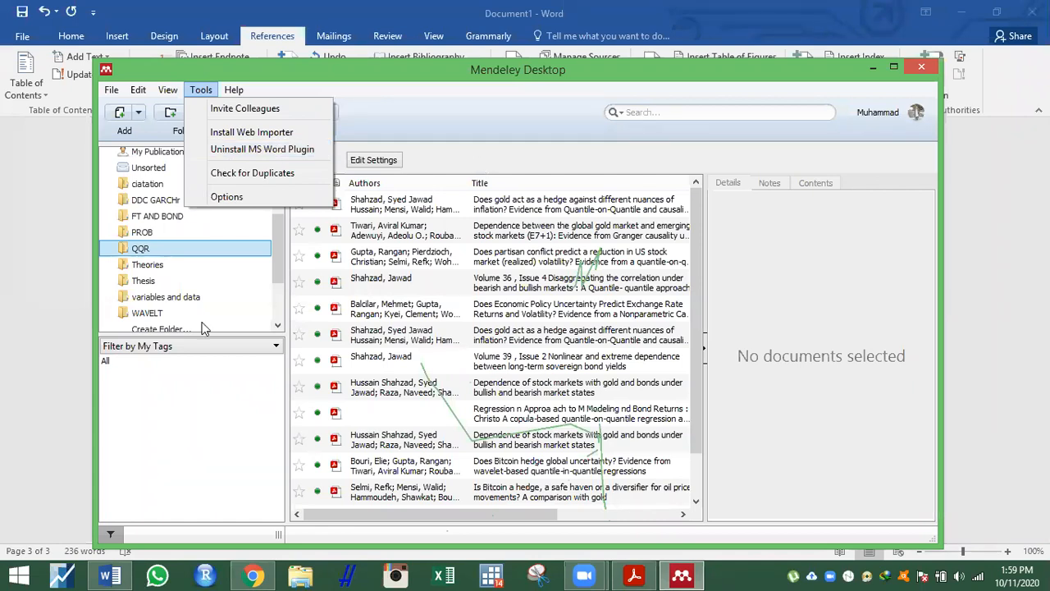
pyautogui.click(105, 574)
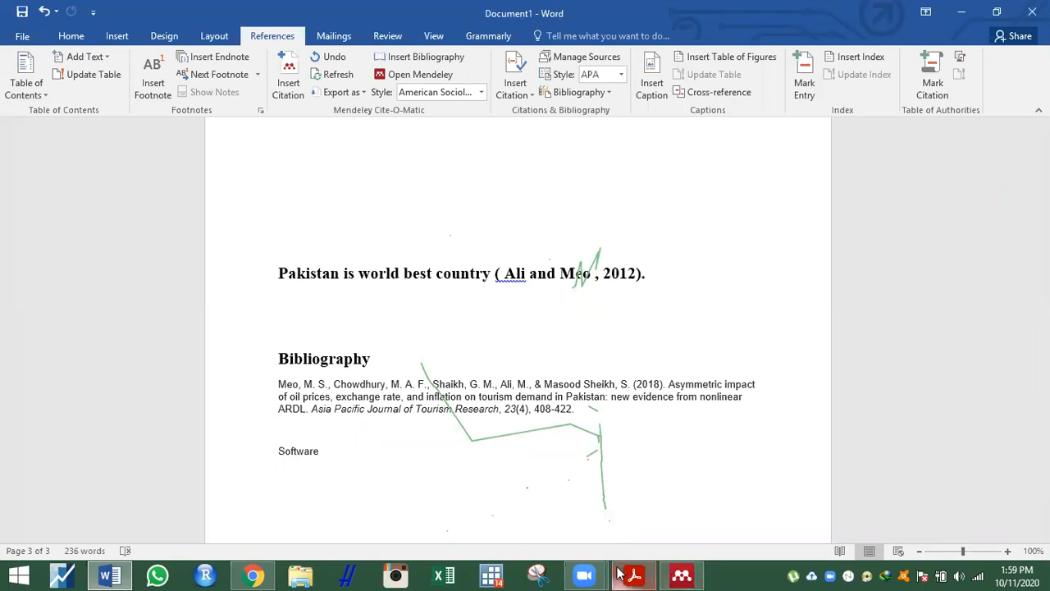
pyautogui.press('Return')
pyautogui.moveTo(630, 570)
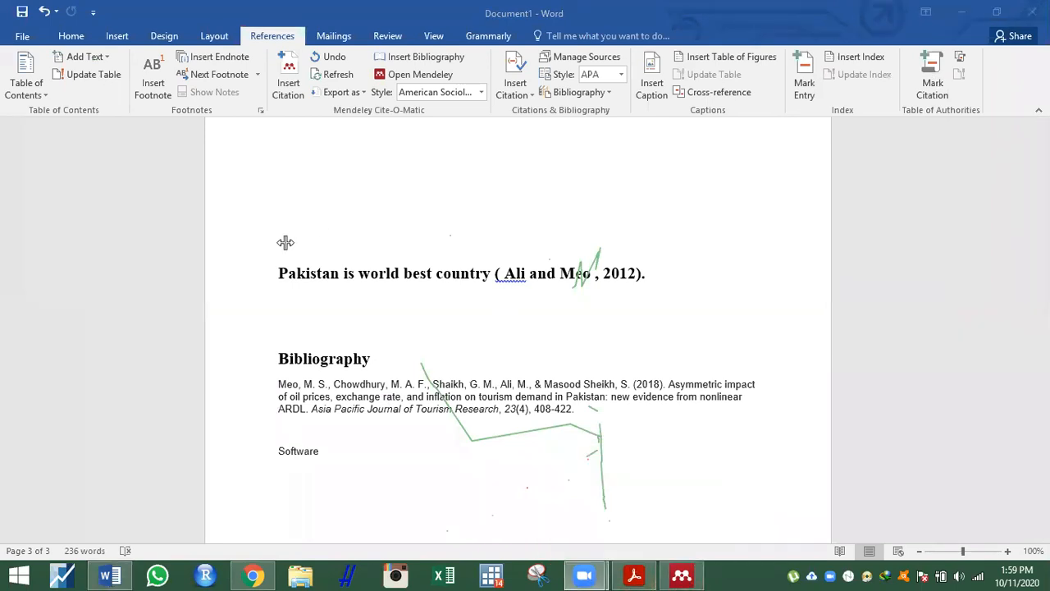
# Minimize Word, reposition the Mendeley Desktop window on the desktop and minimize it as well
pyautogui.click(961, 12)
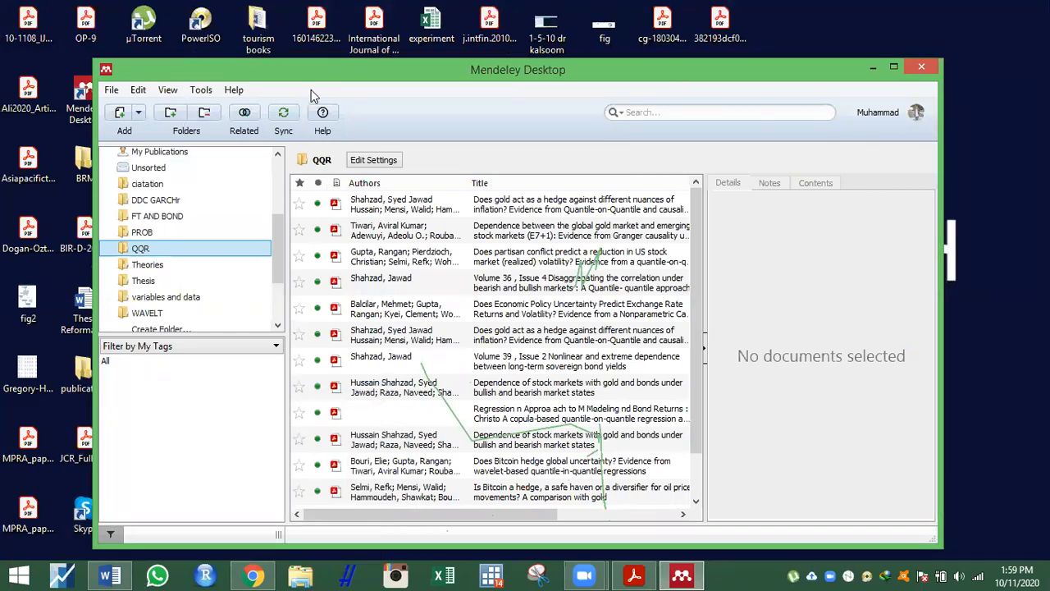
pyautogui.moveTo(310, 90); pyautogui.dragTo(133, 67)
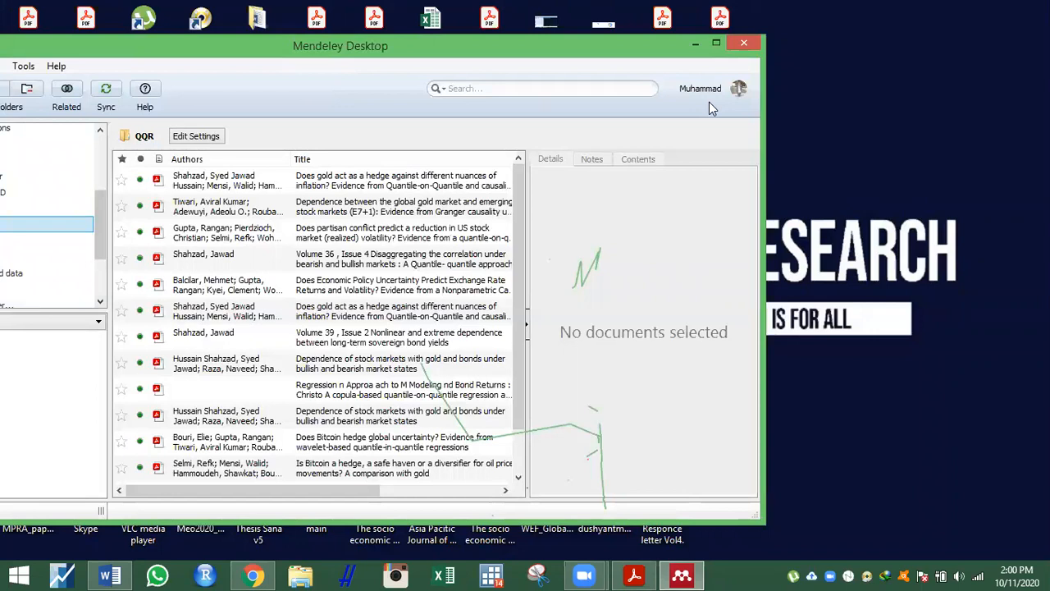
pyautogui.moveTo(661, 44); pyautogui.dragTo(872, 46)
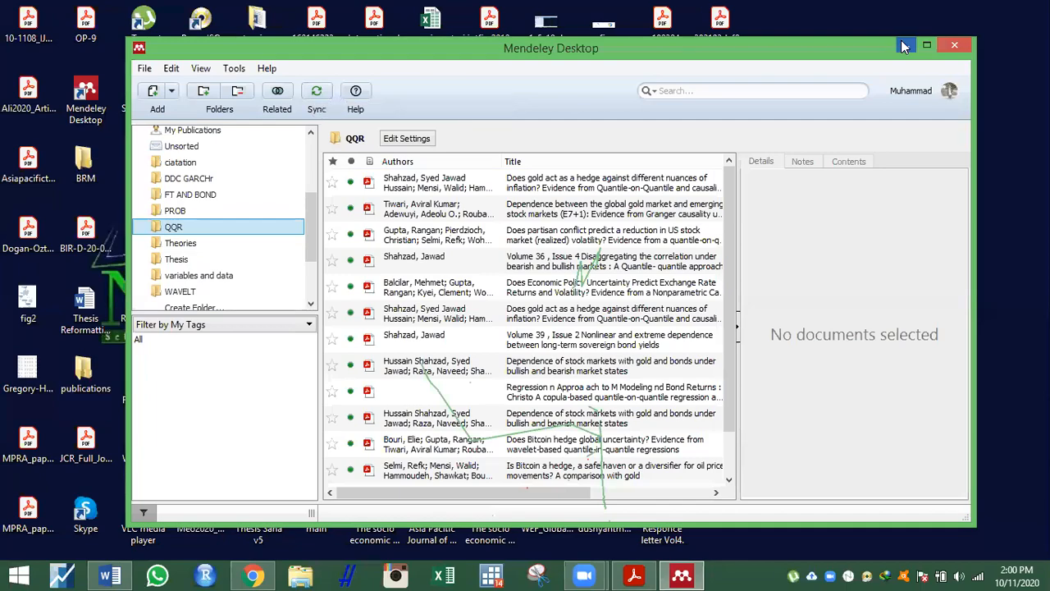
pyautogui.click(903, 47)
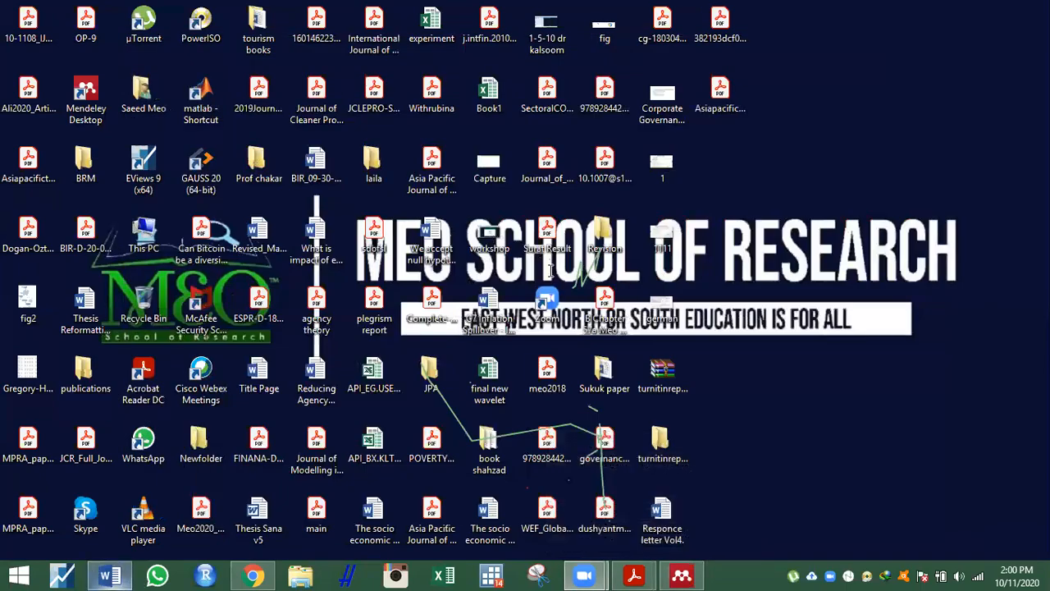
# Return to Word and add the line "Paksitan facing lots of chanllengei" below the sentence "Pakistan is world best country"
pyautogui.click(109, 575)
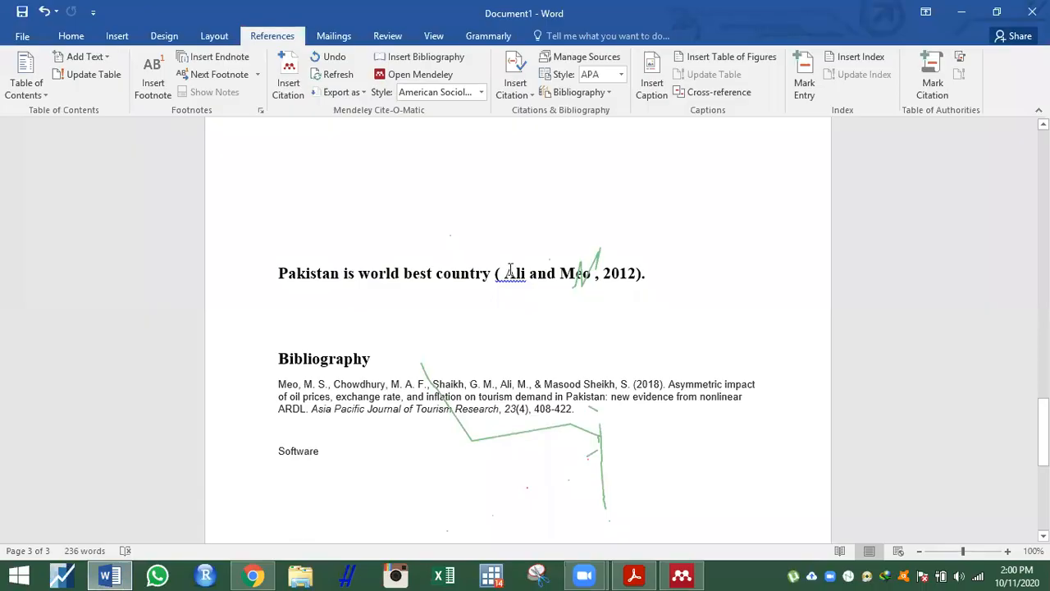
pyautogui.click(665, 268)
pyautogui.press('Return')
pyautogui.press('Return')
pyautogui.write('Me')
pyautogui.press('BackSpace')
pyautogui.press('BackSpace')
pyautogui.write('pa')
pyautogui.press('BackSpace')
pyautogui.press('BackSpace')
pyautogui.write('Pk')
pyautogui.press('BackSpace')
pyautogui.write('aksitan facing lots of chanllengeis')
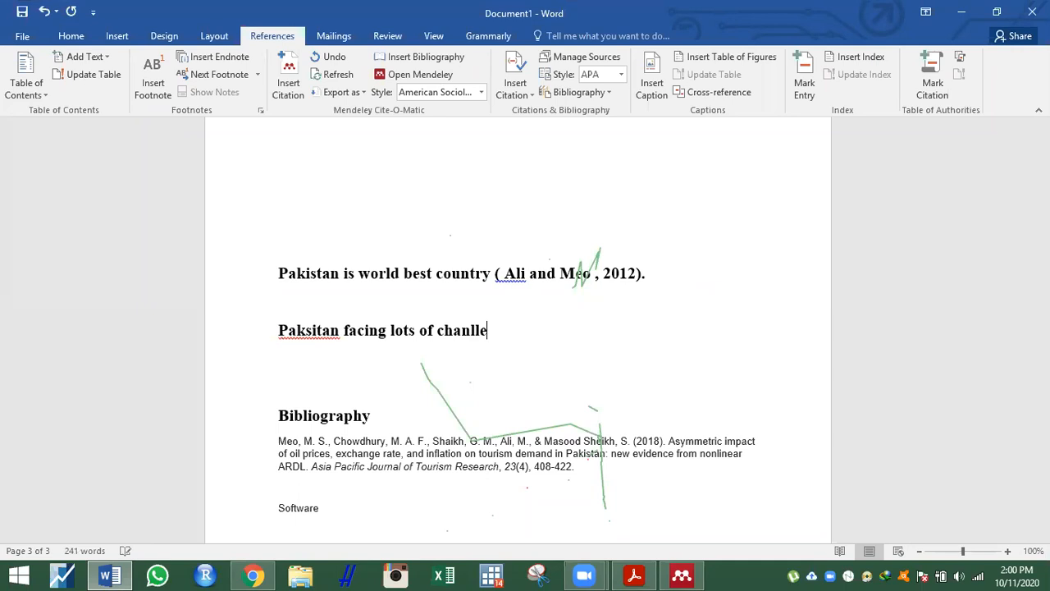
pyautogui.press('BackSpace')
pyautogui.press('BackSpace')
# Correct the misspelled words in the new sentence to "challenges" and "Pakistan", and end it with a period
pyautogui.click(500, 327)
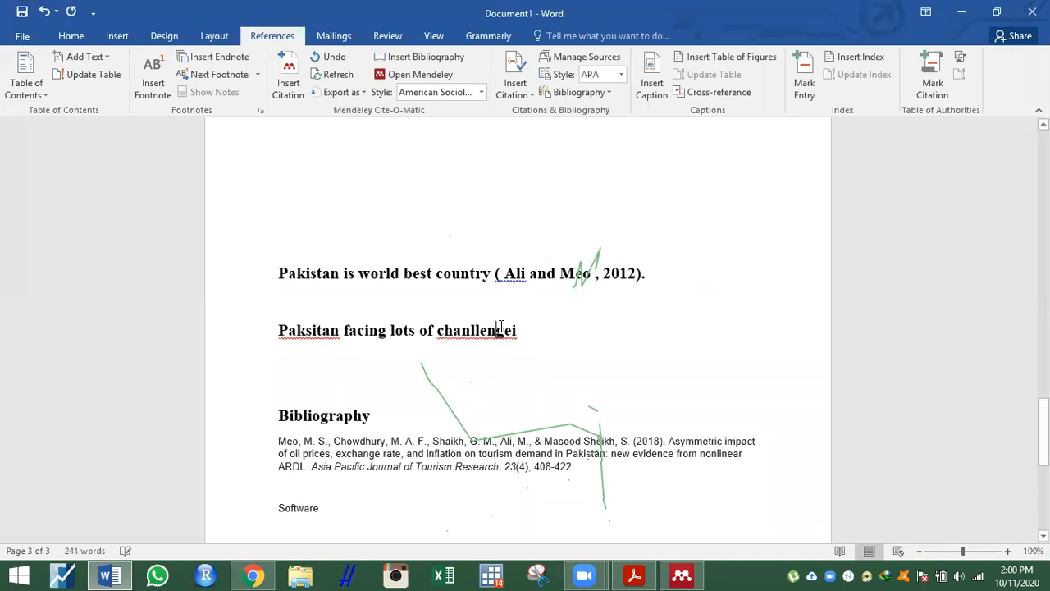
pyautogui.rightClick(502, 330)
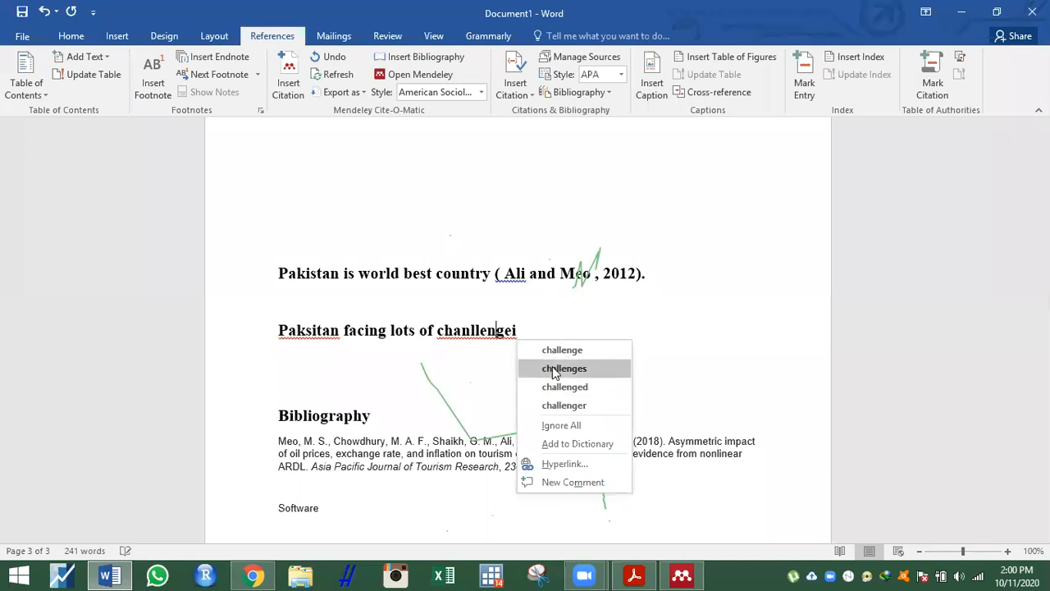
pyautogui.click(564, 368)
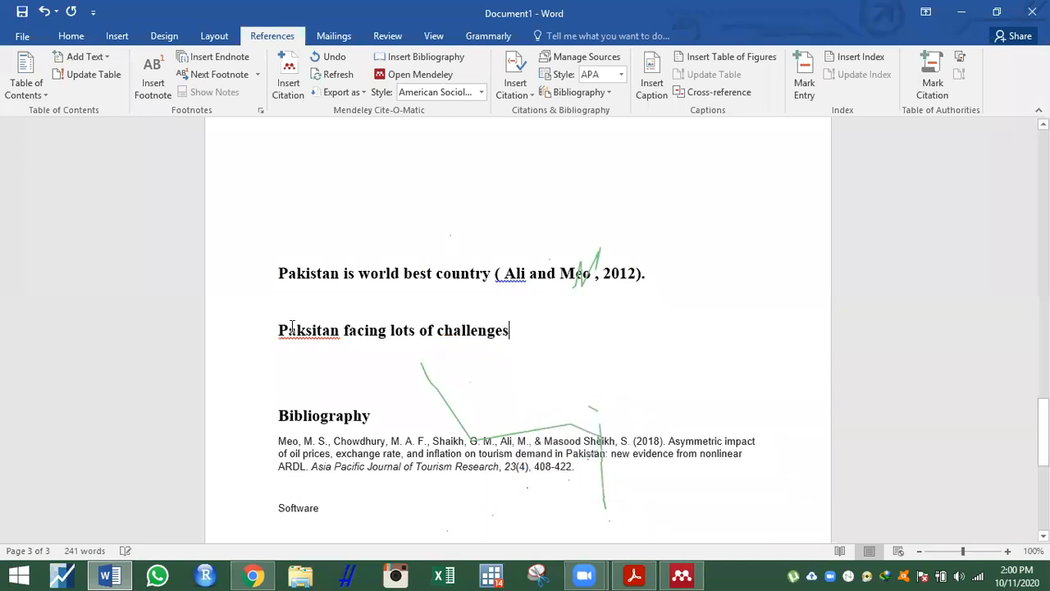
pyautogui.rightClick(335, 332)
pyautogui.click(371, 347)
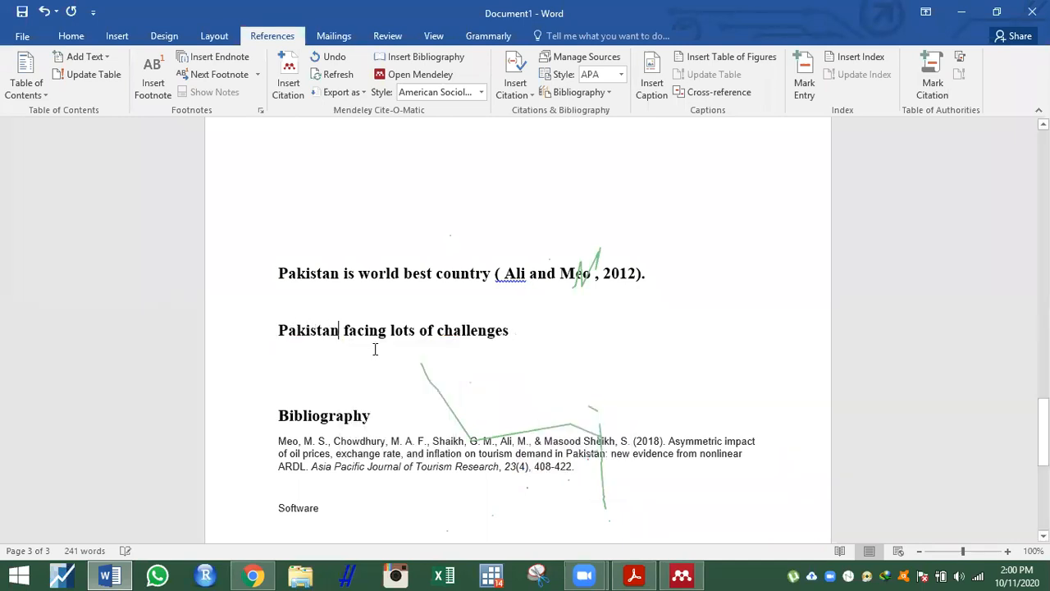
pyautogui.click(523, 333)
pyautogui.write('.')
# Insert a Mendeley citation before the new sentence for the 2018 article on oil prices, exchange rate, and inflation, searching by the author's surname
pyautogui.click(297, 80)
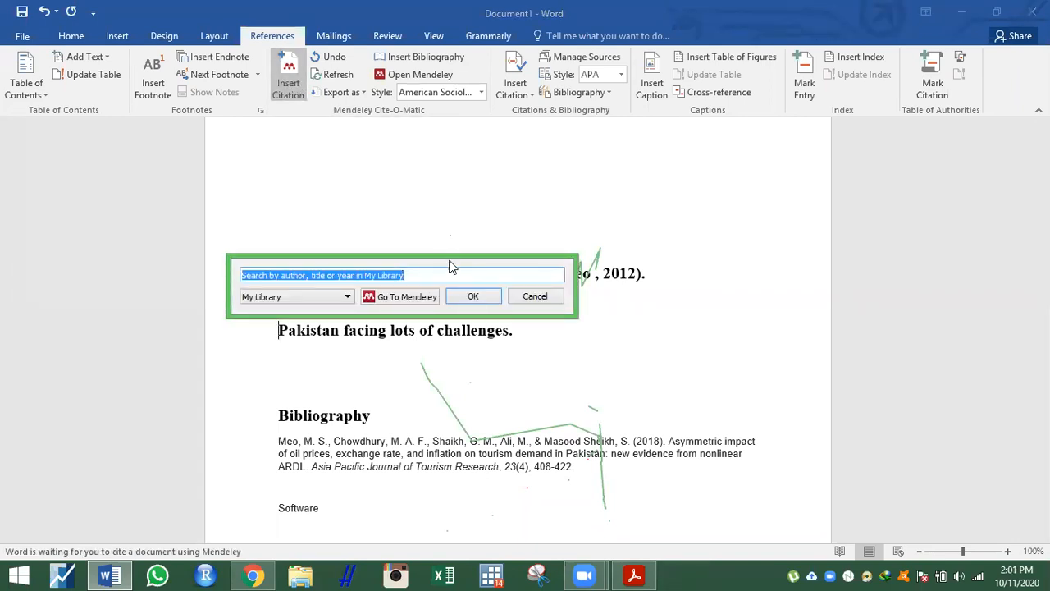
pyautogui.moveTo(450, 264); pyautogui.dragTo(505, 235)
pyautogui.write('MEO')
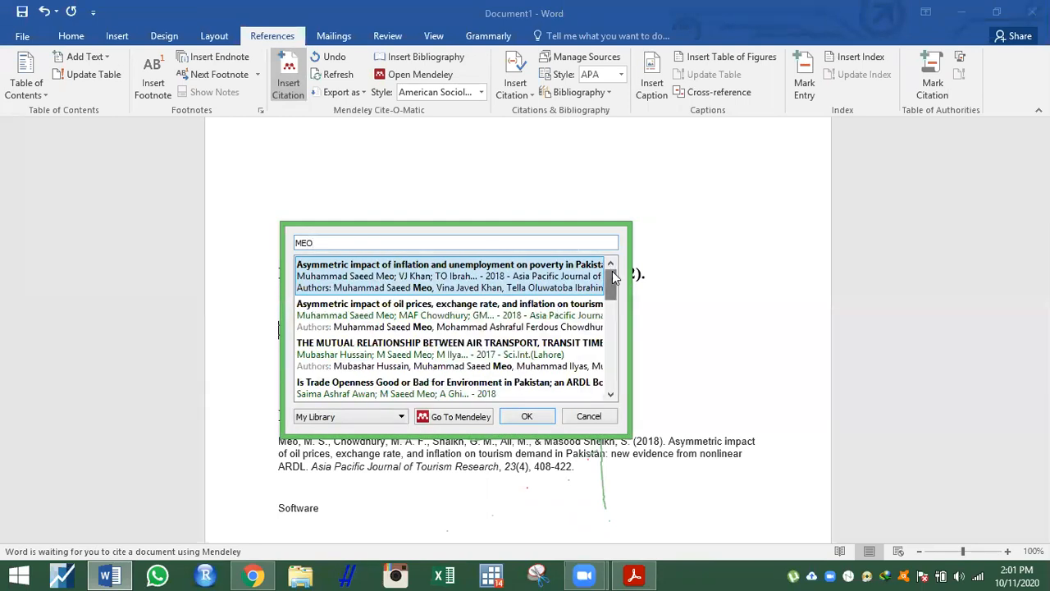
pyautogui.moveTo(611, 283); pyautogui.dragTo(577, 260)
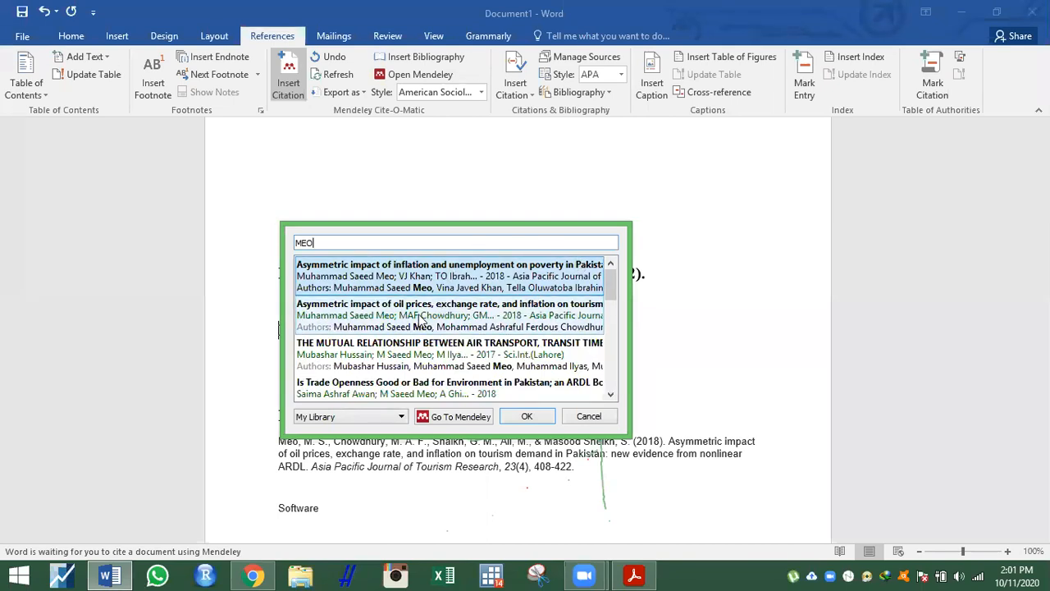
pyautogui.click(389, 325)
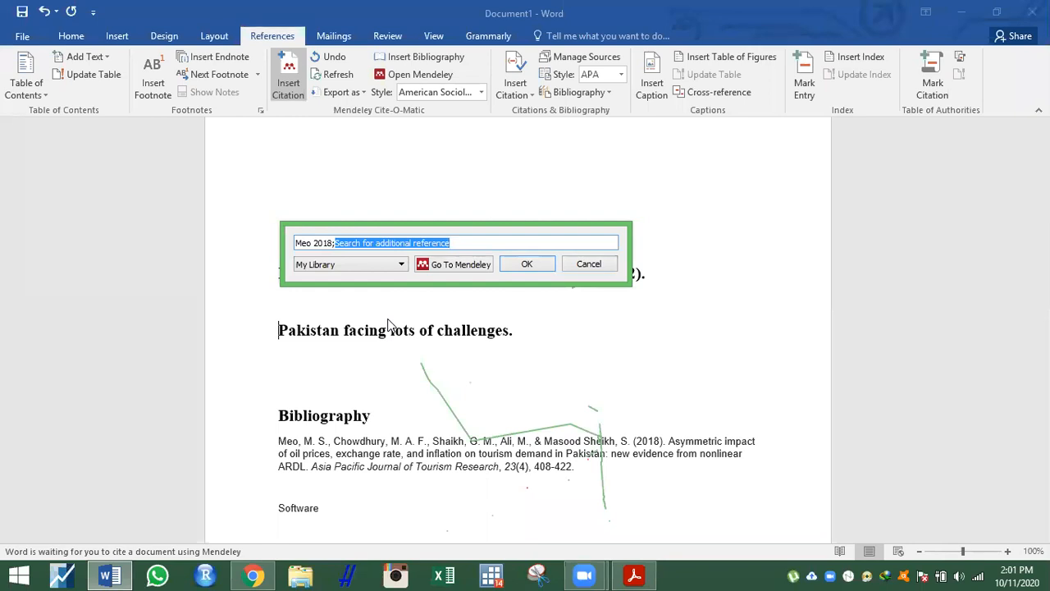
pyautogui.click(517, 269)
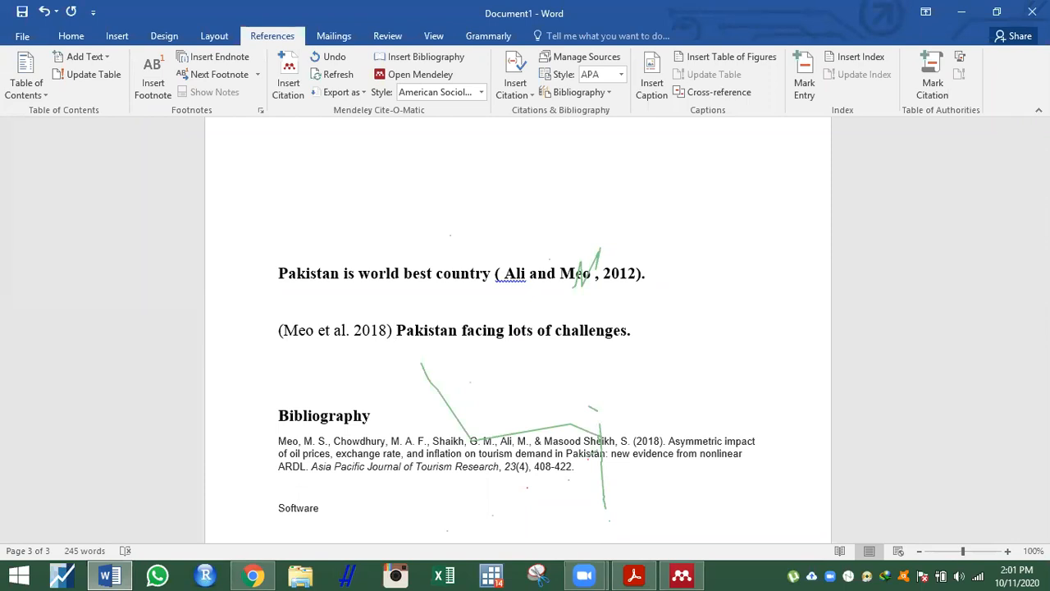
# Edit the citation so that only the year reads "(2018)" in parentheses, keeping the manual edit in Mendeley
pyautogui.click(352, 331)
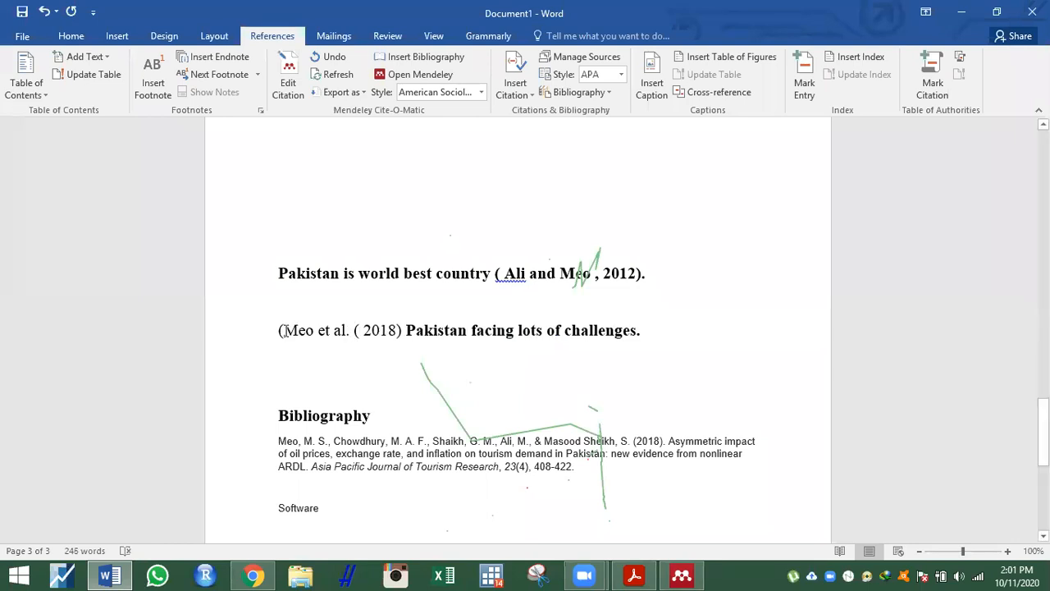
pyautogui.click(558, 397)
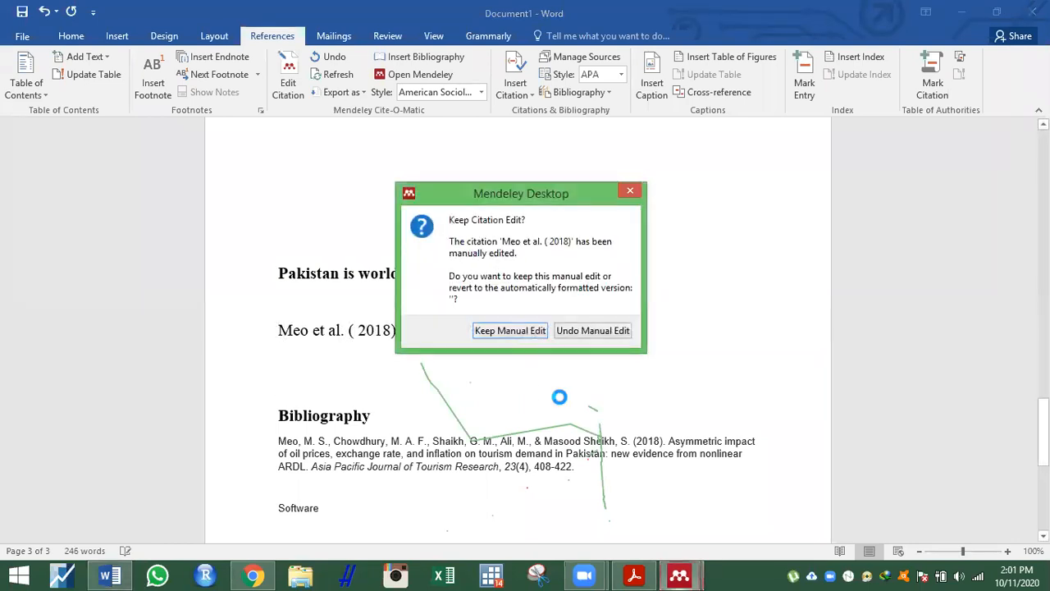
pyautogui.click(491, 330)
pyautogui.click(353, 361)
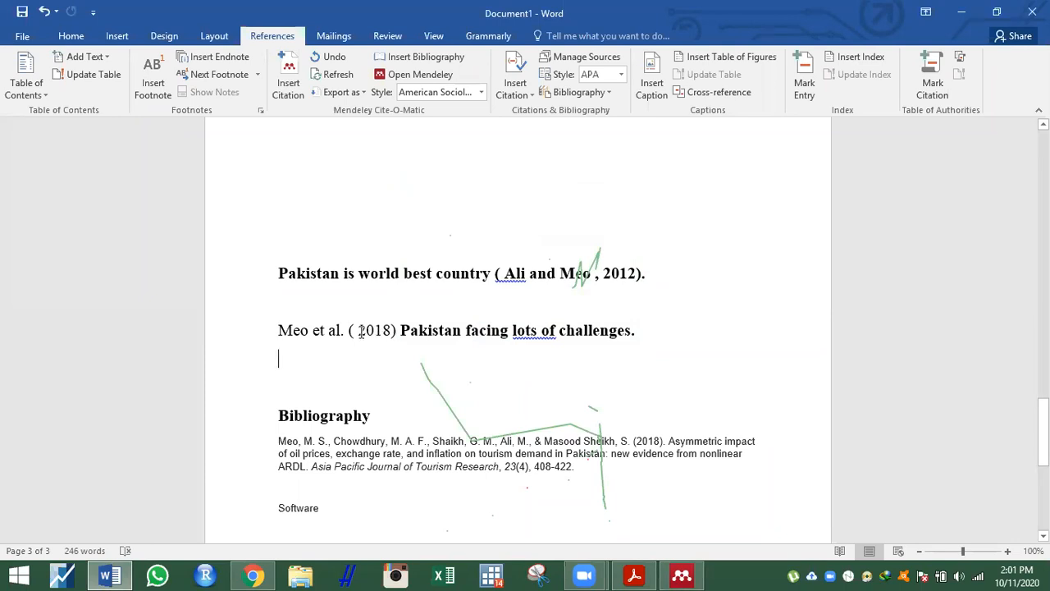
pyautogui.click(361, 330)
pyautogui.press('BackSpace')
# Remove the extra space inside the "(2018)" citation and insert "said that" between the citation and "Pakistan facing lots of challenges"
pyautogui.press('Right')
pyautogui.press('Right')
pyautogui.press('Right')
pyautogui.press('Right')
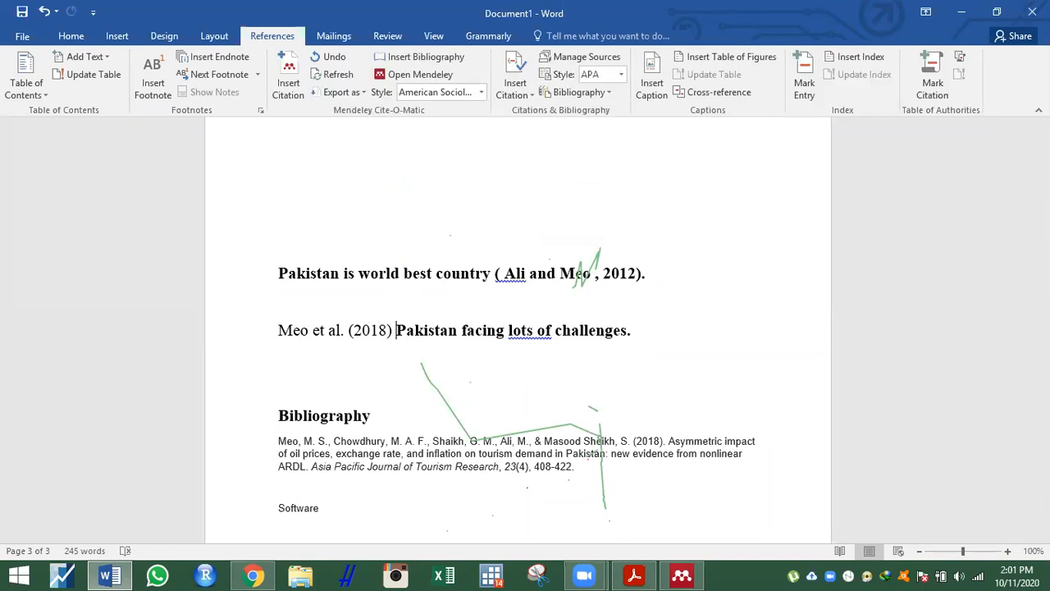
pyautogui.write('SAID')
pyautogui.hotkey('ctrl', 'z')
pyautogui.write('sait')
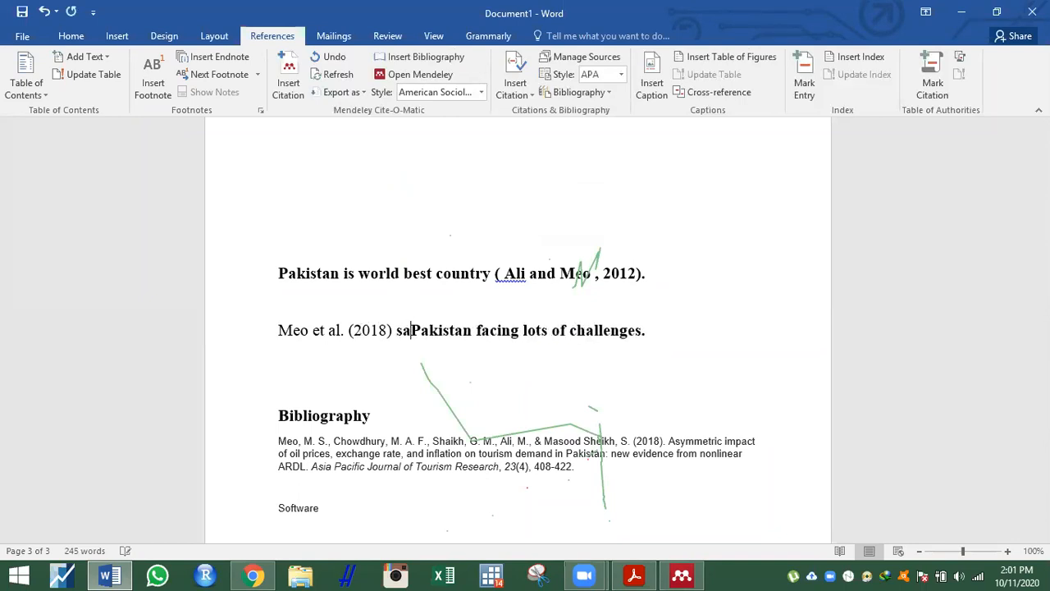
pyautogui.press('BackSpace')
pyautogui.press('BackSpace')
pyautogui.write('d t')
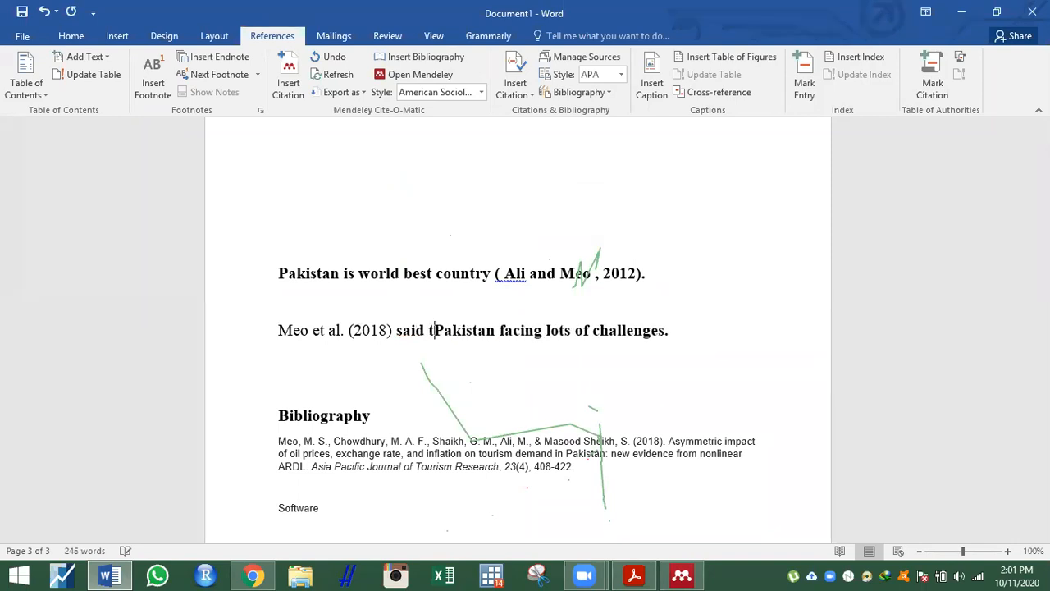
pyautogui.write('hat')
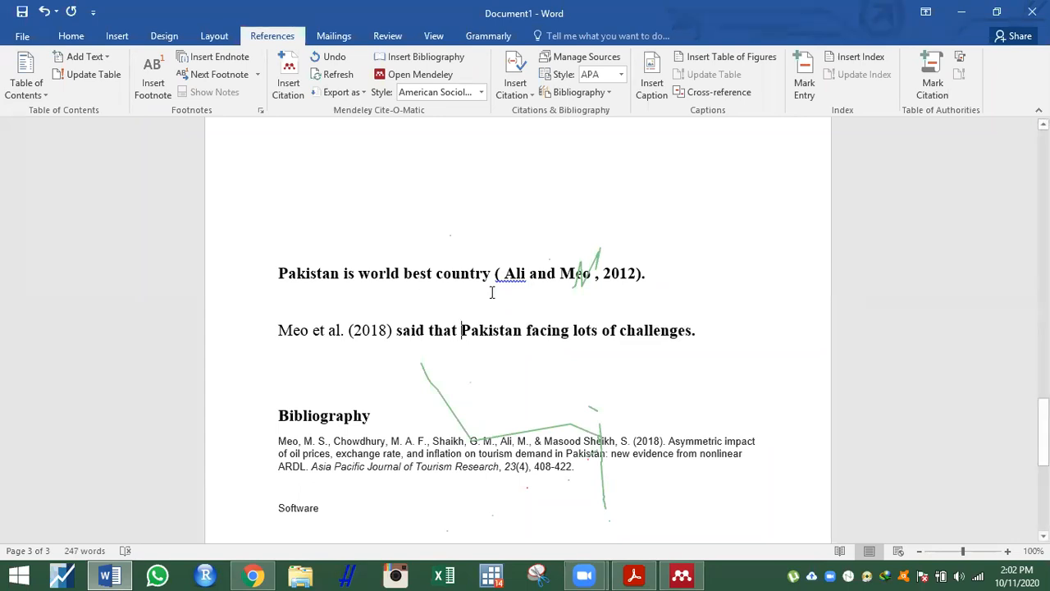
# Insert a Mendeley citation before the sentence's final period for the 2017 article on air transport and transit time, searching by a co-author's surname
pyautogui.click(691, 329)
pyautogui.click(292, 82)
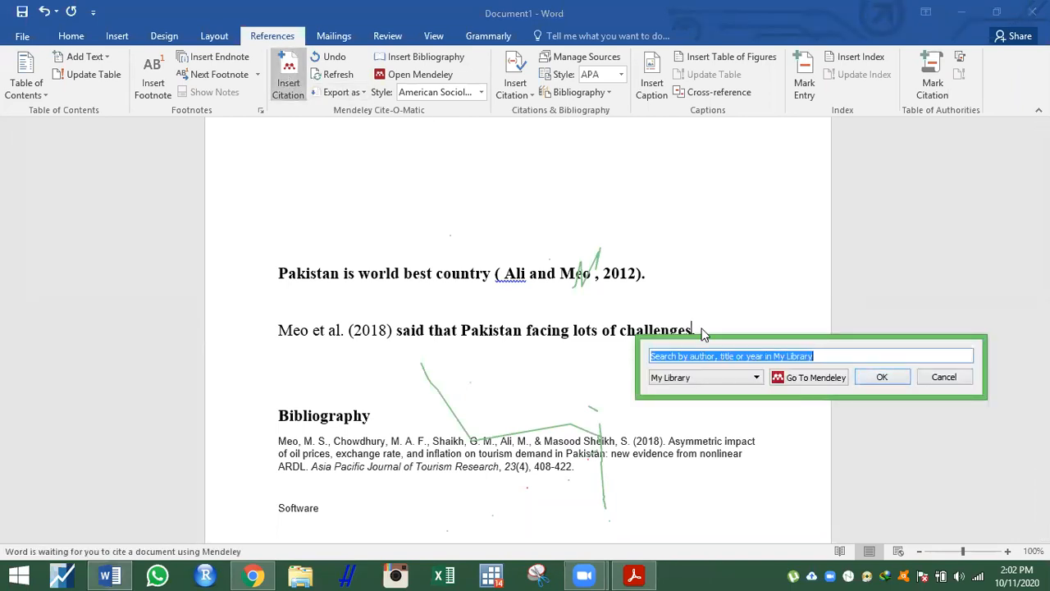
pyautogui.write('meo')
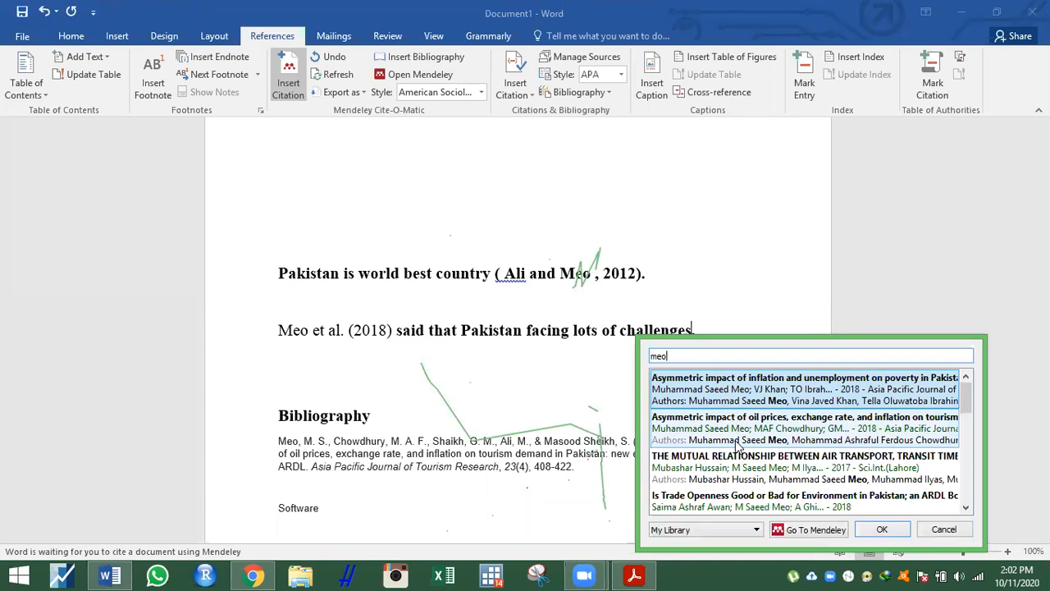
pyautogui.click(734, 461)
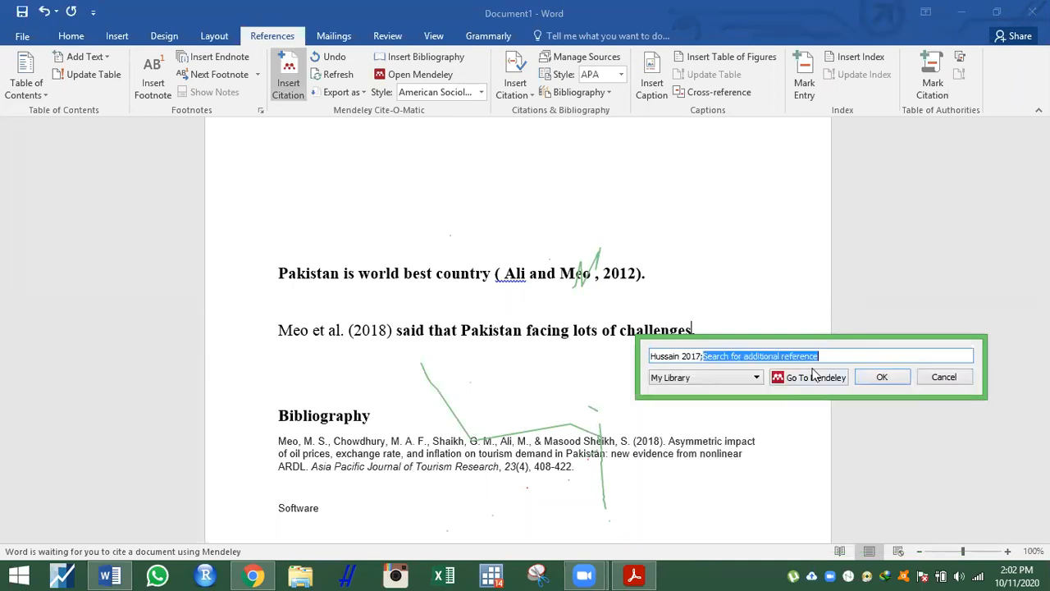
pyautogui.click(880, 376)
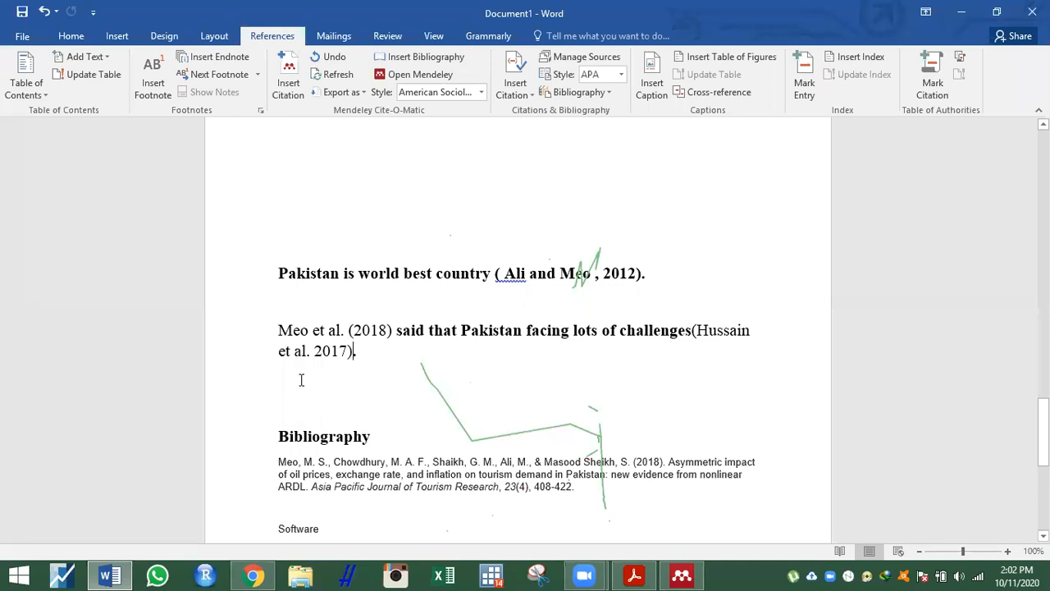
# Add a space before the 2017 citation and a comma after its "et al.", keeping the manual edit in Mendeley
pyautogui.click(693, 330)
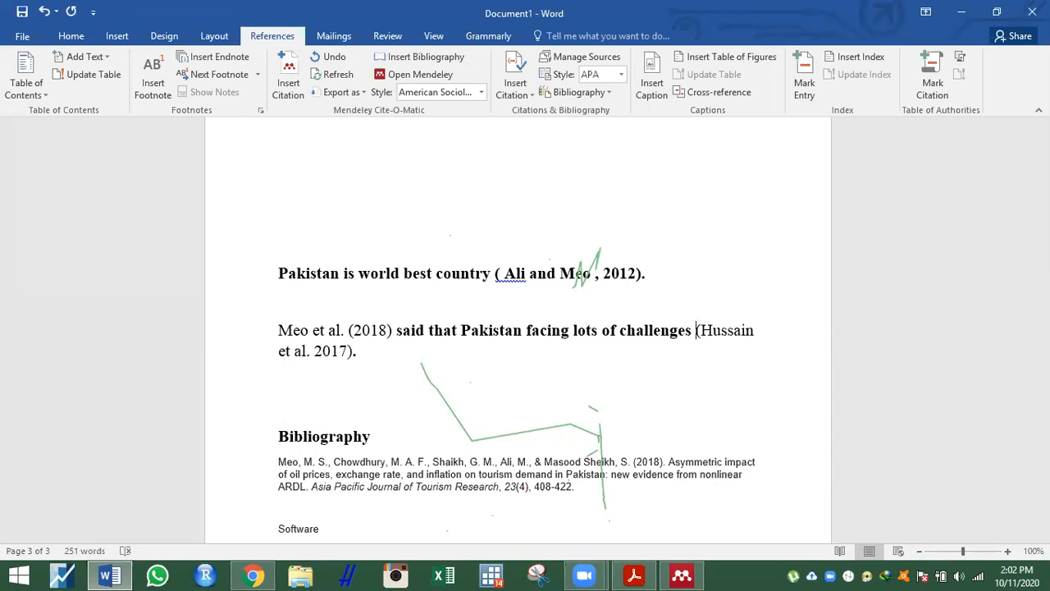
pyautogui.click(311, 351)
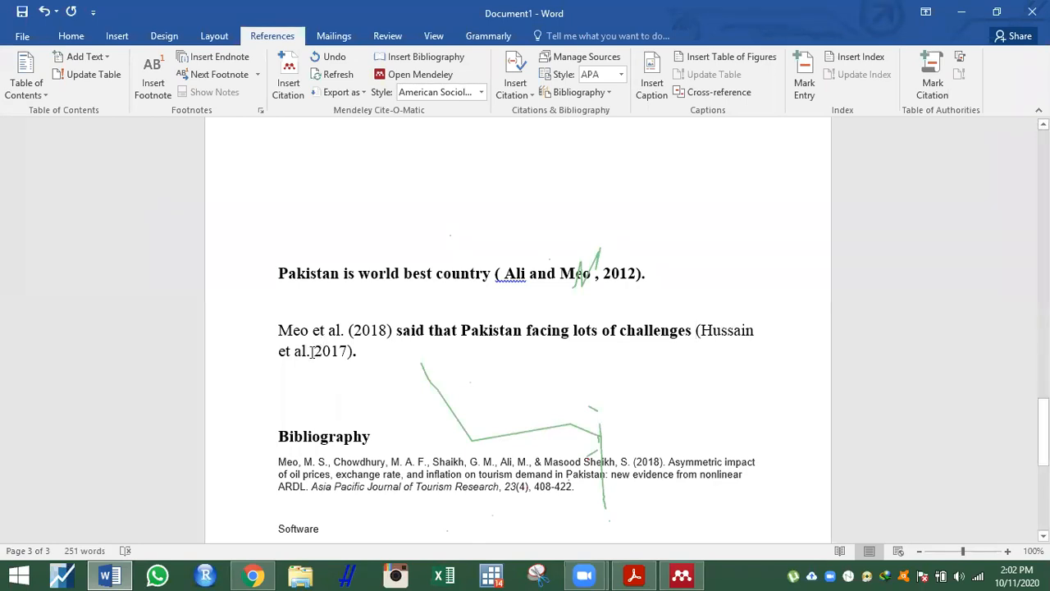
pyautogui.write(',')
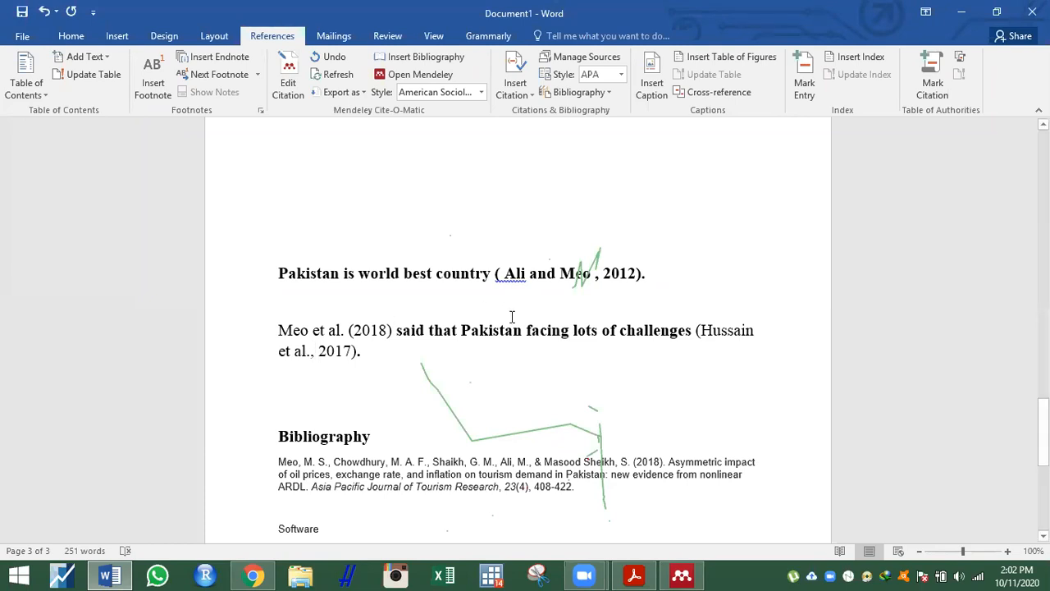
pyautogui.click(323, 330)
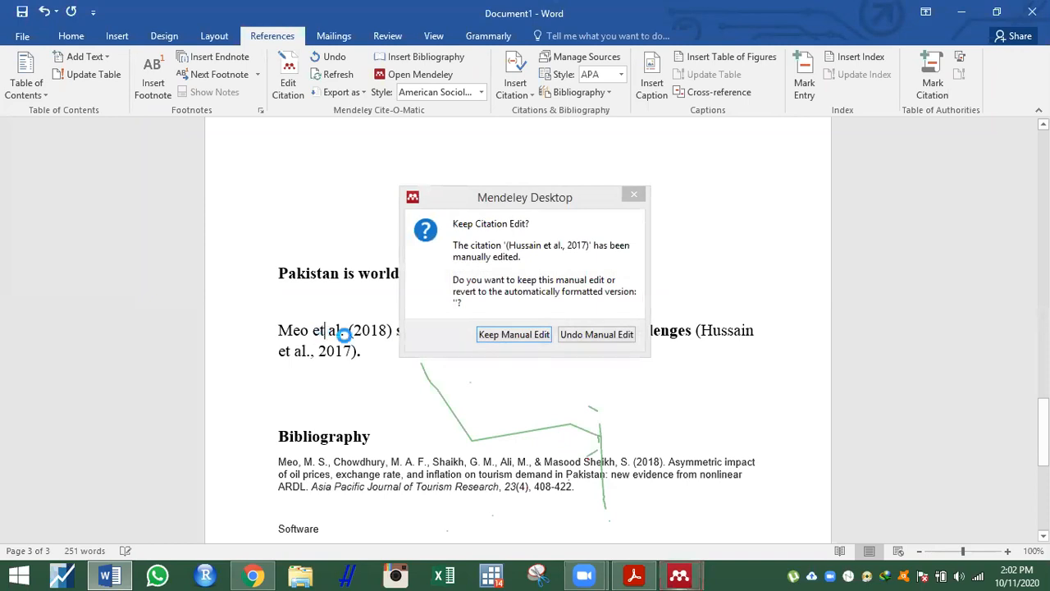
pyautogui.click(490, 335)
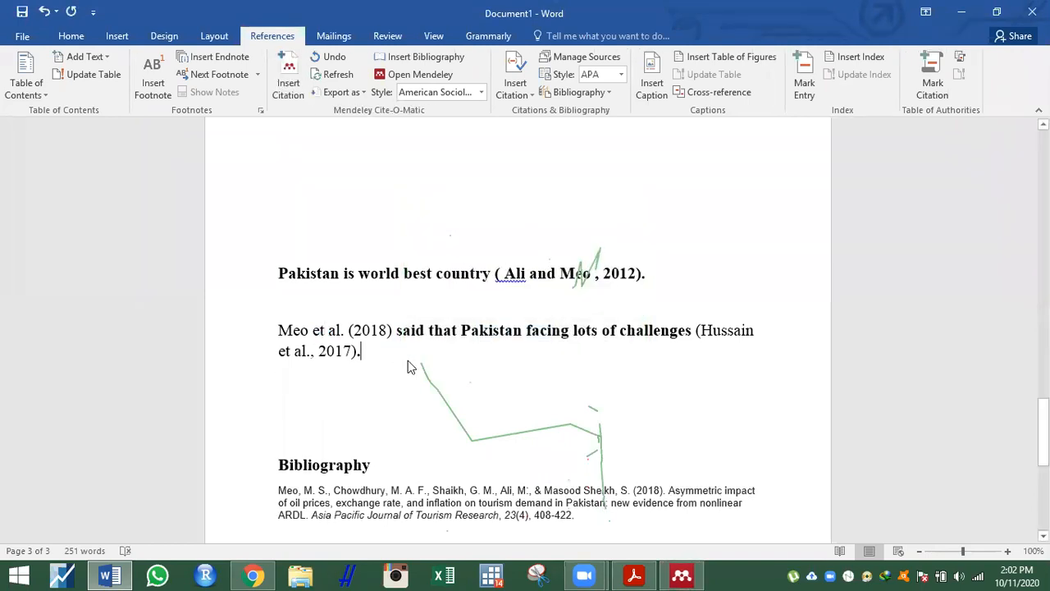
# Insert the Mendeley bibliography on a new line below the existing reference under the Bibliography heading, and select the generated entries
pyautogui.moveTo(408, 360); pyautogui.dragTo(467, 416)
pyautogui.click(718, 480)
pyautogui.moveTo(1043, 431); pyautogui.dragTo(1043, 462)
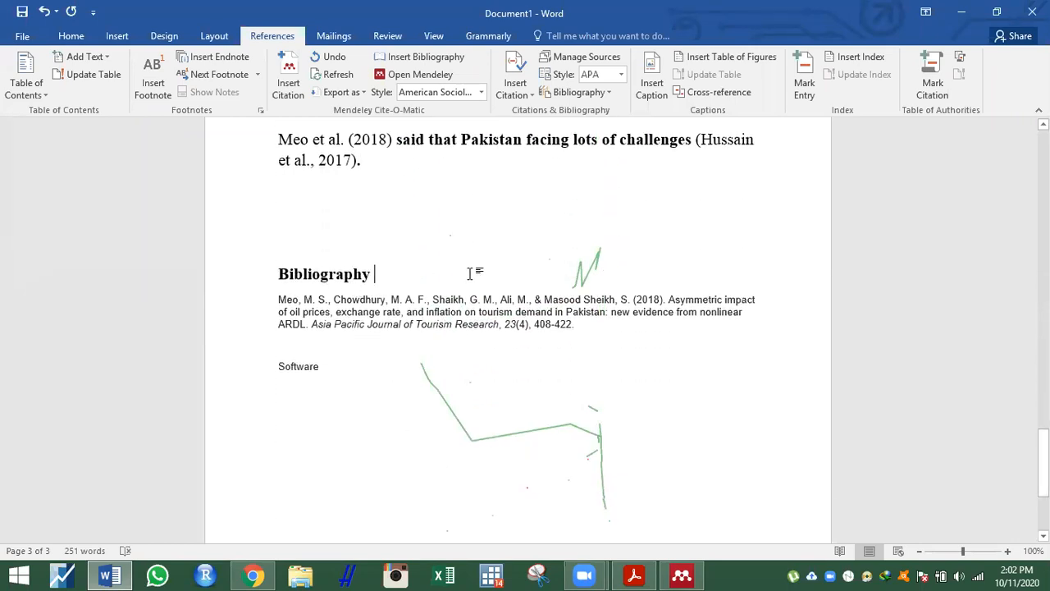
pyautogui.press('Return')
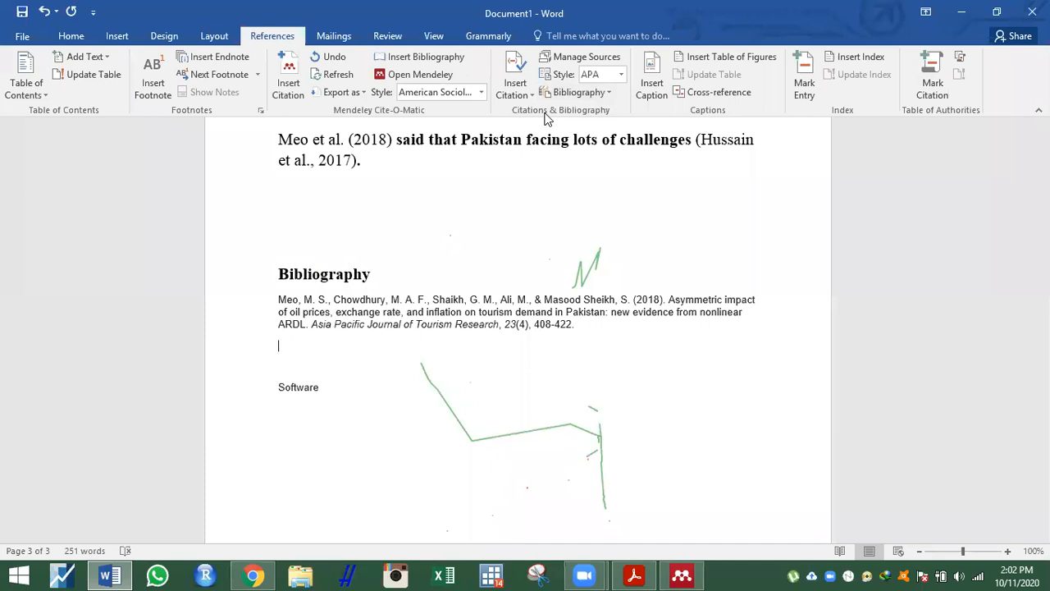
pyautogui.click(402, 57)
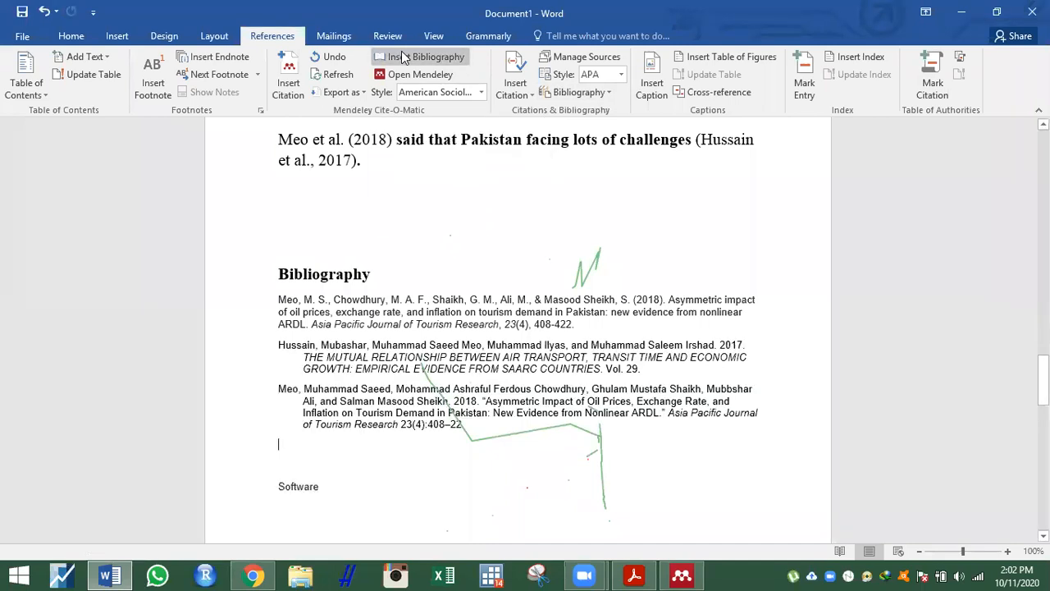
pyautogui.moveTo(465, 424); pyautogui.dragTo(270, 348)
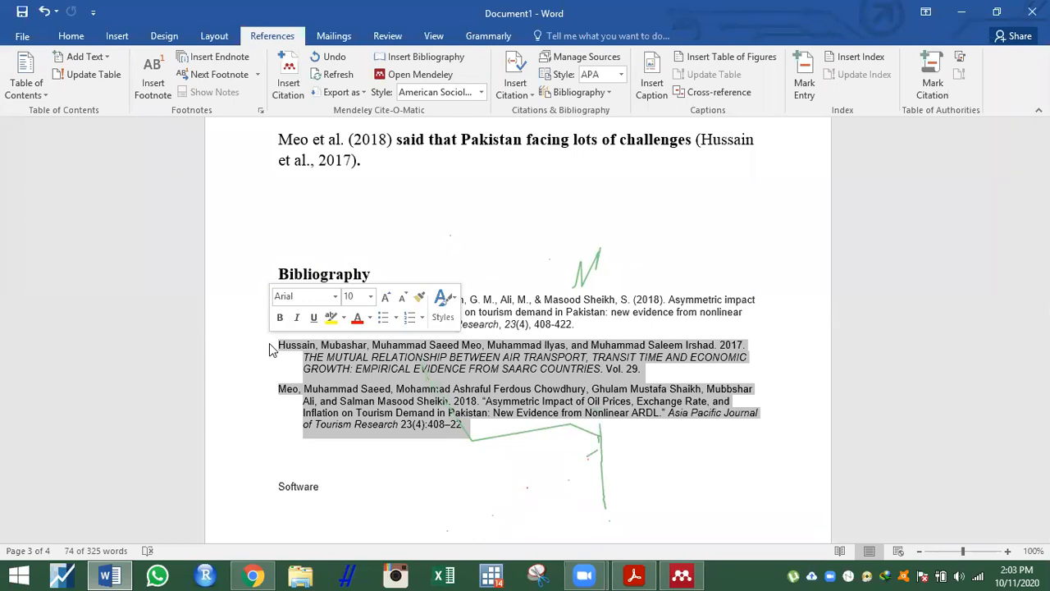
# Switch to Google Scholar in Chrome, and view the Web Importer and MS Word plugin installation options in Mendeley Desktop
pyautogui.click(255, 574)
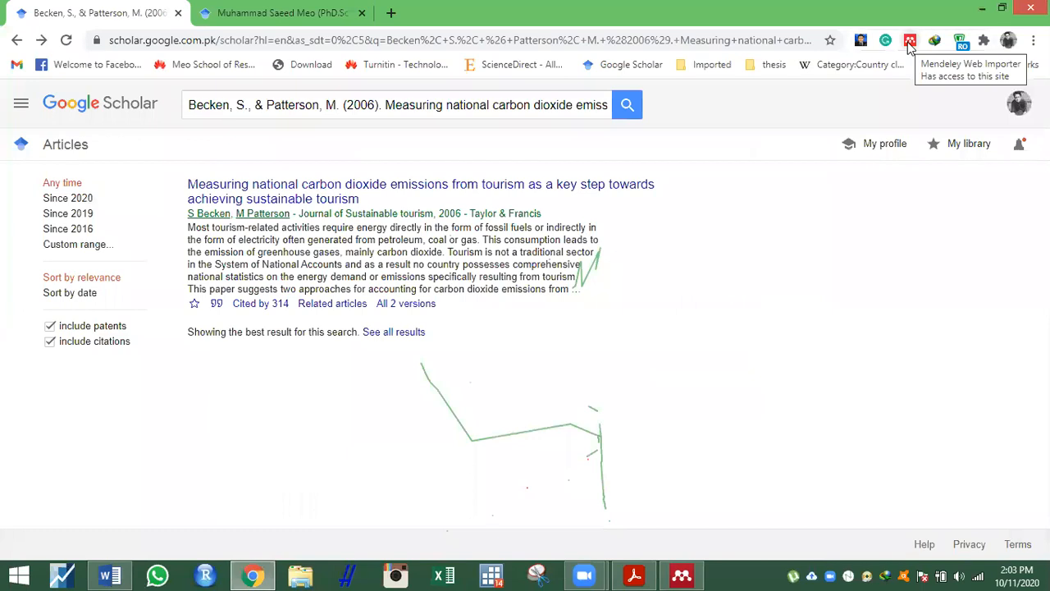
pyautogui.click(685, 575)
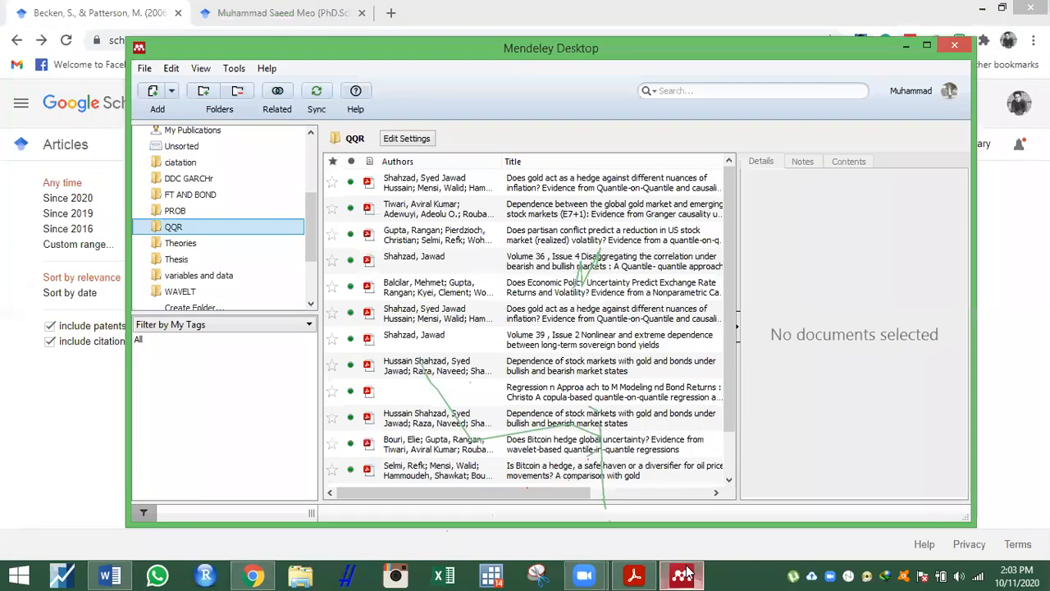
pyautogui.click(235, 70)
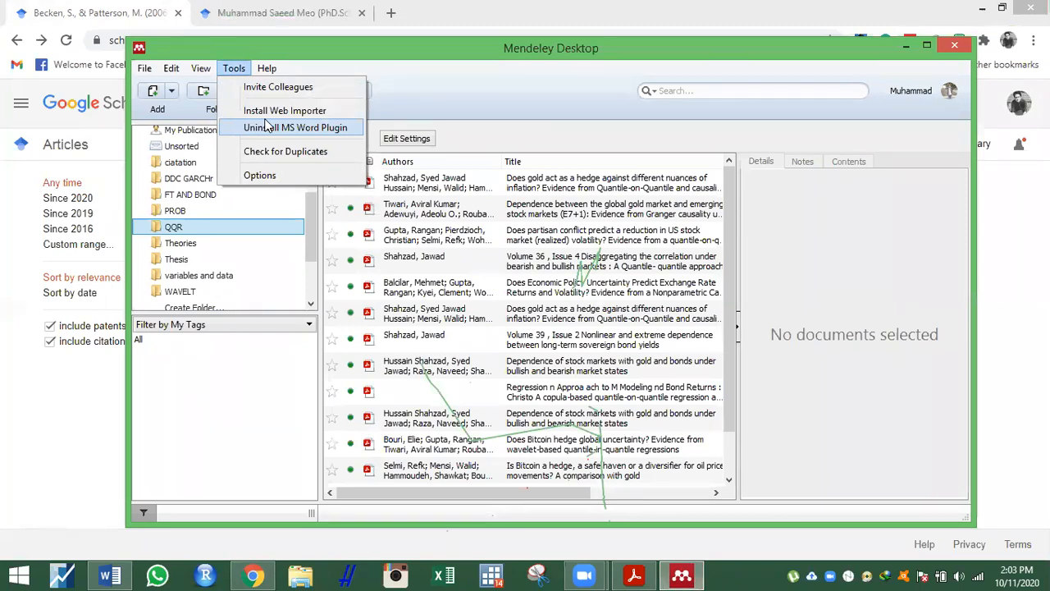
pyautogui.click(903, 52)
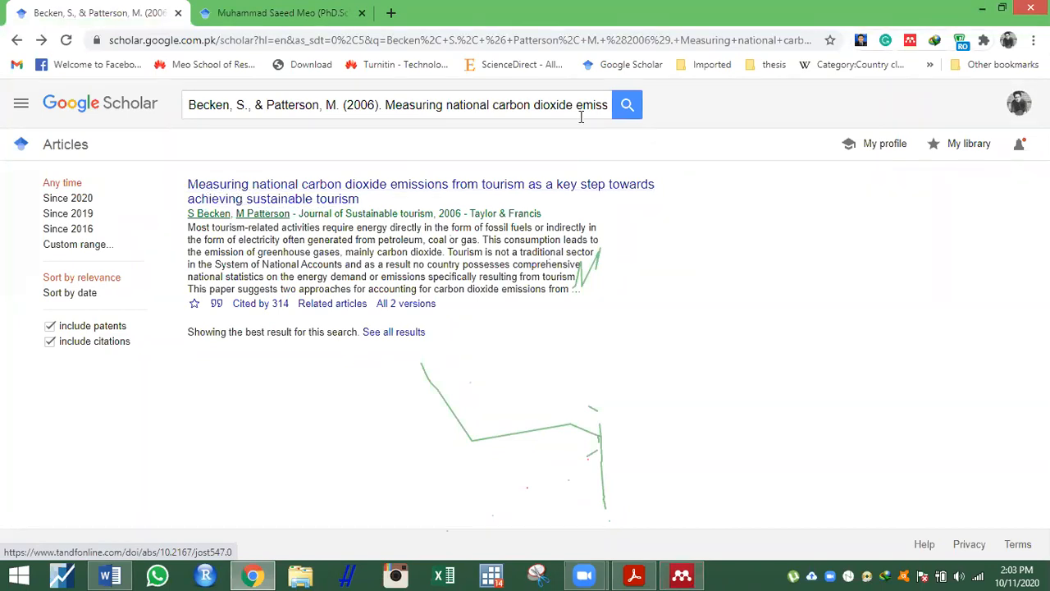
# Import the 2006 Journal of Sustainable Tourism article on national carbon dioxide emissions from Google Scholar into My Library with Mendeley Web Importer
pyautogui.click(909, 44)
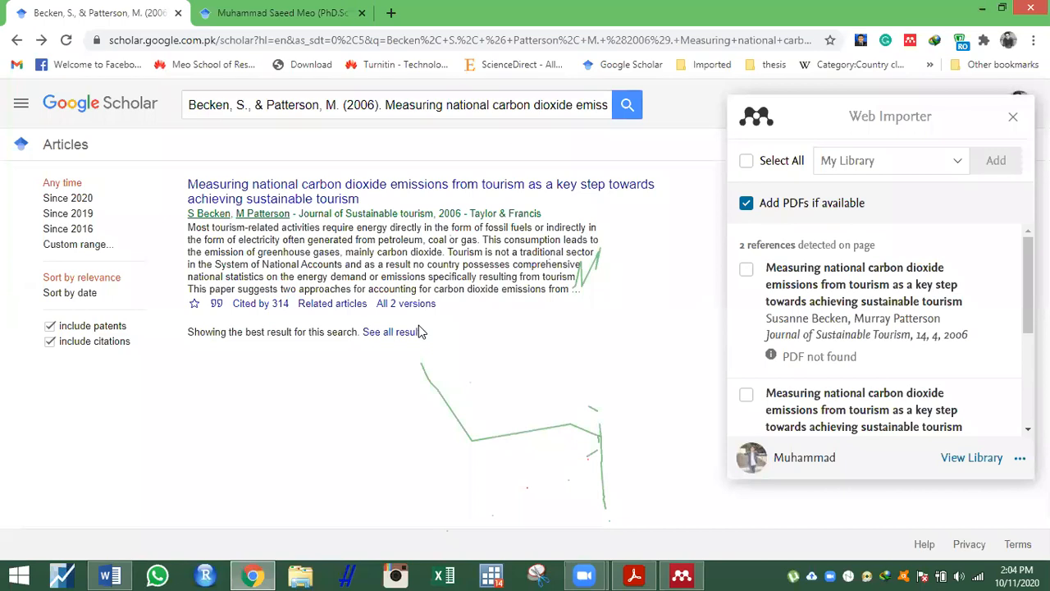
pyautogui.scroll(-5, 1017, 287)
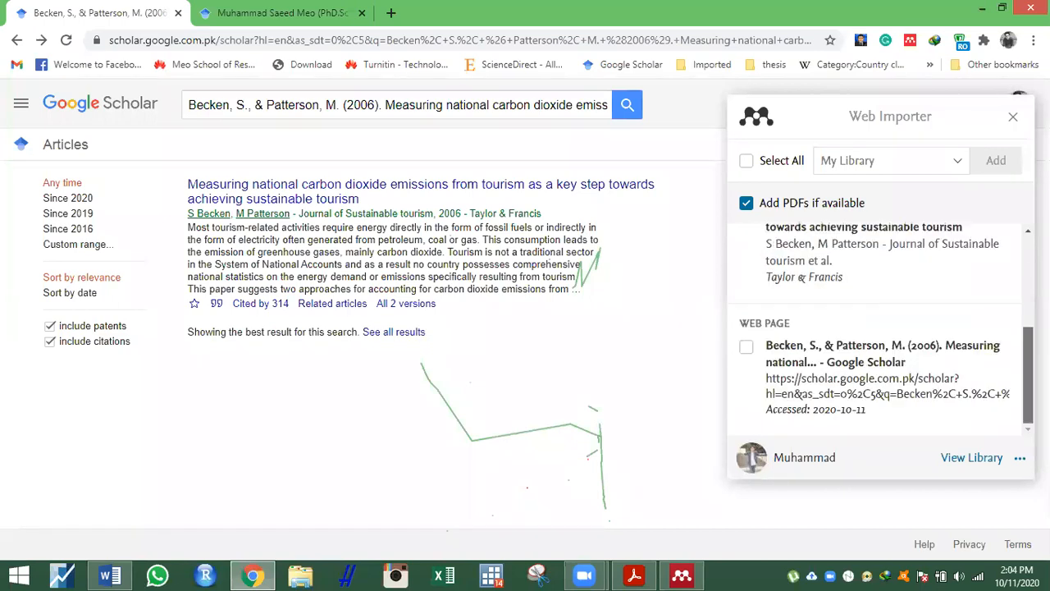
pyautogui.scroll(5, 882, 332)
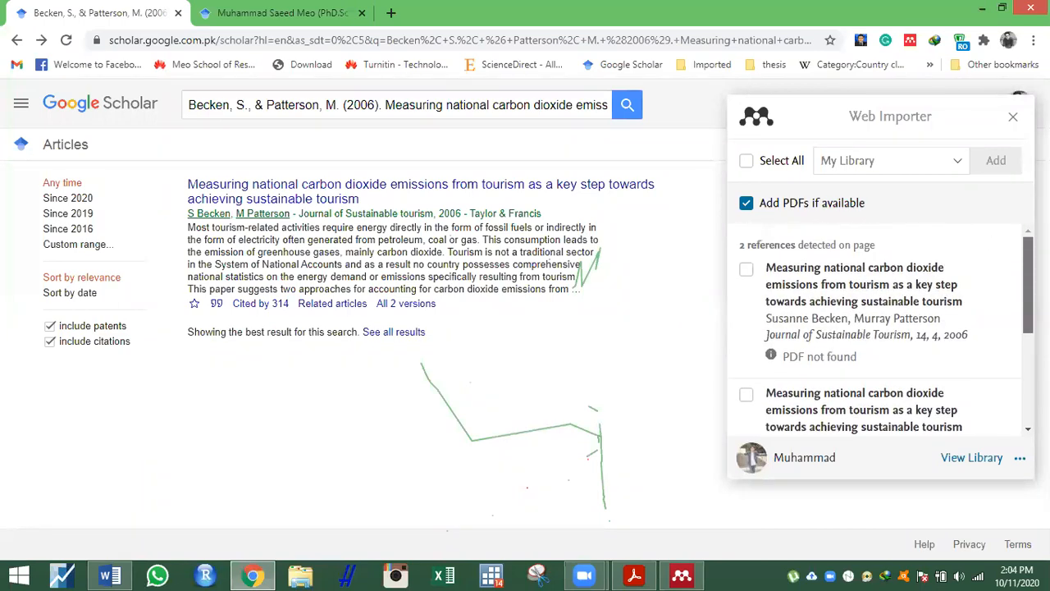
pyautogui.click(744, 273)
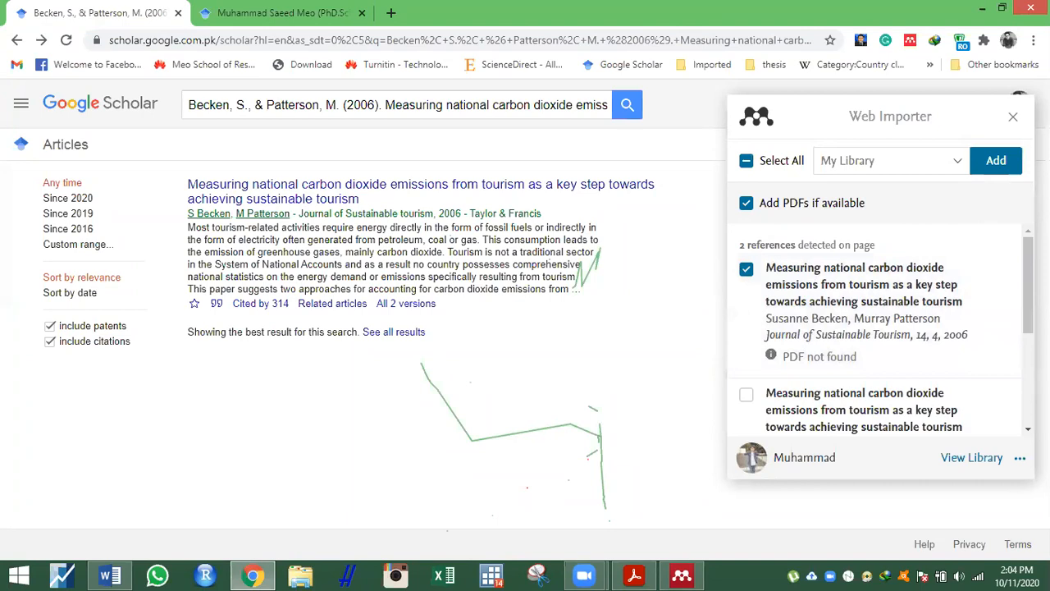
pyautogui.scroll(-3, 995, 394)
pyautogui.scroll(3, 996, 394)
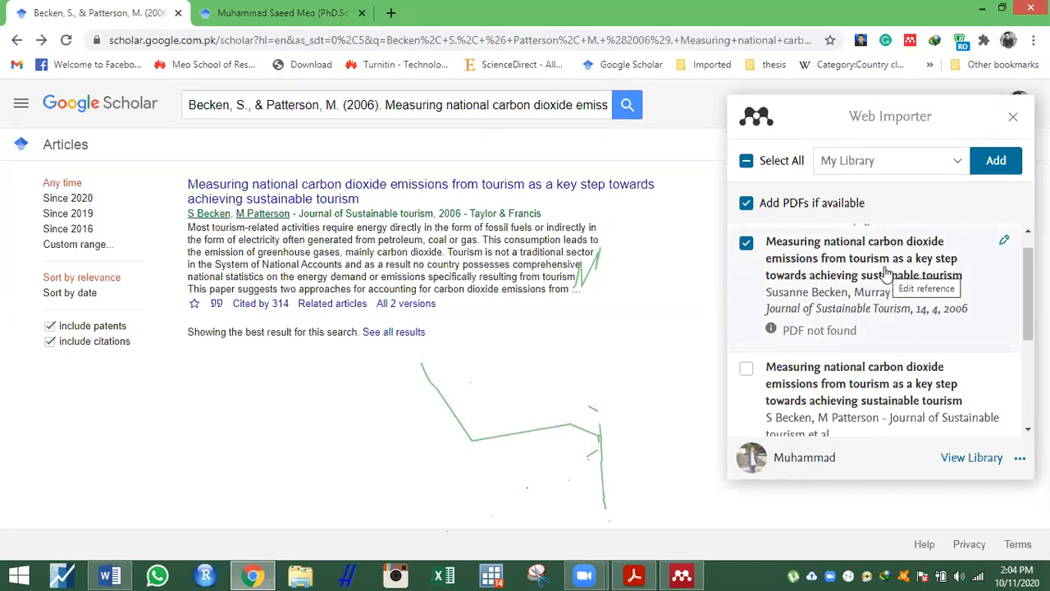
pyautogui.click(991, 164)
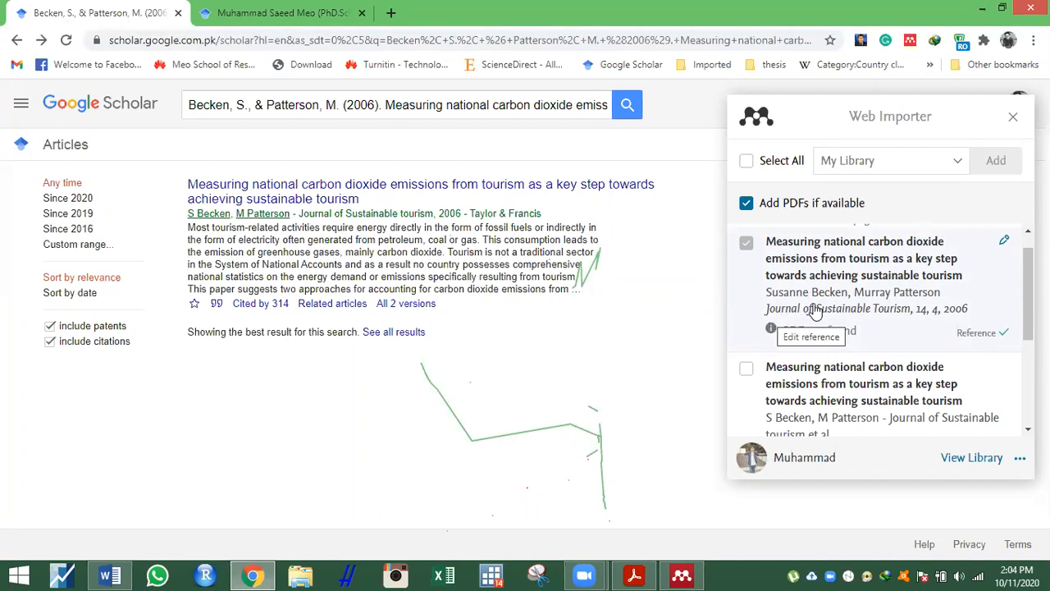
# Switch to Mendeley Desktop and sync the library with the online account
pyautogui.click(110, 577)
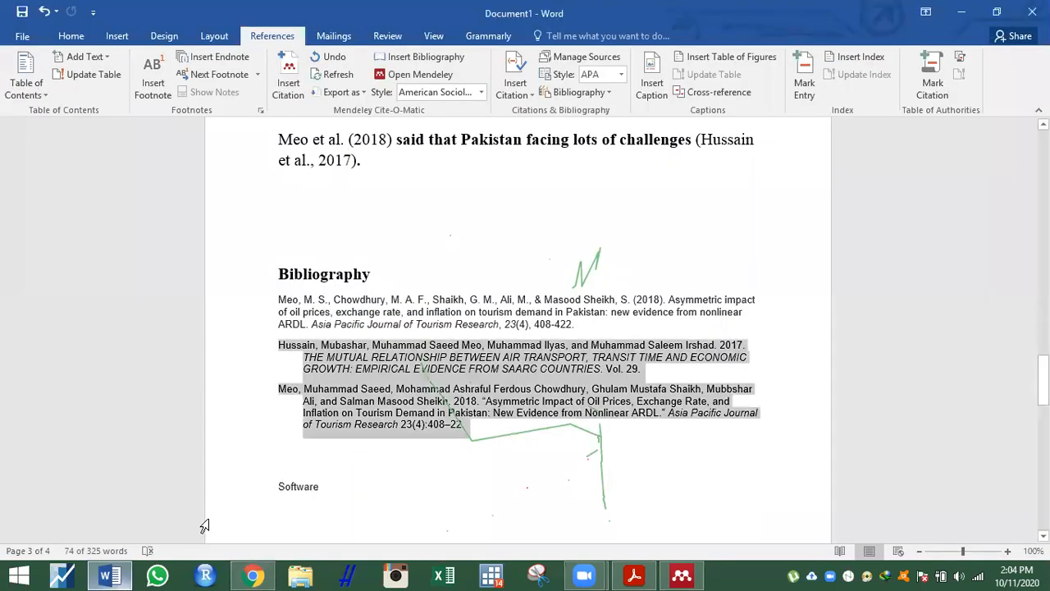
pyautogui.click(682, 574)
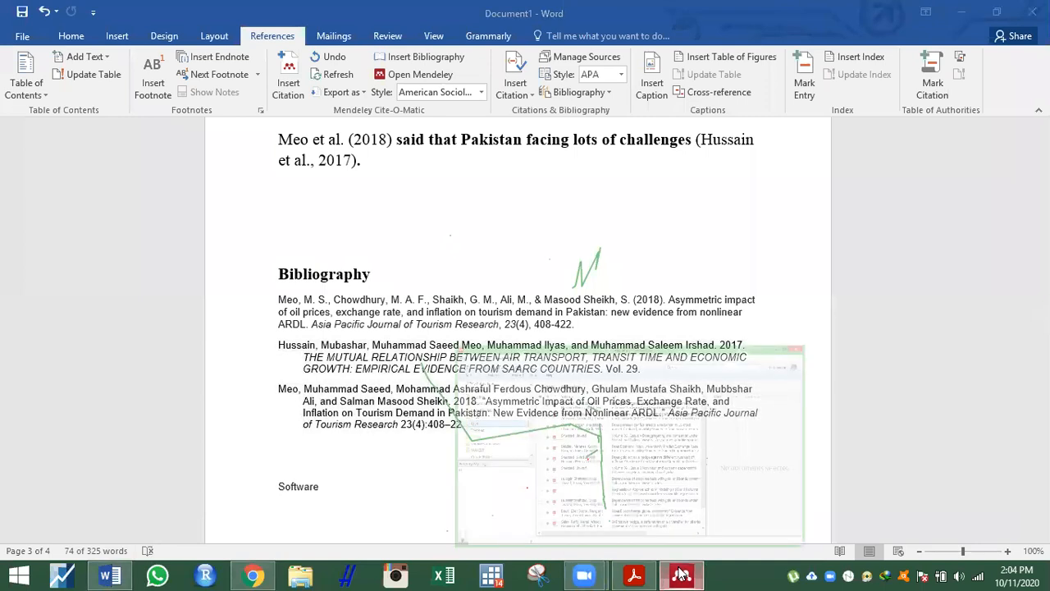
pyautogui.click(317, 94)
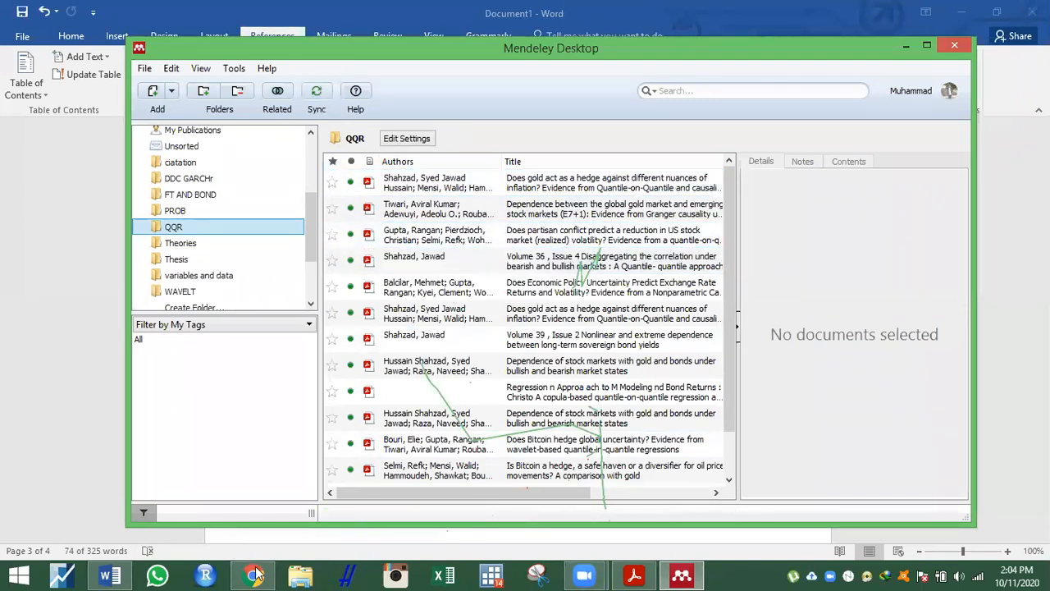
# In Word, cite the imported 2006 article on a new line below the challenges sentence, searching "beck", and select its bibliography entry
pyautogui.click(112, 574)
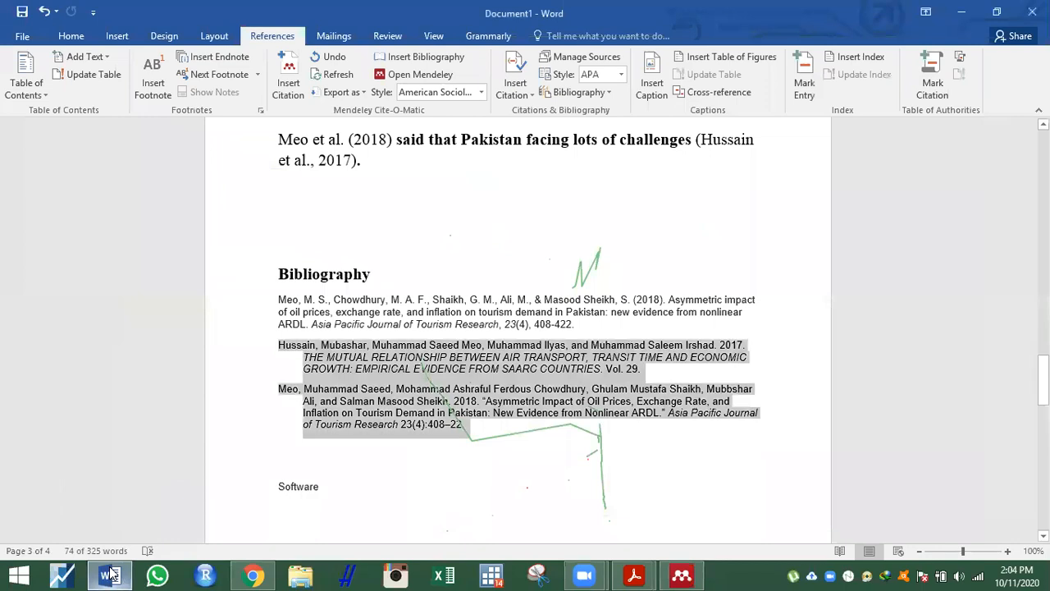
pyautogui.click(394, 159)
pyautogui.press('Return')
pyautogui.click(287, 62)
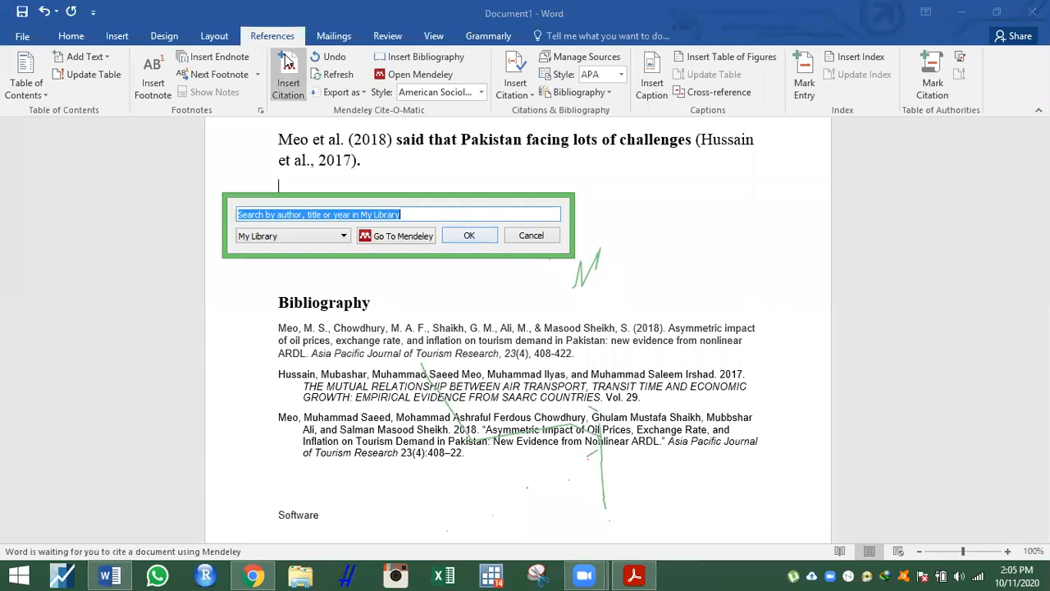
pyautogui.write('beck')
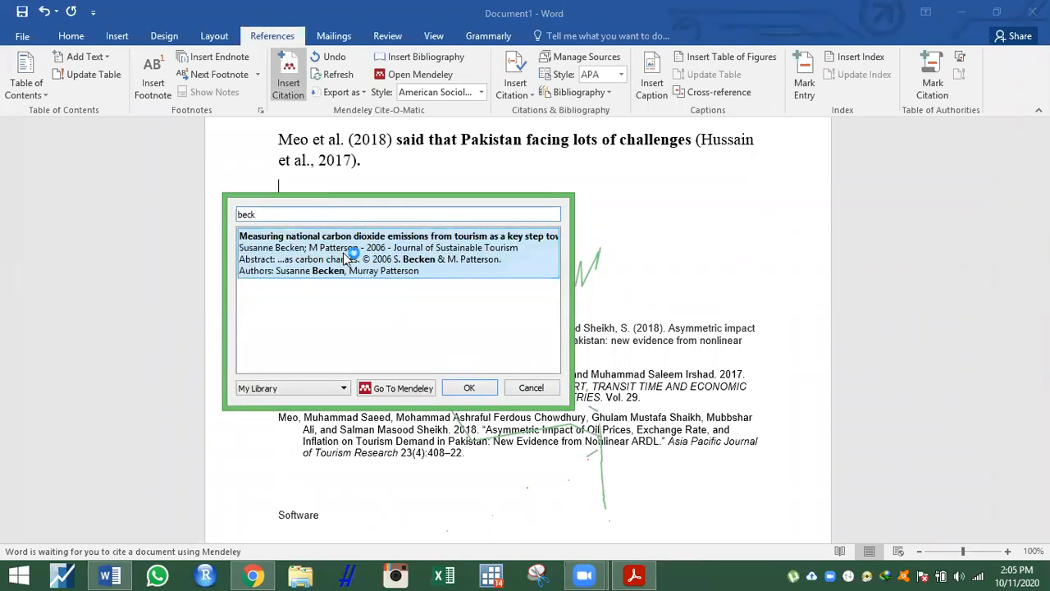
pyautogui.click(473, 236)
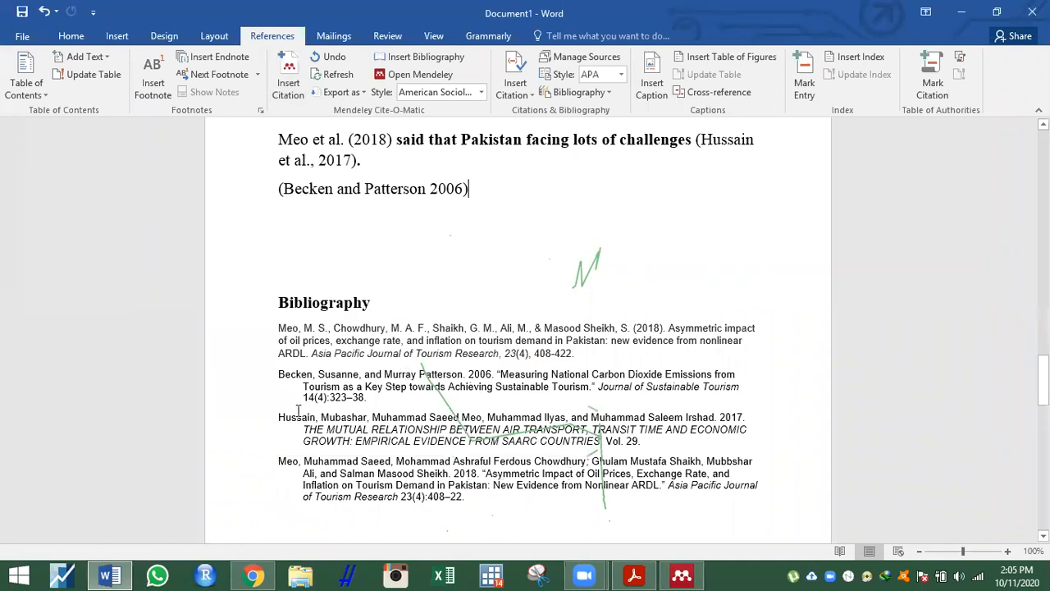
pyautogui.moveTo(369, 402); pyautogui.dragTo(267, 376)
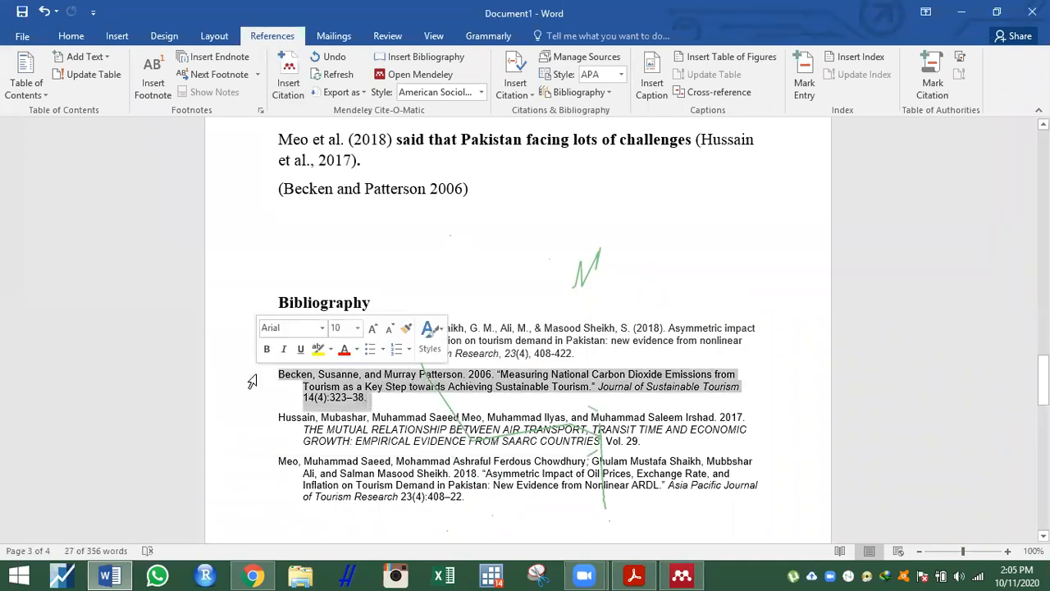